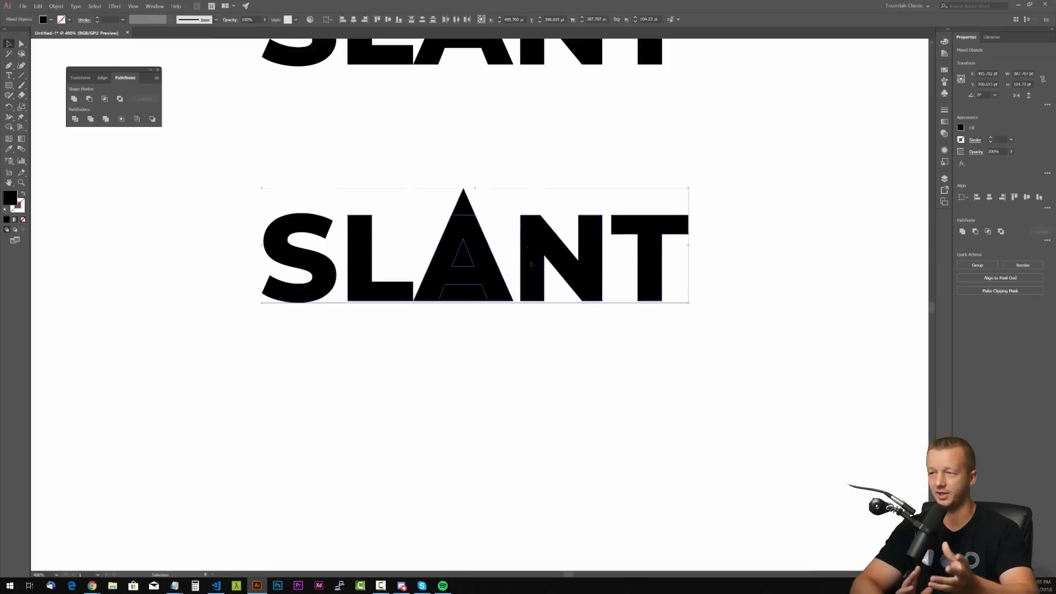
- Duplicate the SLANT wordmark below the original and try rounding the triangular A's corners with the Round Any Corner script, undoing that rounding
left_click_drag(463, 264, 462, 437)
scroll(429, 484, "up", 2)
key("a")
left_click(496, 341)
left_click(23, 6)
mouse_move(36, 169)
left_click(163, 313)
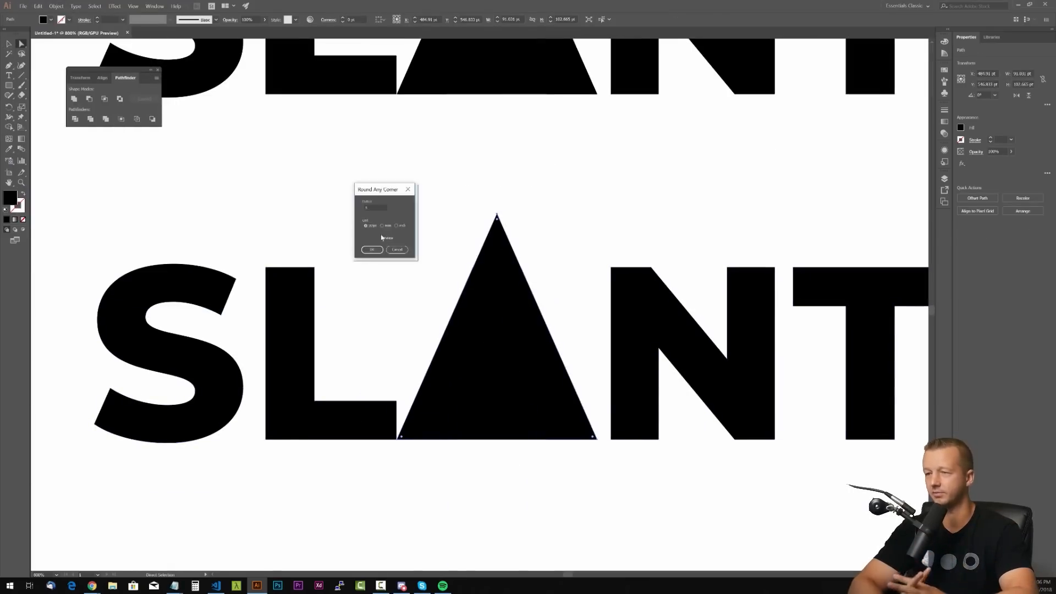
left_click(373, 252)
key("ctrl+z")
- Round the triangular A's apex in the lower wordmark with the Round Any Corner script
left_click(23, 6)
left_click(163, 312)
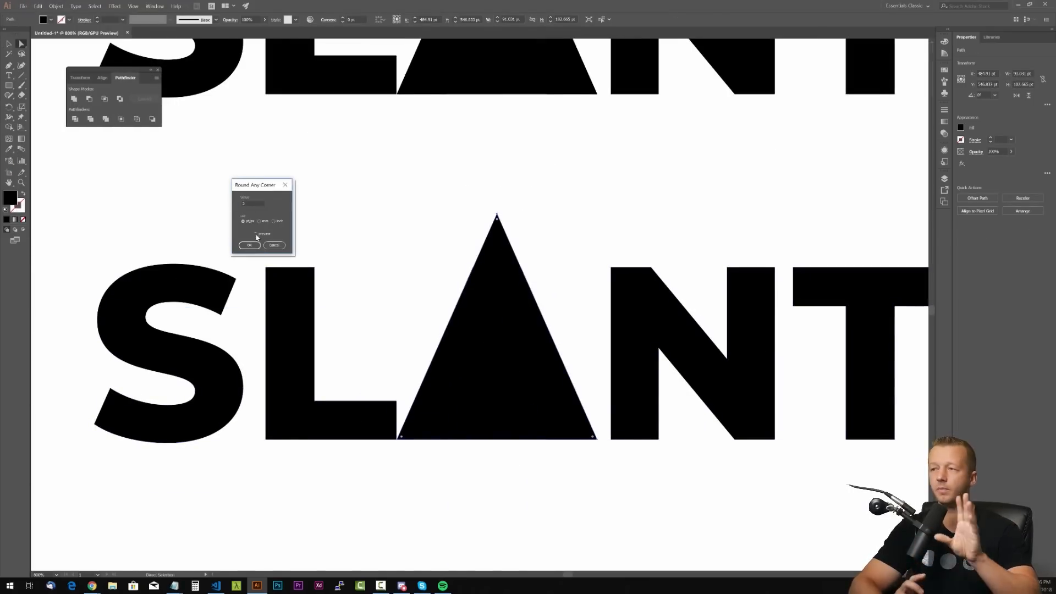
left_click(249, 246)
left_click(368, 207)
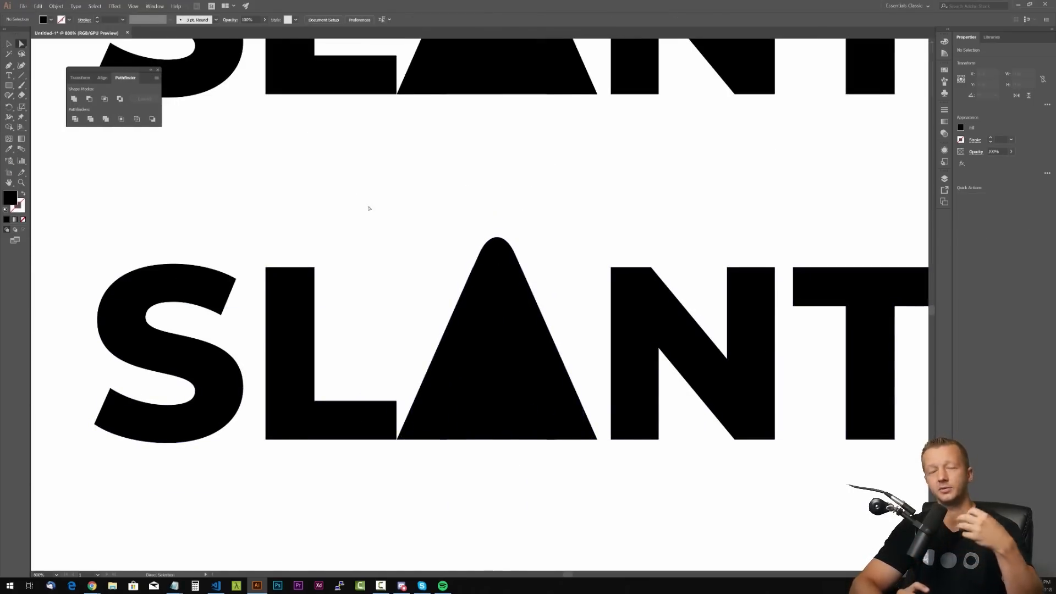
- Delete the earlier SLANT wordmarks and move up the remaining version with the fully rounded triangular A
left_click(405, 434)
key("Delete")
scroll(401, 254, "down", 4)
left_click_drag(308, 126, 592, 332)
key("Delete")
left_click_drag(441, 393, 444, 334)
left_click(523, 297)
scroll(474, 250, "up", 3)
left_click(457, 297)
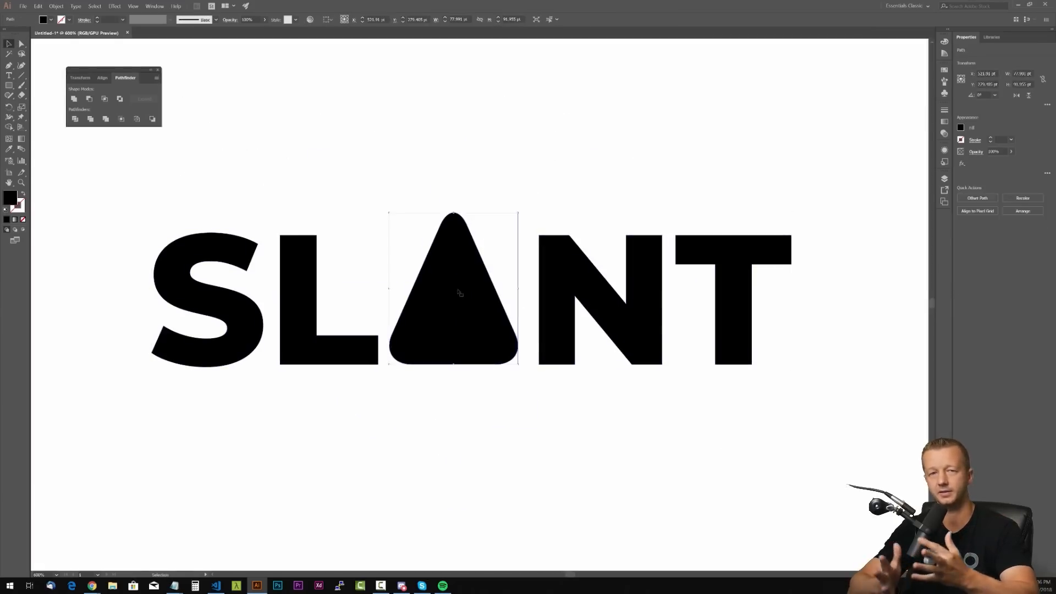
left_click(509, 240)
scroll(408, 201, "down", 2)
left_click(430, 251)
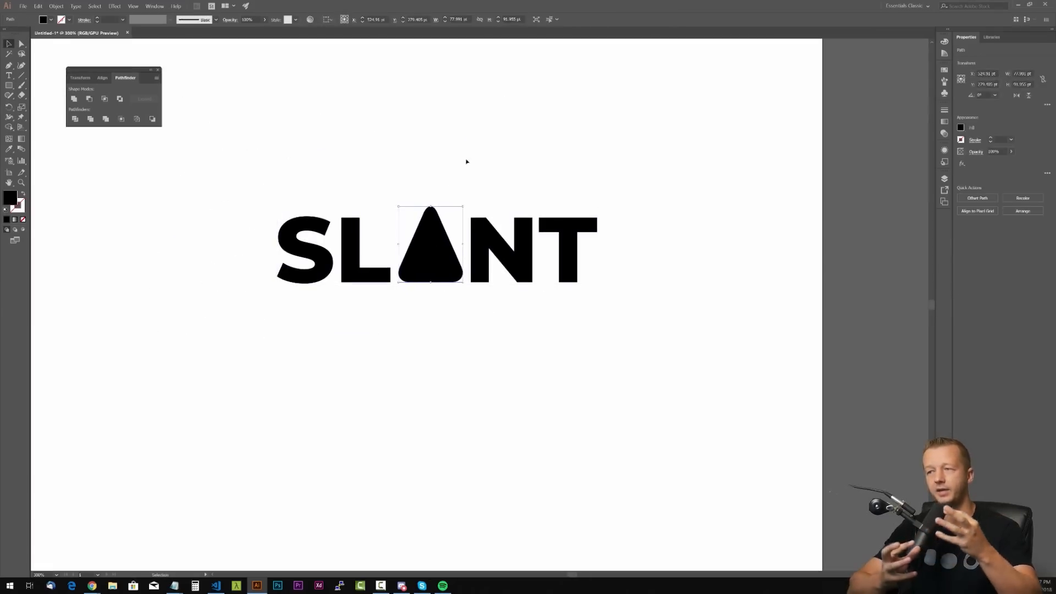
key("ctrl+a")
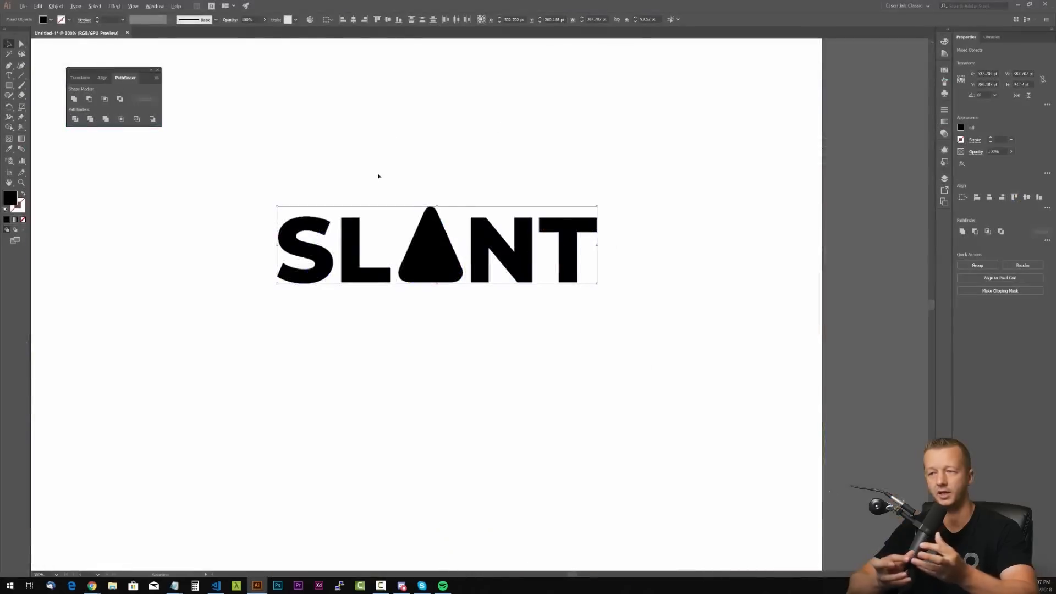
- Reshape the A's lower-left corner into a wider curve by raising its side anchor point and extending the curve handle along the base
scroll(435, 222, "up", 5)
left_click_drag(507, 257, 532, 182)
left_click(21, 44)
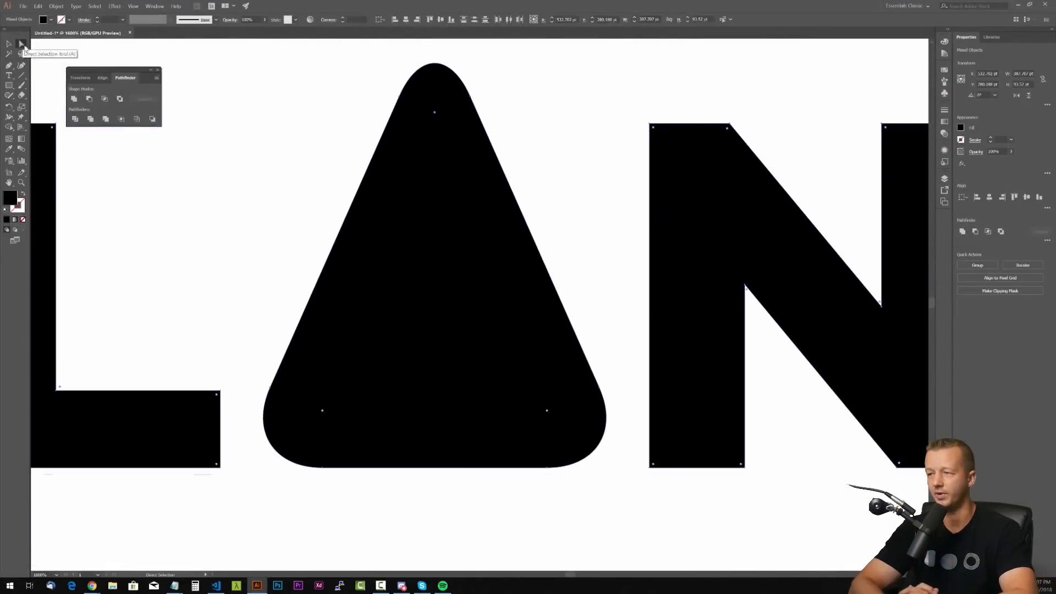
left_click(271, 388)
left_click_drag(269, 333, 274, 346)
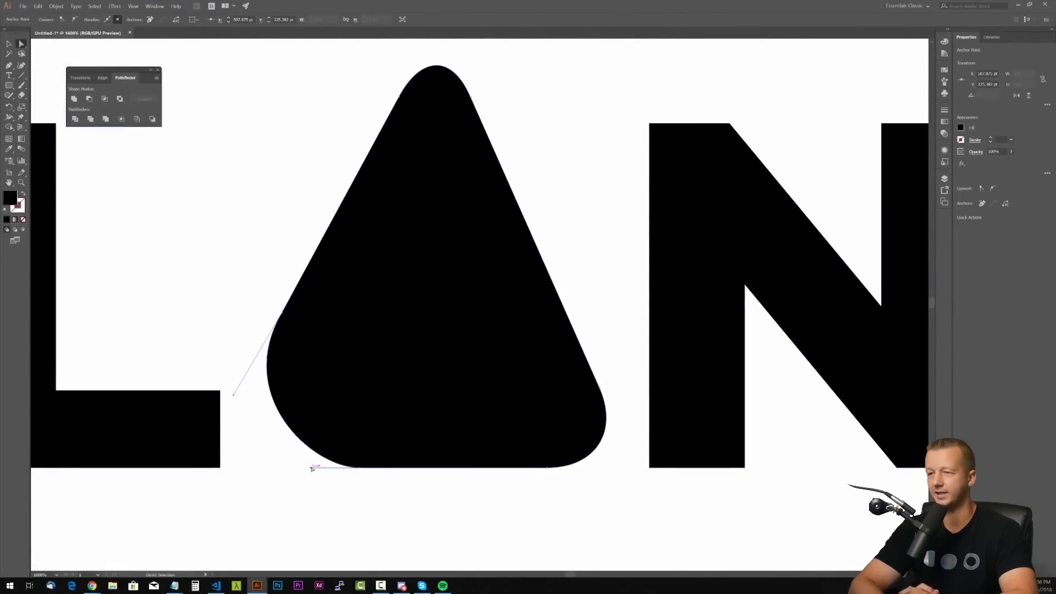
left_click_drag(312, 468, 284, 468)
- Draw a rectangle over the right half of the A from its centre line and subtract it from the shape
key("m")
left_click_drag(434, 508, 434, 509)
key("v")
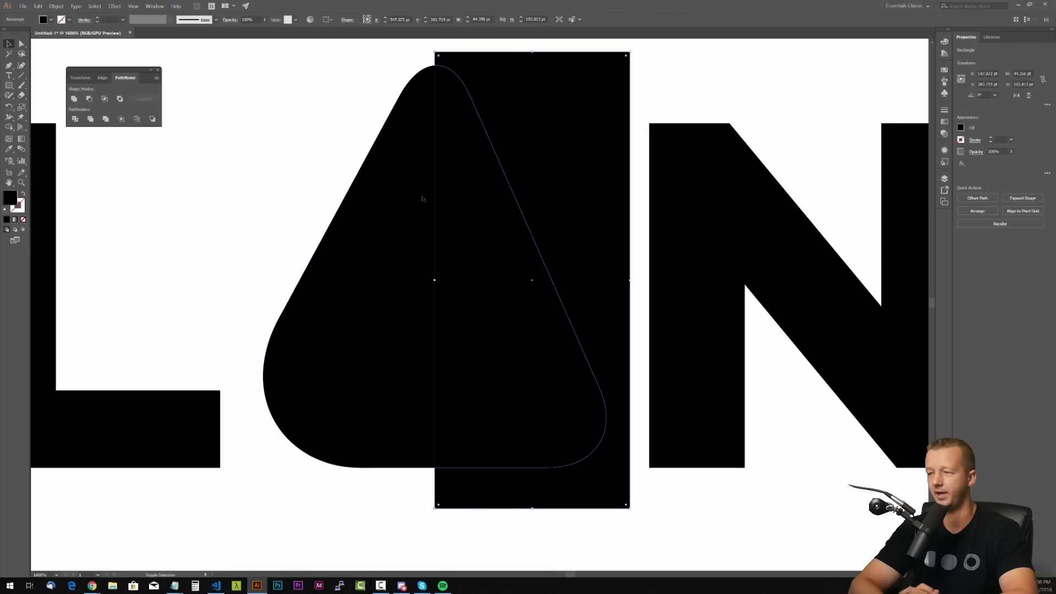
left_click(424, 199, "shift")
left_click(89, 100)
- Mirror a copy of the remaining left half to the right side and unite both halves into one symmetrical A
left_click(237, 149)
right_click(382, 241)
left_click(482, 380)
left_click_drag(349, 275, 521, 275)
left_click_drag(284, 165, 498, 259)
left_click(75, 100)
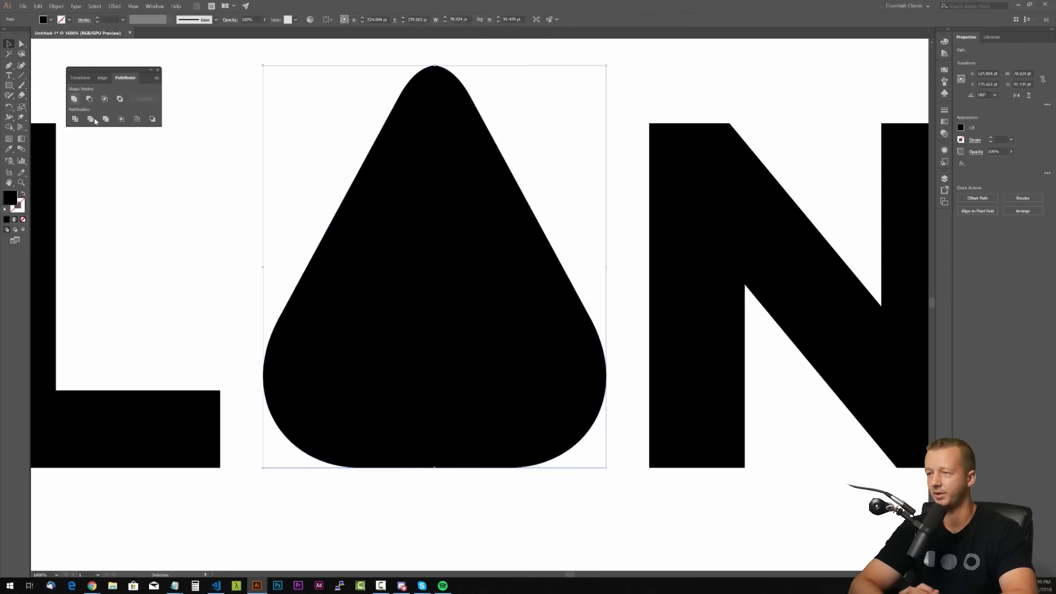
left_click(237, 132)
- Fine-tune the anchor points and curve at the A's rounded apex
key("a")
scroll(433, 61, "up", 8)
left_click(454, 139)
left_click_drag(253, 154, 255, 139)
key("v")
scroll(541, 163, "down", 10)
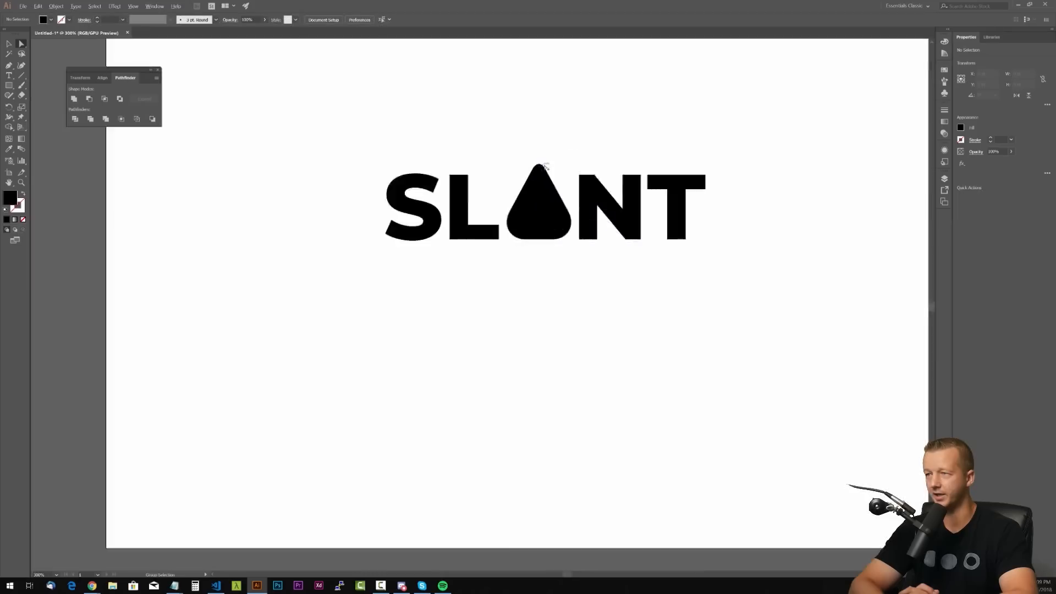
- Duplicate the SLANT wordmark with the teardrop-shaped A below the original
scroll(633, 122, "up", 2)
left_click_drag(444, 85, 488, 123)
scroll(485, 157, "down", 3)
left_click_drag(479, 213, 476, 296)
key("ctrl+a")
left_click(502, 242)
- Draw a circle about 46 pt wide over the lower part of the copied A and fill it white
key("z")
left_click(488, 300)
left_click(489, 300)
left_click(489, 300)
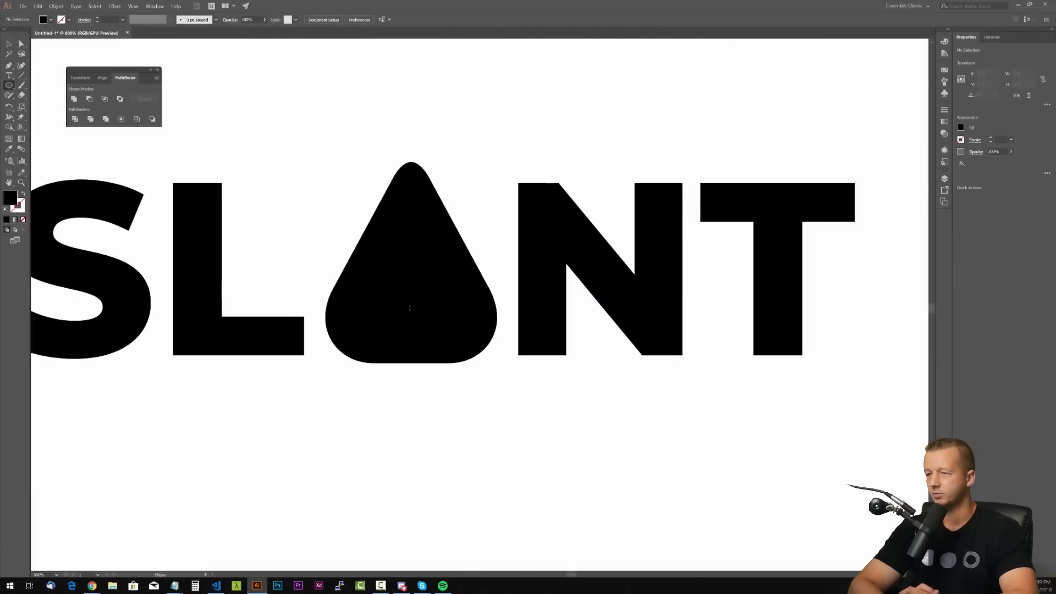
left_click_drag(410, 266, 461, 317)
key("v")
left_click_drag(403, 236, 403, 296)
key("i")
left_click(241, 122)
- Resize the white circle to a slightly smaller diameter and move it up inside the lower part of the A
key("v")
left_click_drag(469, 366, 460, 357)
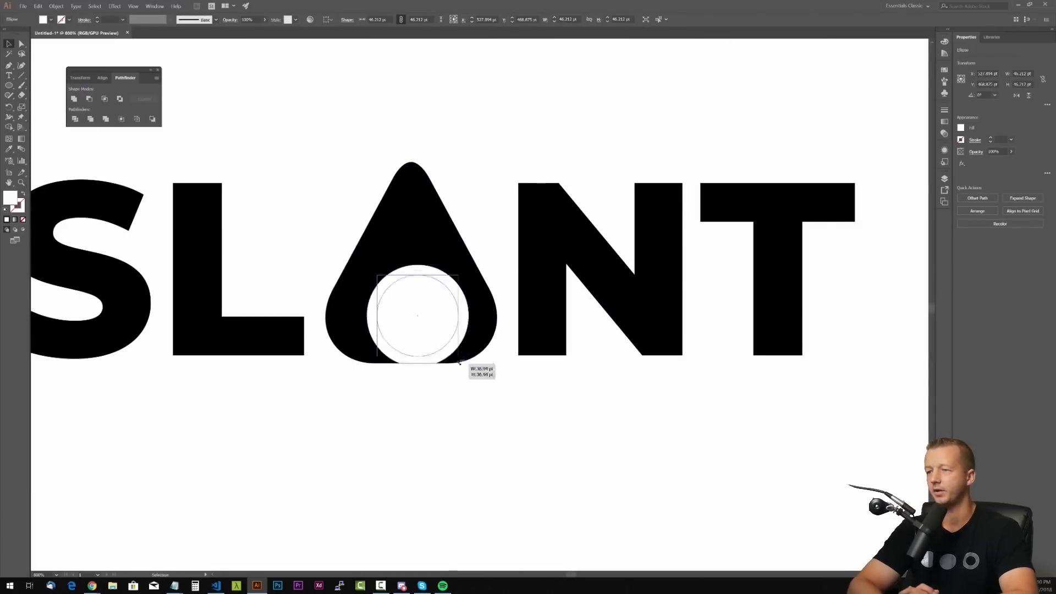
left_click_drag(447, 323, 447, 305)
left_click_drag(467, 343, 467, 344)
left_click_drag(238, 271, 209, 153)
scroll(443, 292, "down", 2)
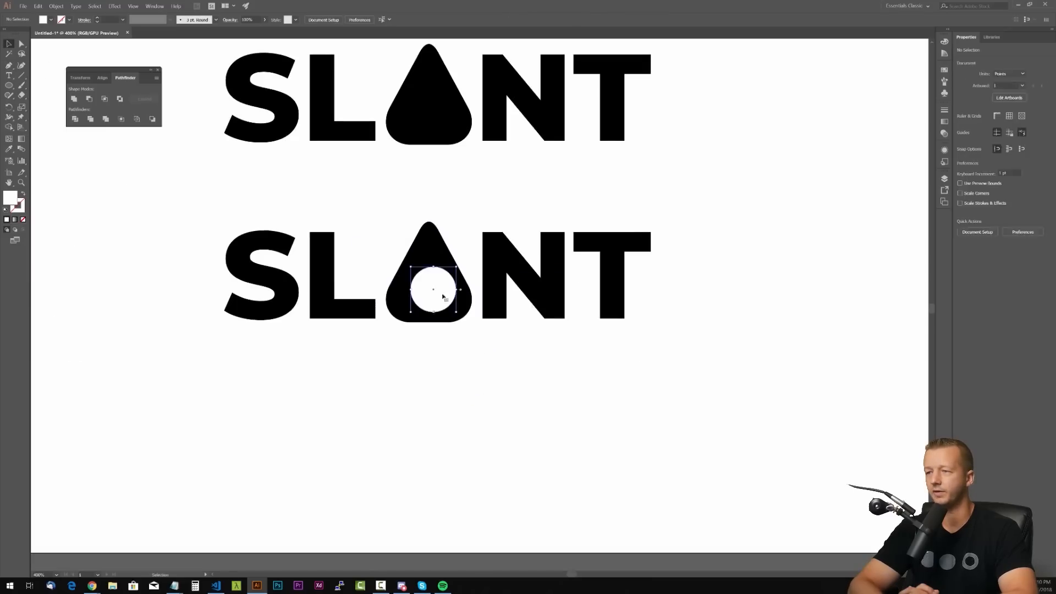
left_click(453, 373)
left_click_drag(444, 297, 418, 386)
key("ctrl+z")
- Draw a closed, curved white Pen shape from the circle's upper and right edges out past the A's lower-left side
scroll(440, 342, "up", 2)
key("p")
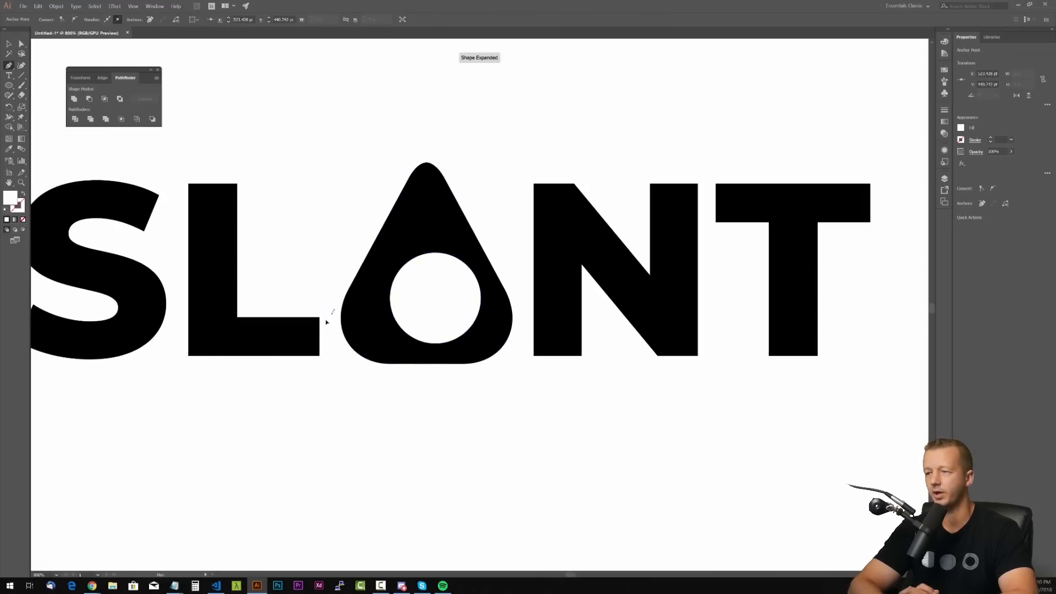
left_click(335, 305)
left_click_drag(486, 242, 470, 320)
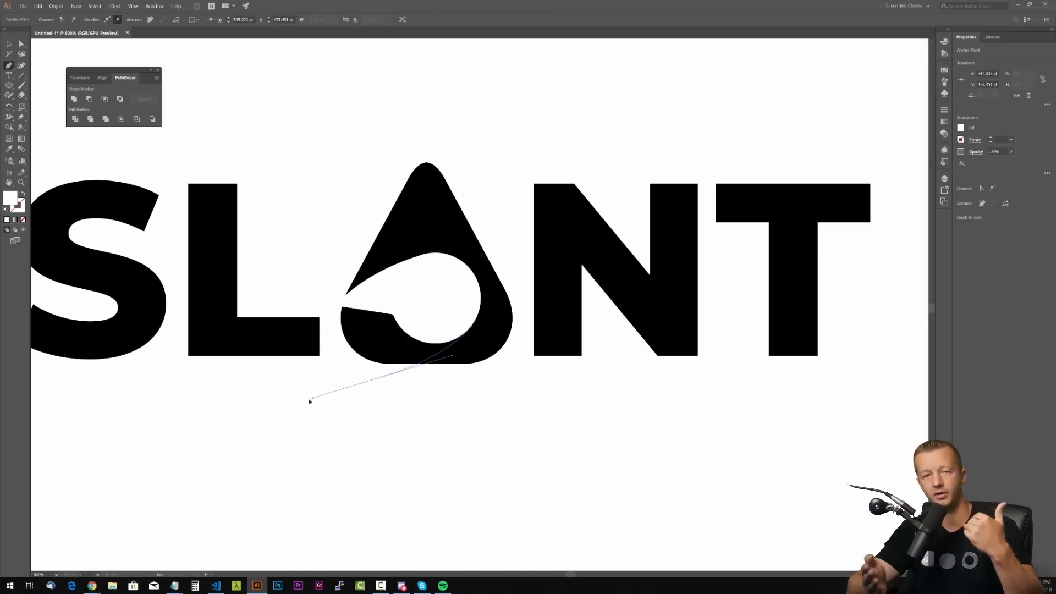
left_click_drag(310, 401, 471, 338)
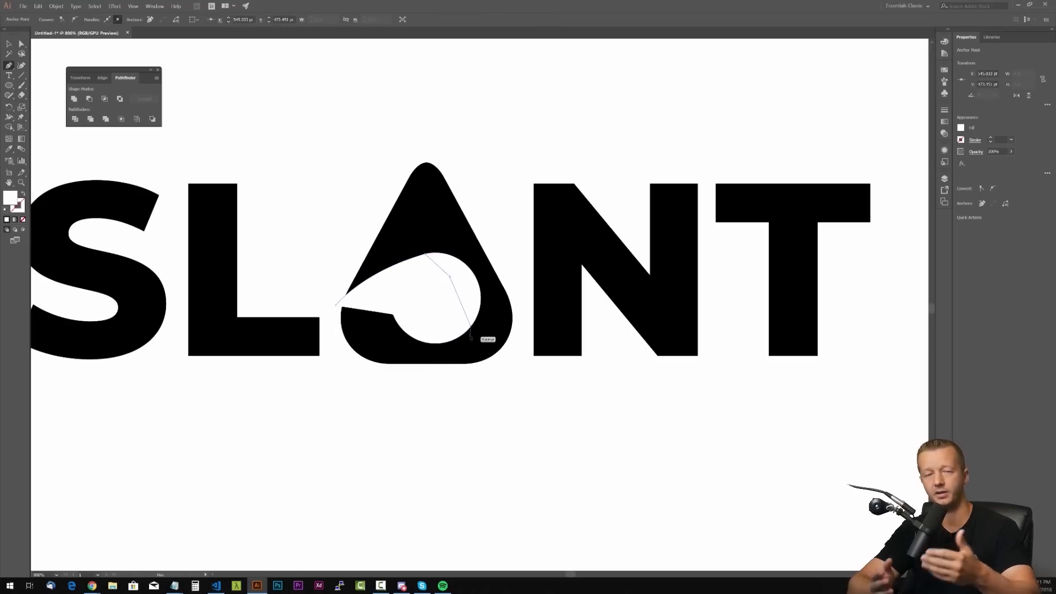
left_click(93, 54)
- Scale the black A of the lower wordmark down closer to the height of the neighbouring letters
scroll(411, 219, "down", 5)
scroll(402, 197, "up", 3)
left_click(441, 255)
left_click_drag(478, 230, 471, 237)
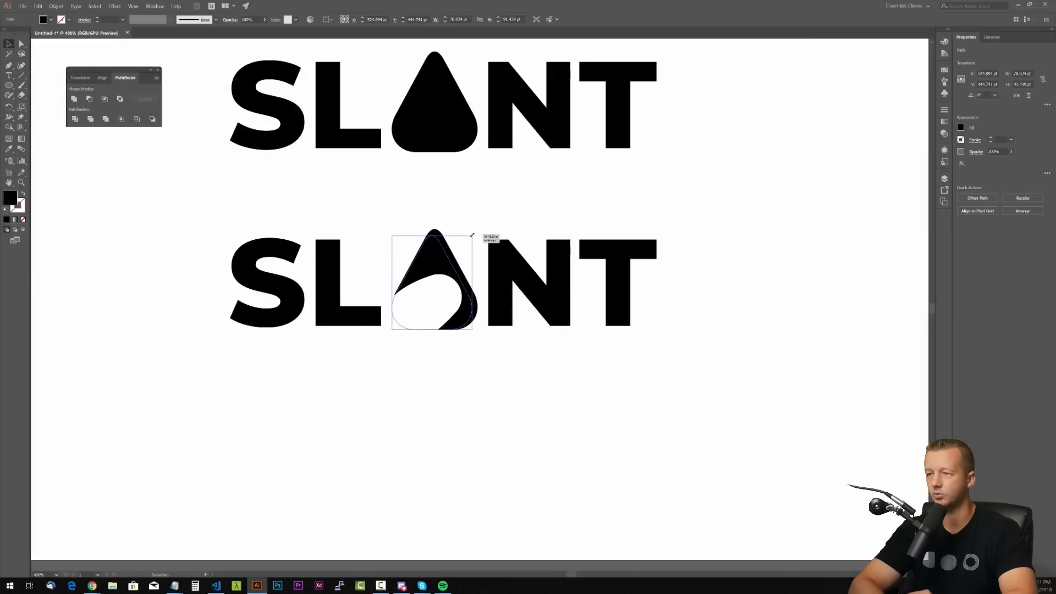
left_click(476, 211)
key("ctrl+z")
- Reposition the white cutout shapes so they fit inside the smaller A
left_click(468, 207)
left_click_drag(427, 298, 422, 302)
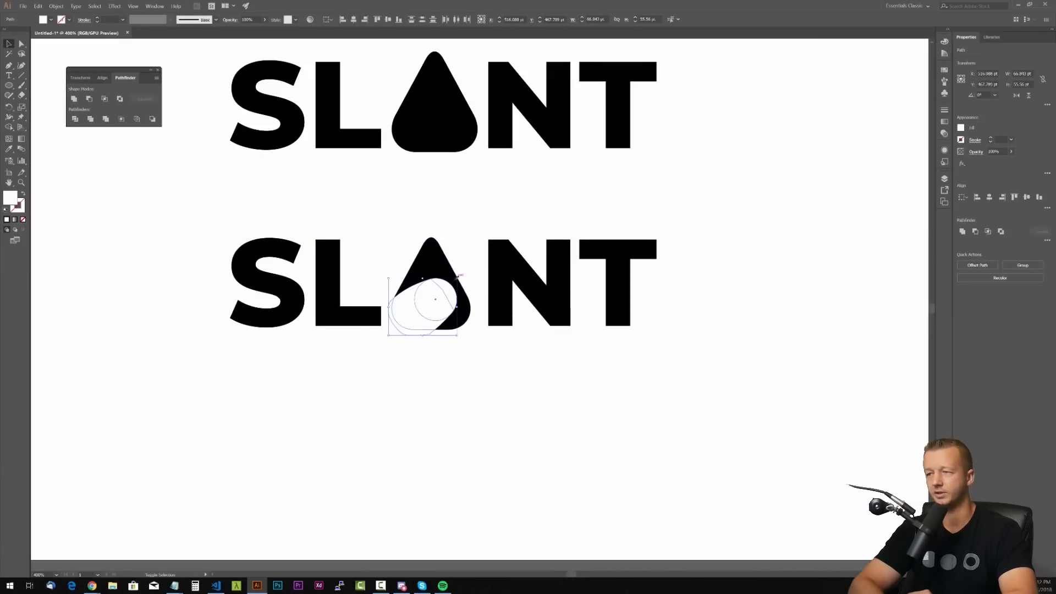
left_click(445, 201)
left_click(433, 258)
left_click(463, 374)
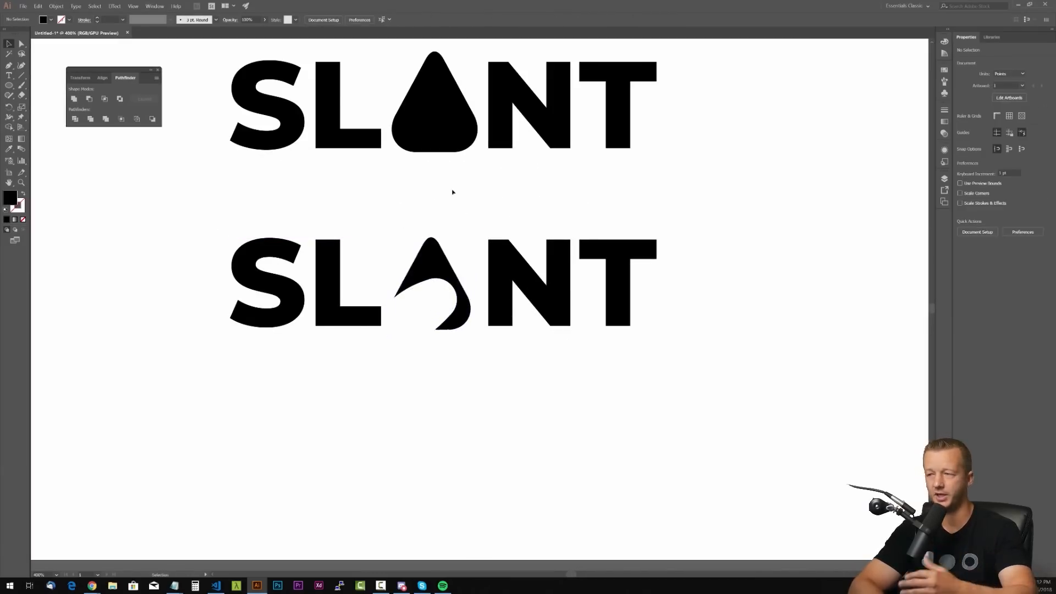
- Move both SLANT wordmarks to the left and duplicate them in a second column on the right
scroll(453, 192, "down", 1)
key("ctrl+a")
left_click_drag(505, 316, 288, 305)
left_click_drag(288, 305, 651, 305)
- Rotate the cutout A of the lower-right wordmark together with its white shapes and reposition it between the L and N
scroll(648, 328, "up", 2)
left_click(528, 262)
left_click(503, 322, "shift")
left_click_drag(575, 368, 540, 395)
left_click_drag(532, 306, 540, 297)
left_click(524, 392)
scroll(523, 392, "down", 4)
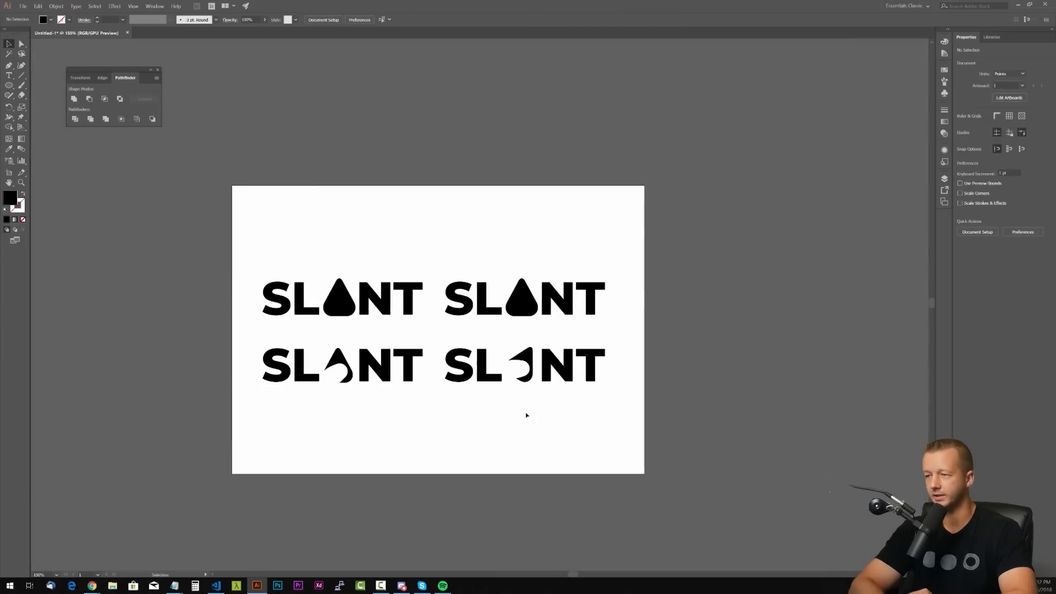
- Scale all four SLANT wordmarks down together
key("ctrl+a")
left_click_drag(606, 386, 562, 370)
left_click(578, 409)
- Enlarge the artboard outward on several sides to make room around the wordmarks
key("shift+o")
left_click_drag(644, 474, 816, 553)
left_click_drag(438, 108, 439, 54)
left_click_drag(816, 303, 894, 304)
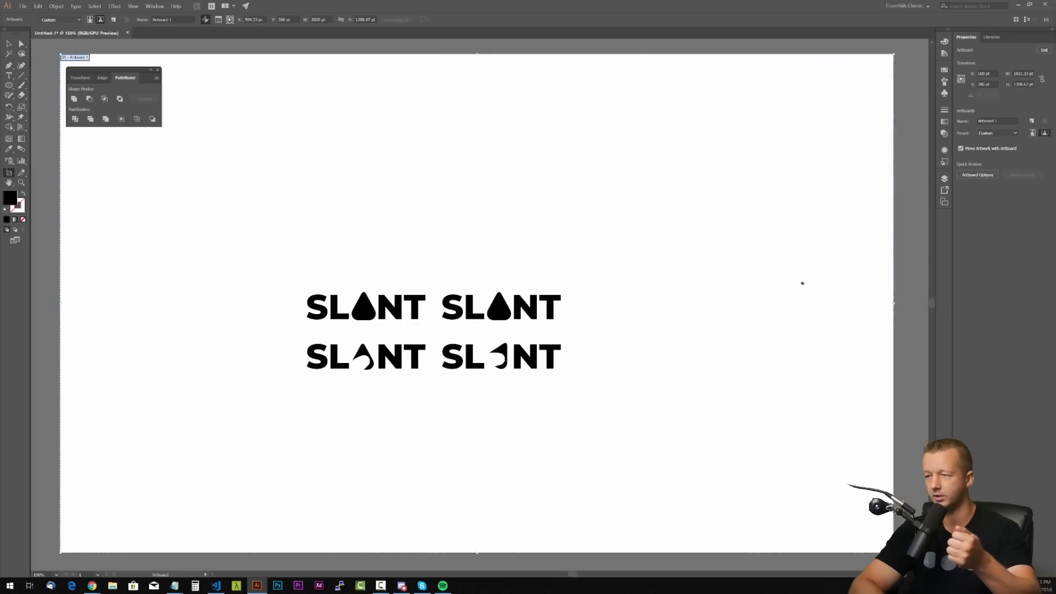
- Move the two solid-A wordmarks to the artboard's upper-left area and dismiss the floating Pathfinder palette
key("v")
left_click_drag(589, 270, 292, 330)
left_click_drag(499, 312, 316, 134)
left_click(158, 70)
- Stack the two cutout-A wordmarks below the solid ones and place a large copy of the upright cutout version in the open area
left_click_drag(292, 332, 432, 386)
left_click_drag(384, 358, 202, 194)
left_click_drag(502, 357, 237, 242)
left_click_drag(234, 187, 611, 288)
left_click(500, 384)
- Cut the end of the large wordmark's L foot diagonally by covering it with a white-filled Pen shape that follows the A's slant
key("i")
left_click(478, 333)
key("p")
scroll(432, 340, "up", 4)
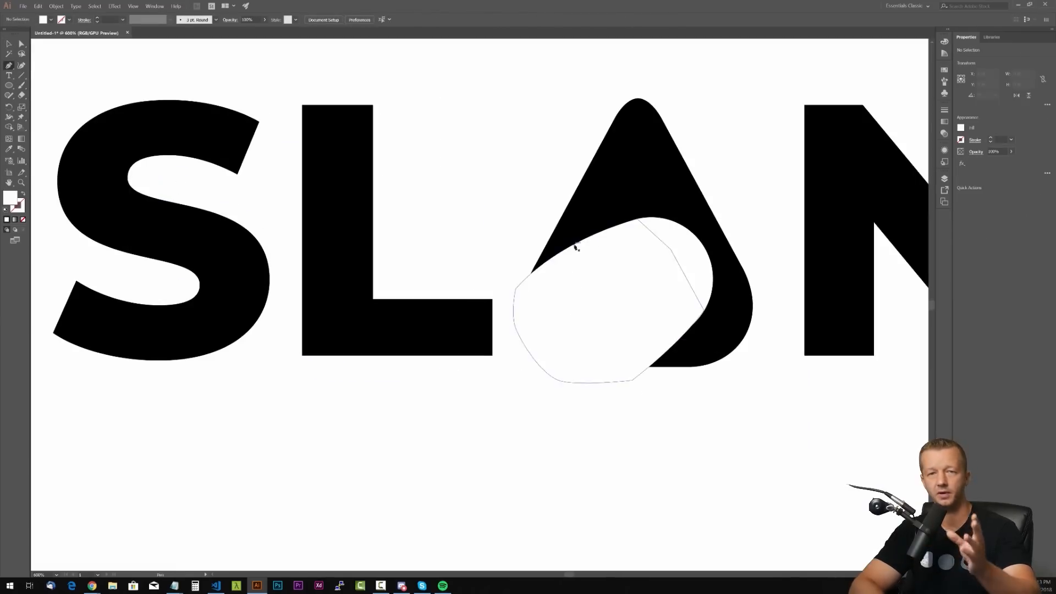
left_click_drag(347, 441, 330, 456)
left_click(520, 353)
left_click(574, 245)
key("v")
left_click(427, 163)
scroll(426, 182, "down", 5)
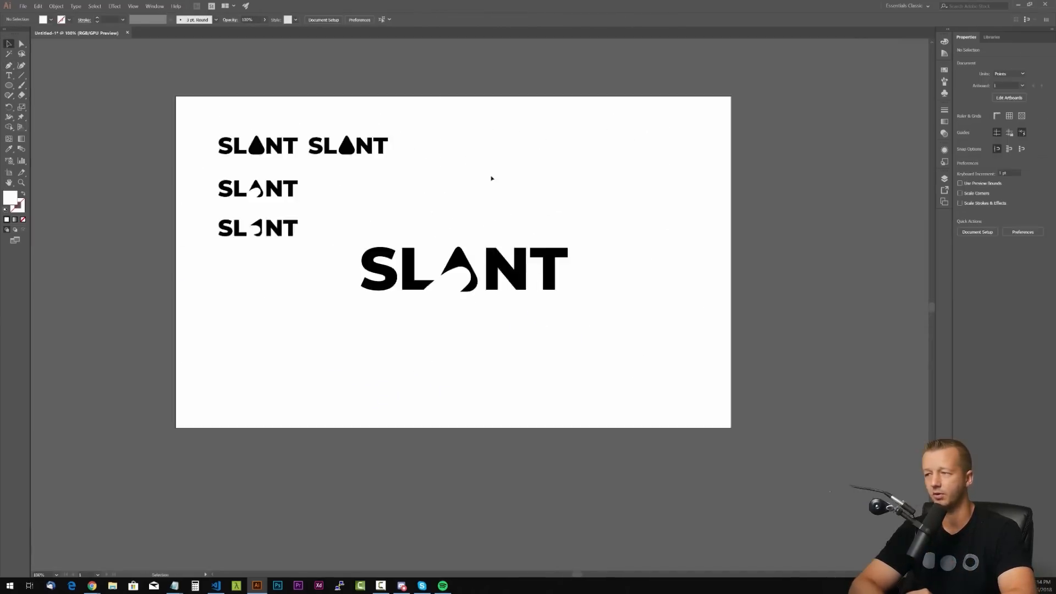
- Shrink the wordmark with the slanted L and place it beside the upright cutout version in the second row
left_click_drag(386, 226, 495, 280)
left_click_drag(457, 271, 394, 200)
left_click(452, 239)
- Fine-tune an anchor point of the white shape cutting into the A of the slanted-L wordmark
scroll(354, 200, "up", 5)
left_click(435, 261)
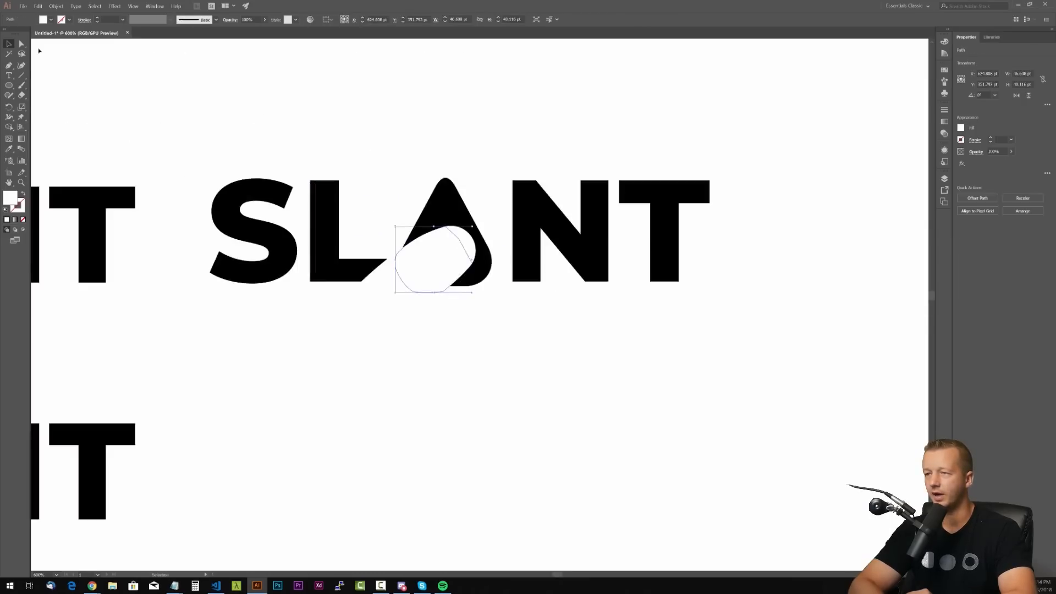
left_click(21, 43)
left_click_drag(689, 300, 692, 298)
left_click(730, 335)
scroll(731, 334, "down", 4)
left_click_drag(730, 334, 396, 301)
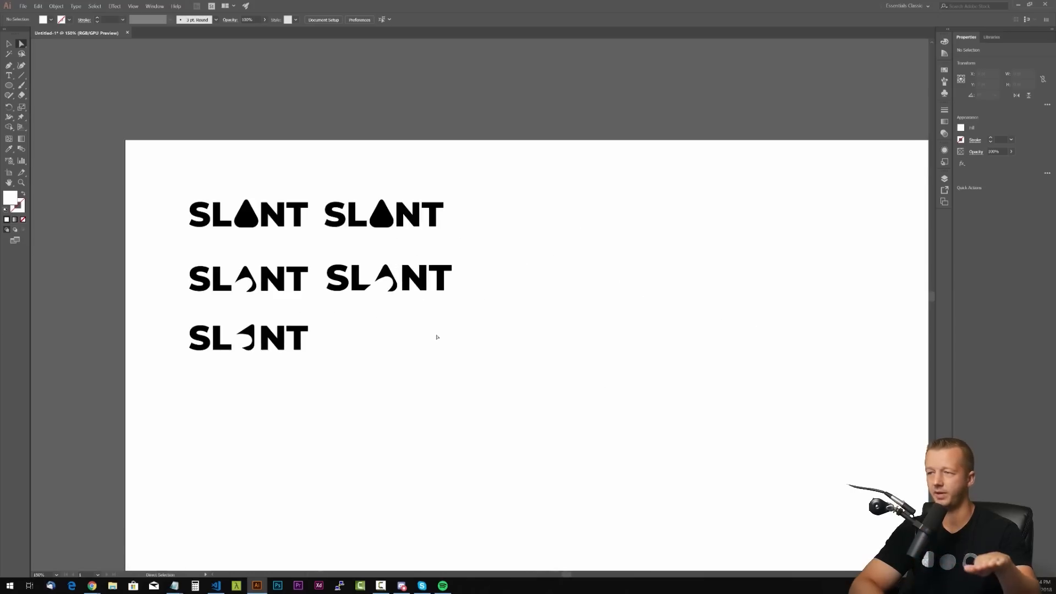
- Copy the upright cutout-A wordmark from the second row into the empty area below and enlarge the copy
left_click(9, 44)
left_click_drag(316, 304, 183, 261)
left_click_drag(270, 281, 457, 352)
left_click_drag(518, 367, 615, 375)
left_click_drag(498, 381, 456, 387)
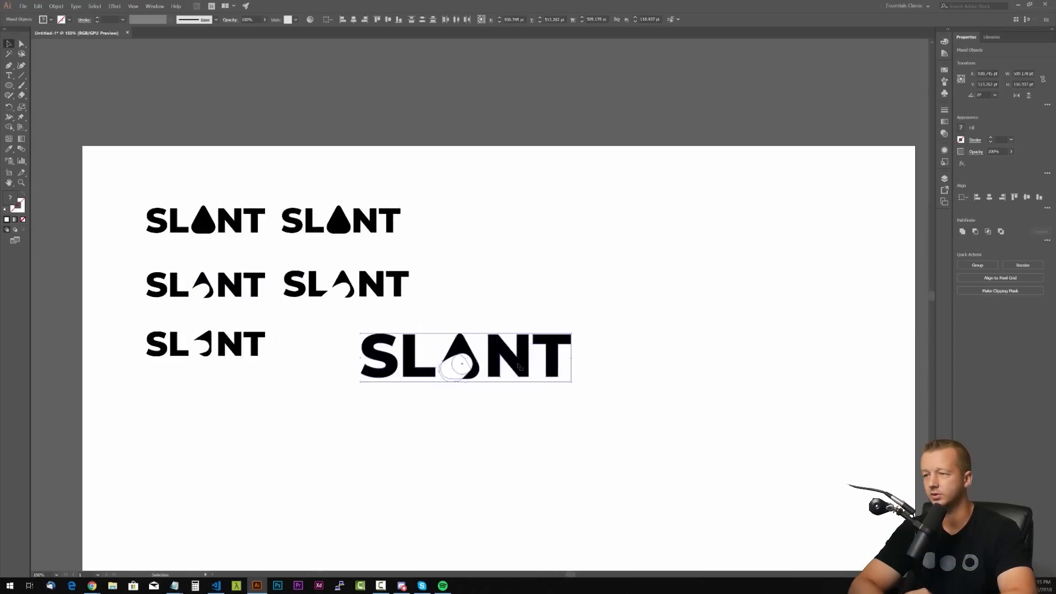
left_click(457, 389)
- Rotate the A of the enlarged copy clockwise or counterclockwise until its straight right side stands vertical
scroll(456, 389, "up", 4)
left_click(537, 313)
left_click_drag(554, 349, 495, 384)
left_click(495, 385)
- Draw a thin vertical black rectangle between the A and N as an alignment guide for the rotated A
left_click_drag(9, 85, 46, 86)
left_click(8, 43)
scroll(472, 231, "up", 4)
mouse_move(548, 140)
left_mouse_down()
mouse_move(550, 480)
mouse_move(580, 509)
left_mouse_up()
scroll(571, 221, "down", 2)
left_click(583, 204)
left_click_drag(563, 210, 610, 210)
scroll(480, 257, "down", 3)
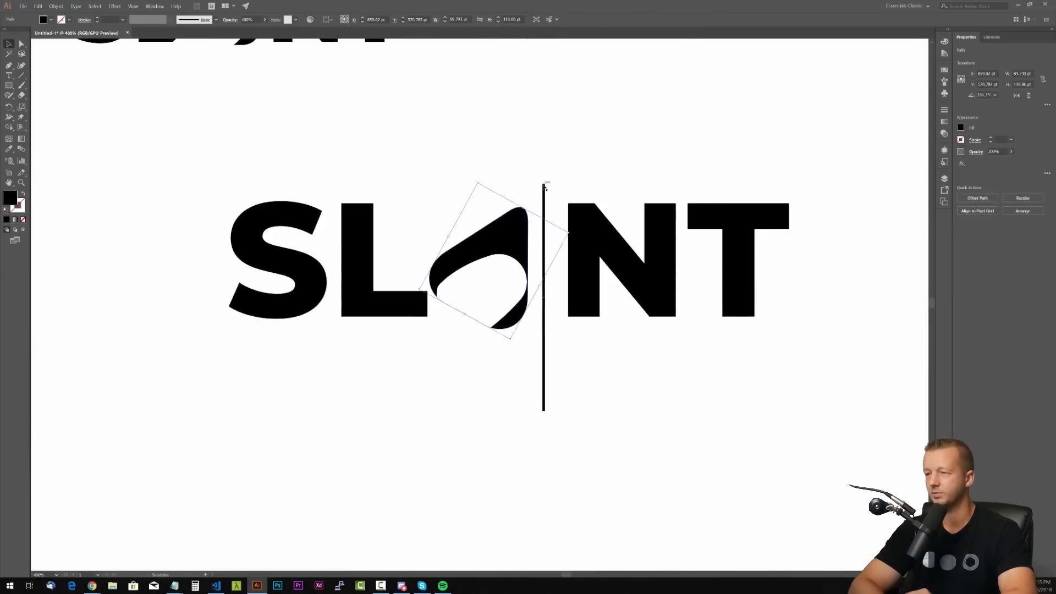
- Delete the black guide rectangle and move the rotated A closer to the N
left_click(544, 191)
key("Delete")
left_click_drag(483, 257, 498, 257)
- Bring up the Pathfinder commands and shift the white cutout shapes to fit the repositioned A
left_click(498, 258)
left_click(154, 6)
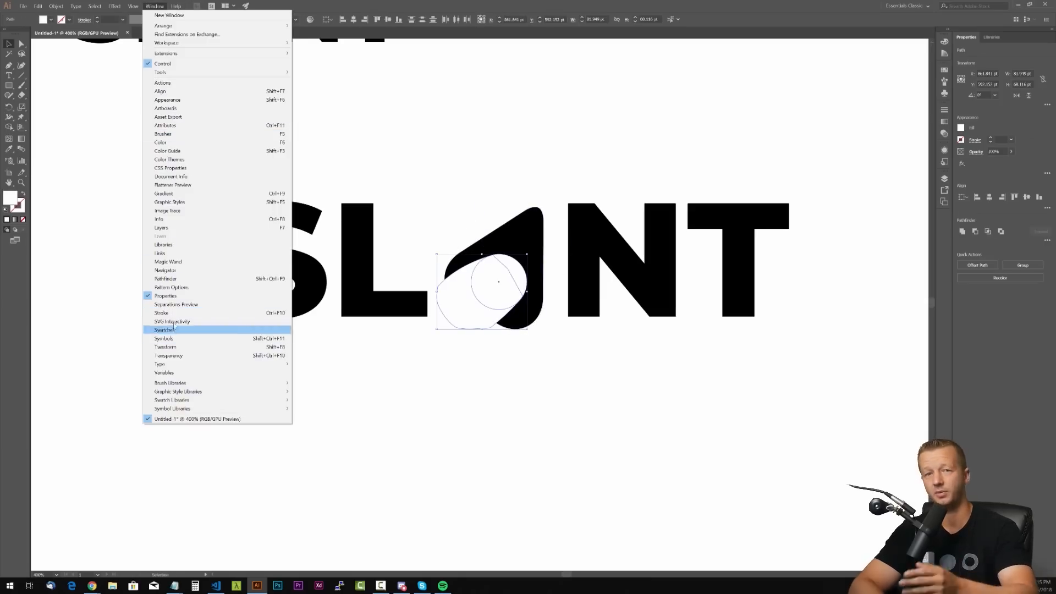
left_click(165, 328)
left_click(521, 362)
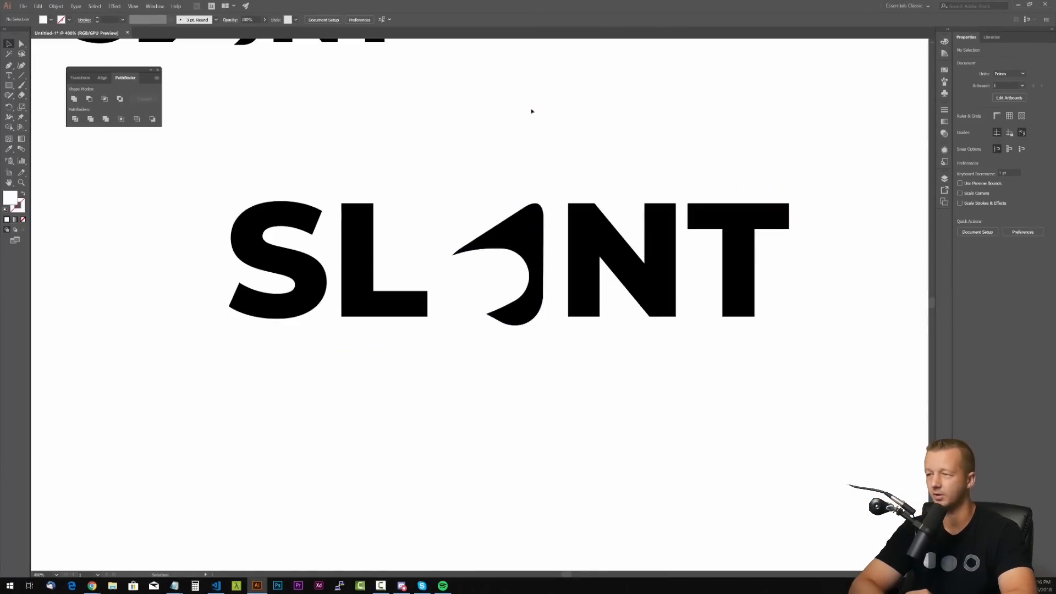
- Place a reduced copy of the rotated-A wordmark in the third row below the upright cutout-A version
key("ctrl+minus")
key("ctrl+minus")
key("ctrl+minus")
left_click_drag(541, 221, 560, 220)
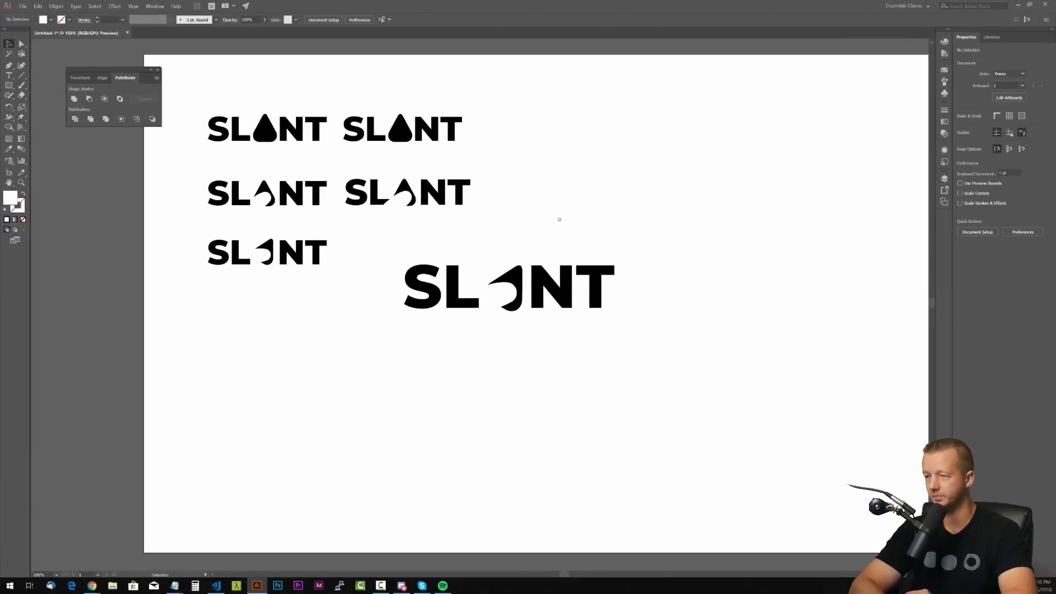
- Round the corners of the first wordmark's solid A with the Round Any Corner script
left_click(265, 129)
left_click(23, 6)
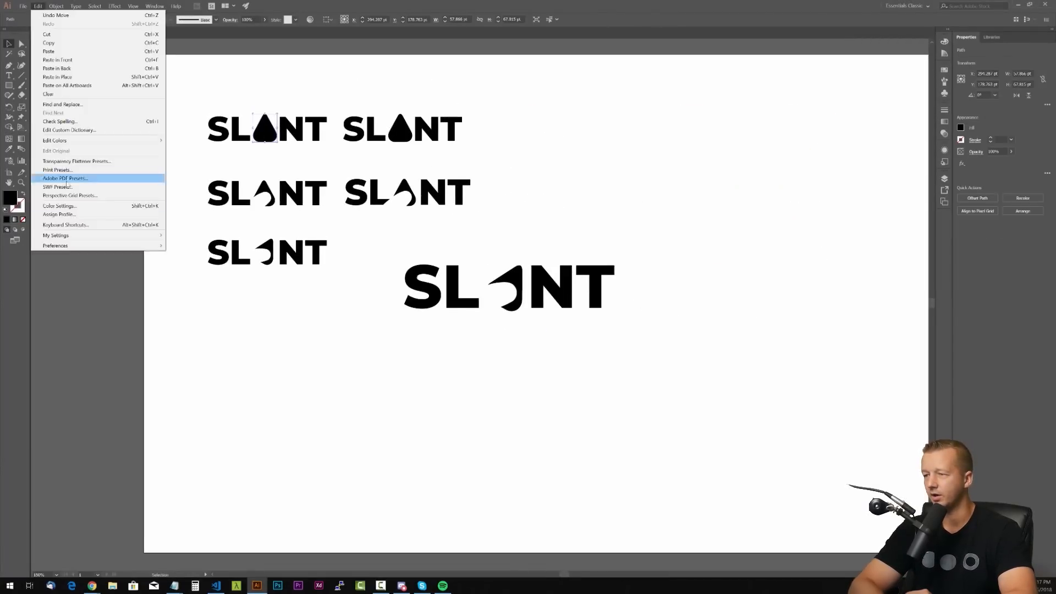
mouse_move(99, 160)
left_click(165, 312)
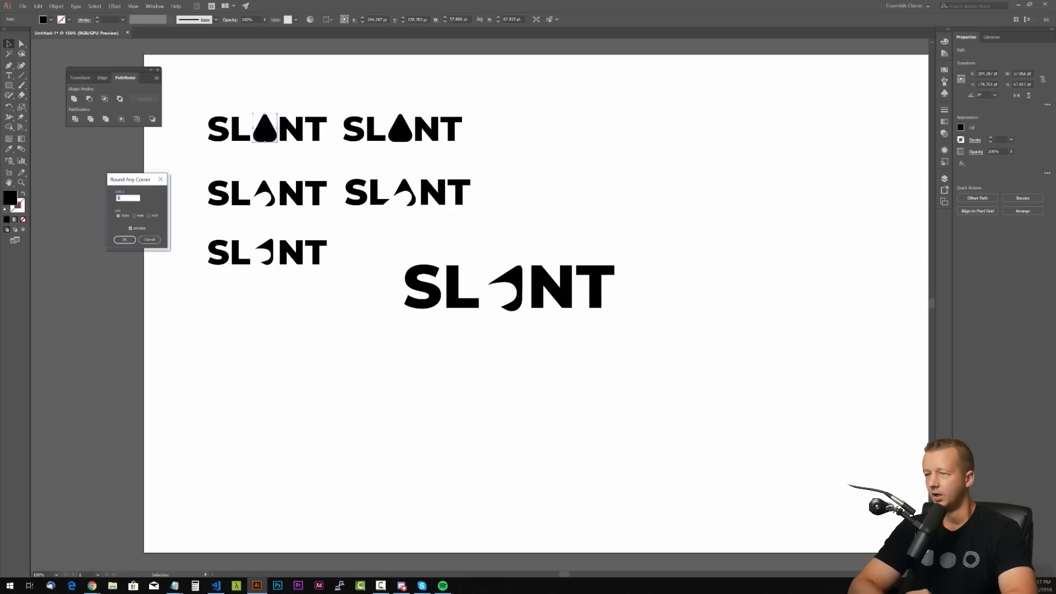
left_click(124, 240)
left_click(630, 188)
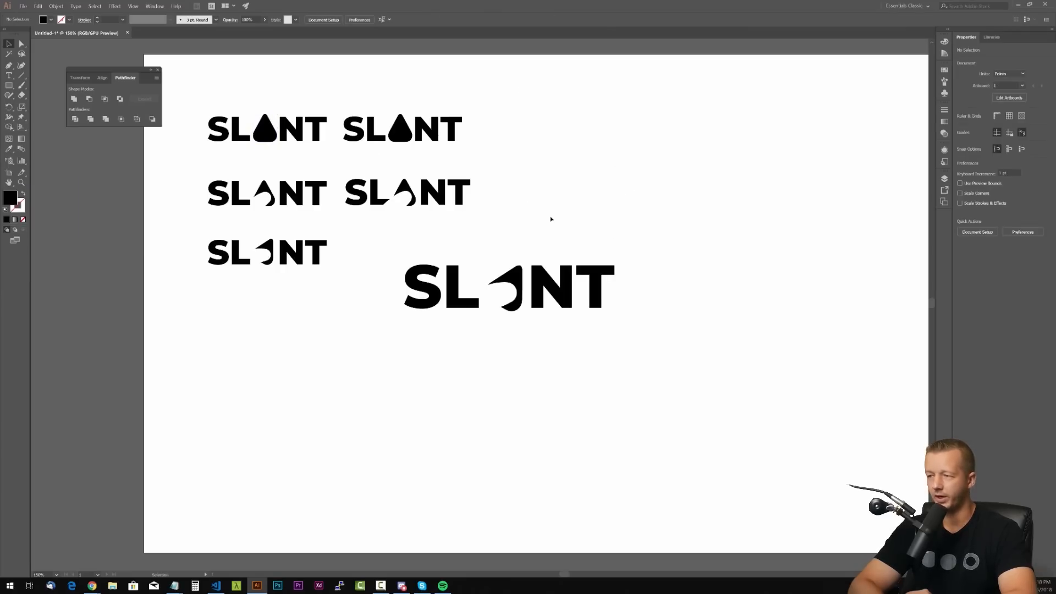
- Try shearing the letter group of the second-row slanted-L wordmark along a 75° axis
scroll(384, 174, "up", 3)
left_click(368, 198)
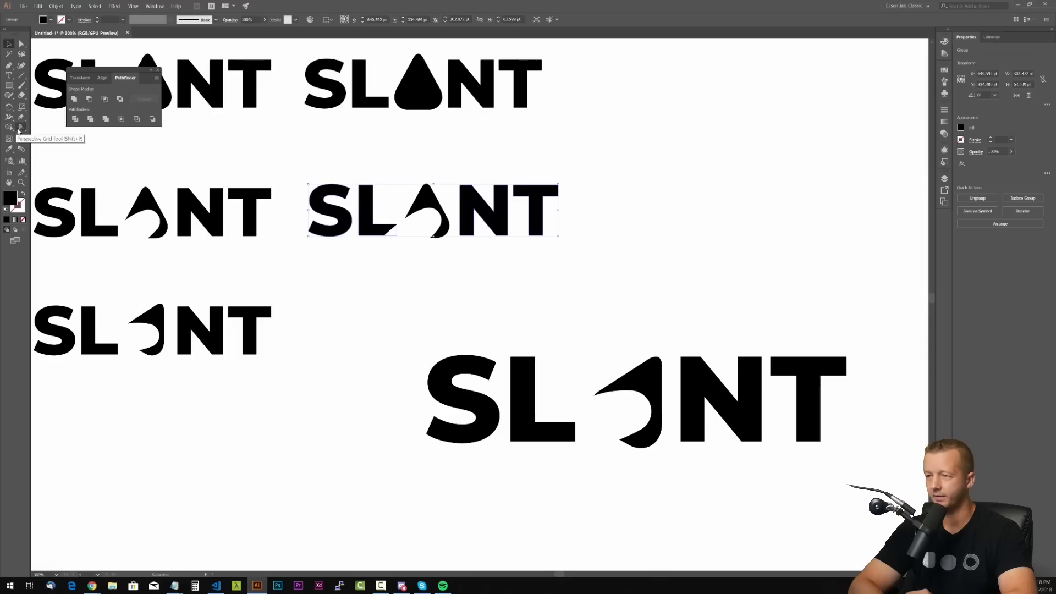
right_click(468, 187)
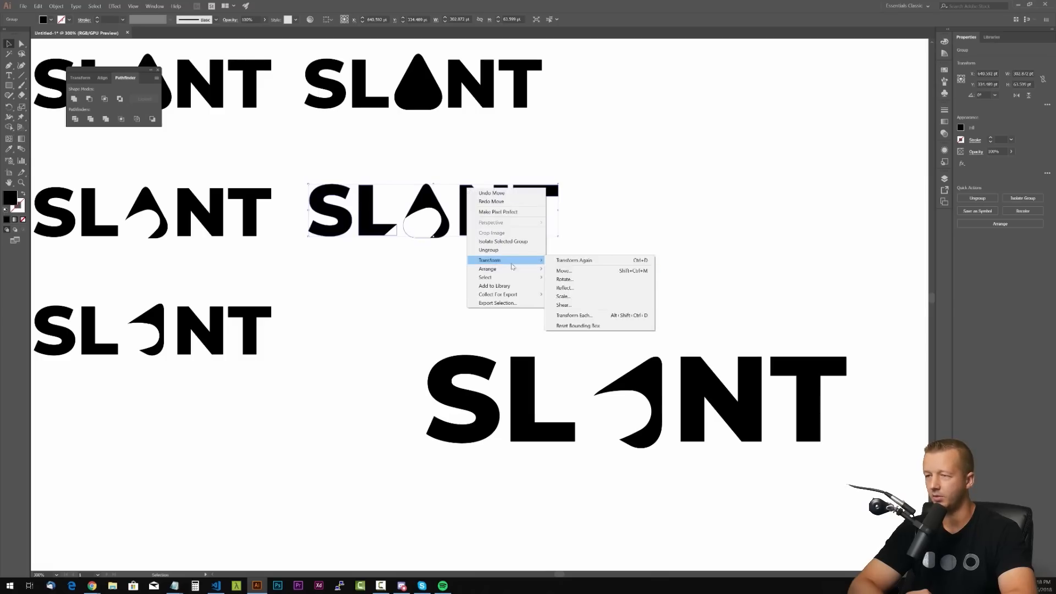
left_click(573, 306)
left_click_drag(209, 374, 207, 371)
left_click_drag(210, 322, 319, 327)
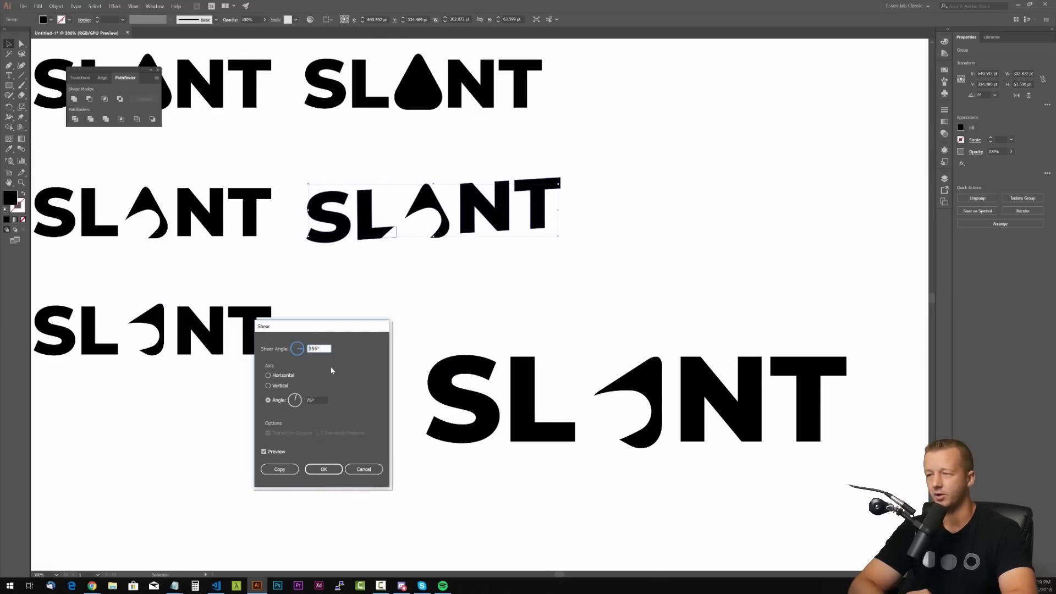
left_click(364, 470)
- Delete the enlarged rotated-A wordmark from the empty area of the artboard
scroll(616, 231, "down", 1)
left_click(643, 221)
left_click_drag(644, 222, 564, 243)
left_click_drag(714, 316, 440, 405)
key("Delete")
scroll(282, 314, "down", 1)
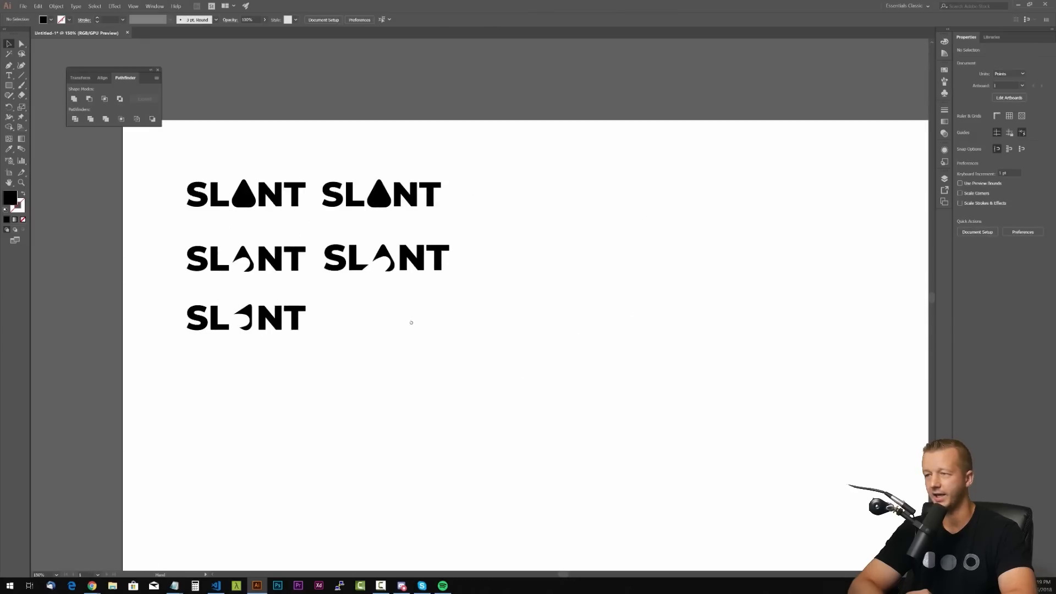
- Copy the second-row slanted-L wordmark into the empty area beside the rows and shift its N and T closer to the A
left_click_drag(312, 235, 446, 319)
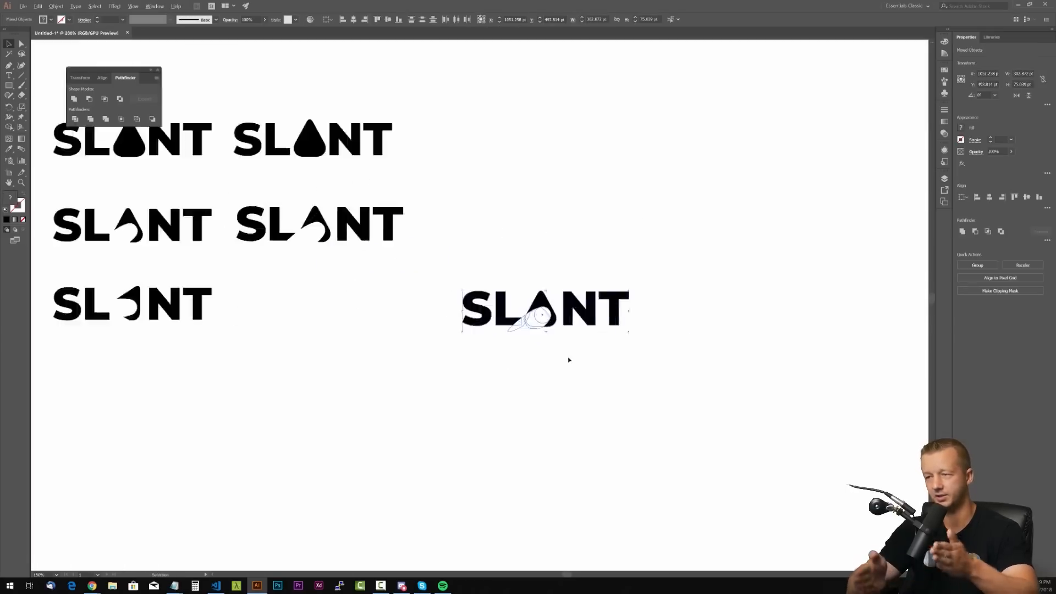
scroll(421, 296, "up", 5)
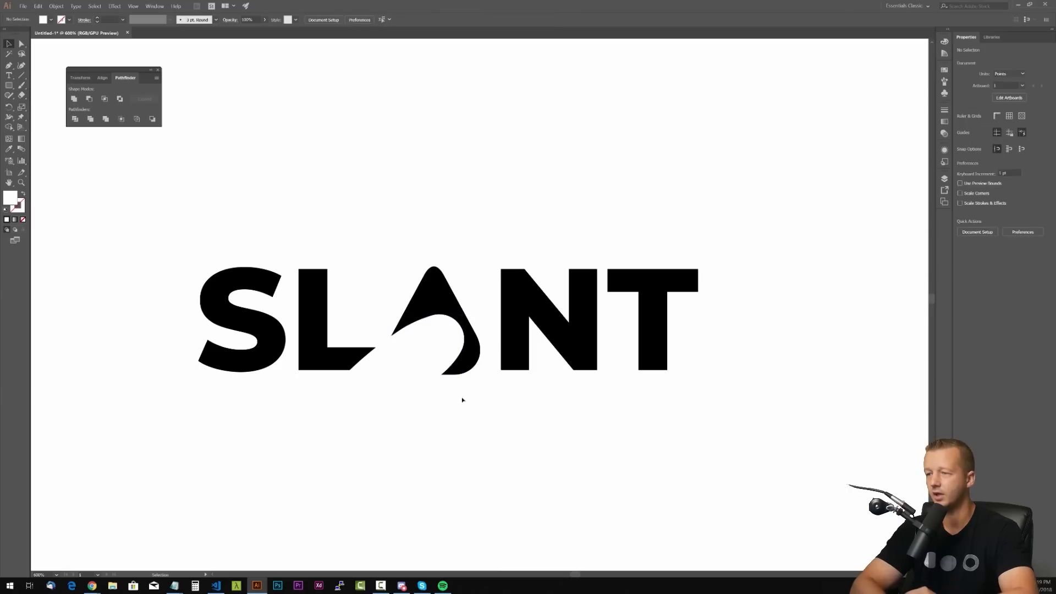
left_click(336, 358)
left_click(435, 352)
left_click_drag(521, 299, 513, 299)
left_click_drag(650, 279, 643, 280)
- Shift the L and S of the copied wordmark toward the A to tighten the letter spacing
left_click(313, 294)
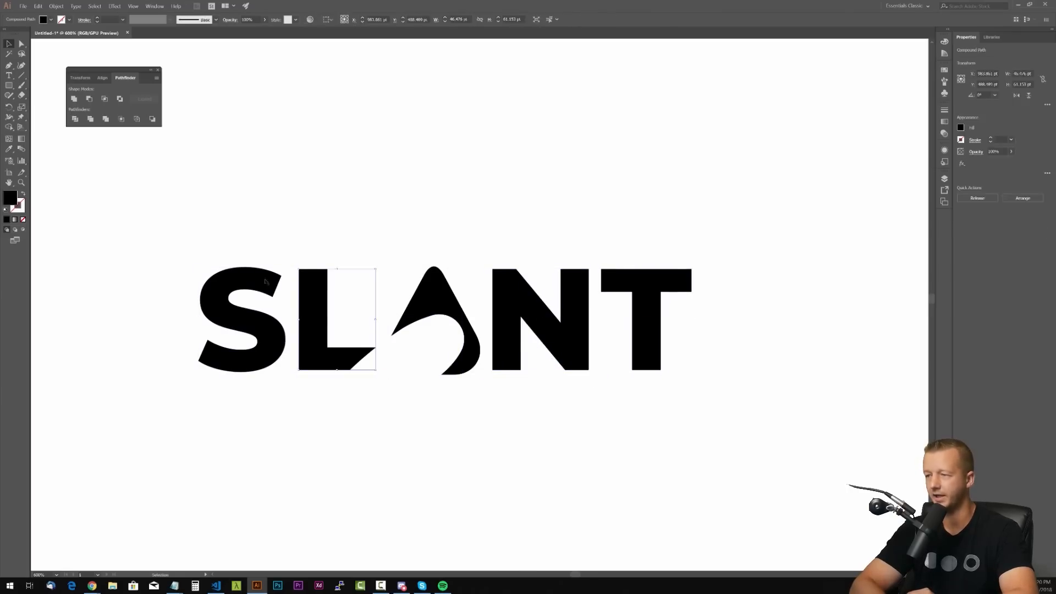
left_click(270, 239)
left_click_drag(313, 308, 322, 308)
left_click_drag(265, 281, 276, 281)
key("Left")
left_click(285, 200)
- Duplicate the solid A shape directly above the copied wordmark
scroll(496, 227, "down", 3)
left_click_drag(506, 186, 513, 265)
left_click_drag(590, 307, 426, 387)
left_click(480, 372)
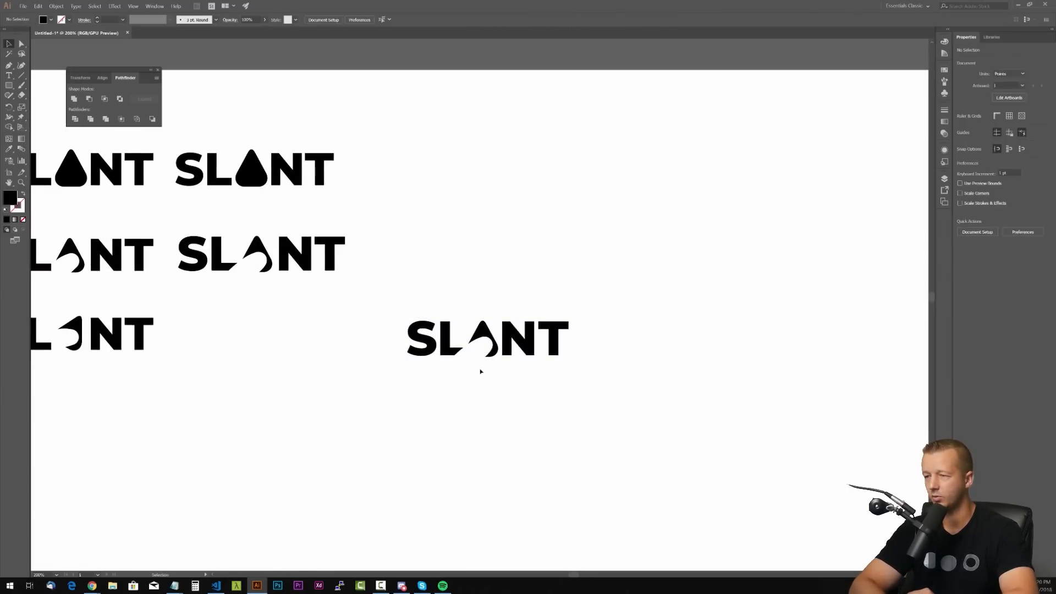
scroll(484, 327, "up", 5)
left_click_drag(486, 330, 486, 78)
left_click(486, 330)
- Move the anchor point on the right side of the wordmark's A up and inward to slim its curve
key("a")
left_click(571, 421)
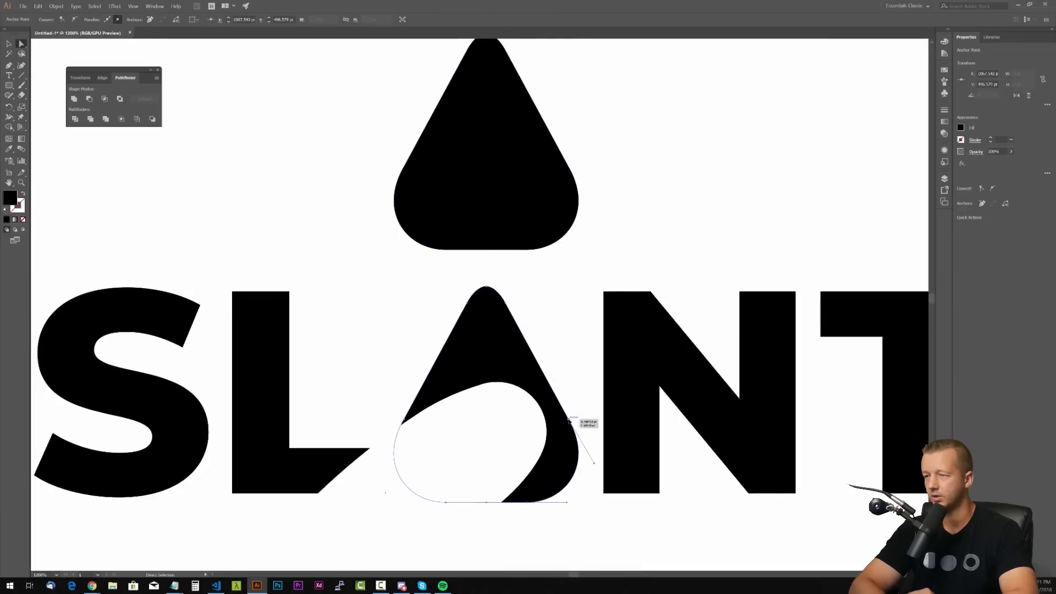
left_click_drag(572, 421, 569, 403)
left_click_drag(568, 404, 585, 429)
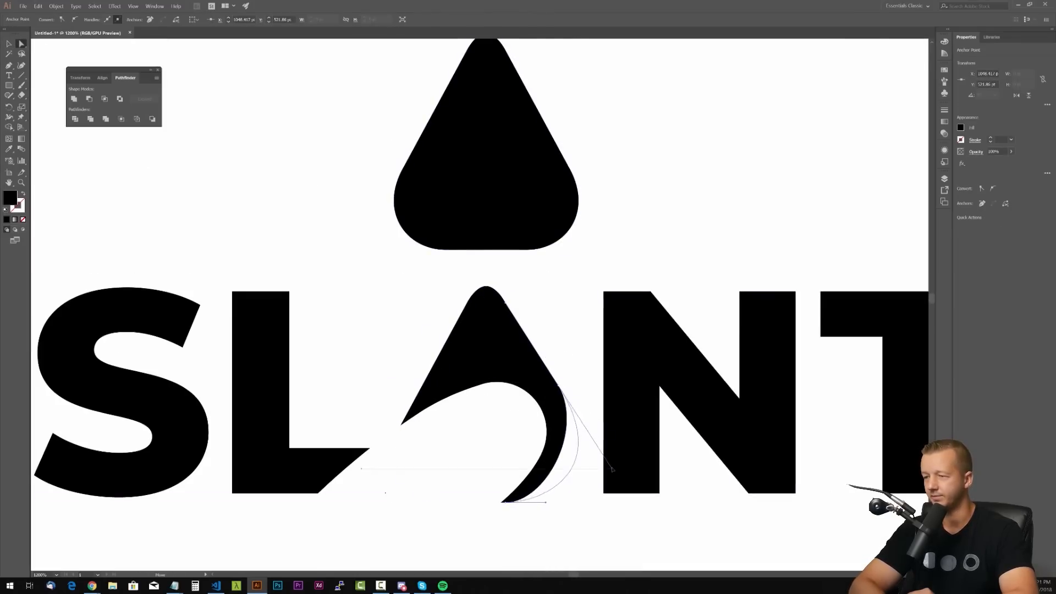
- Switch to Chrome and examine the guitar pick image results as a shape reference for the A
left_click(92, 586)
left_click(110, 545)
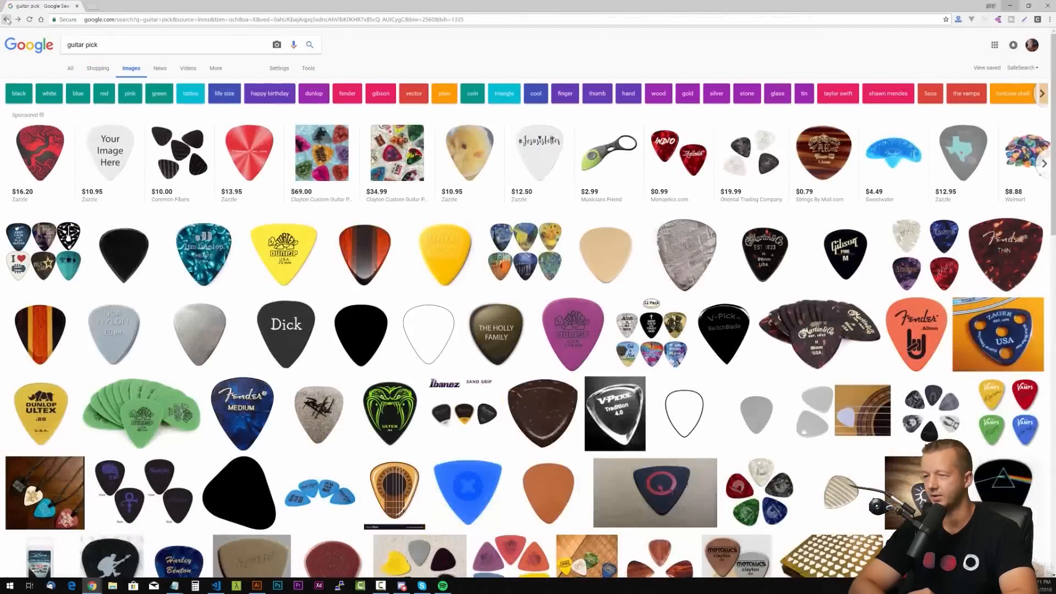
left_click(578, 330)
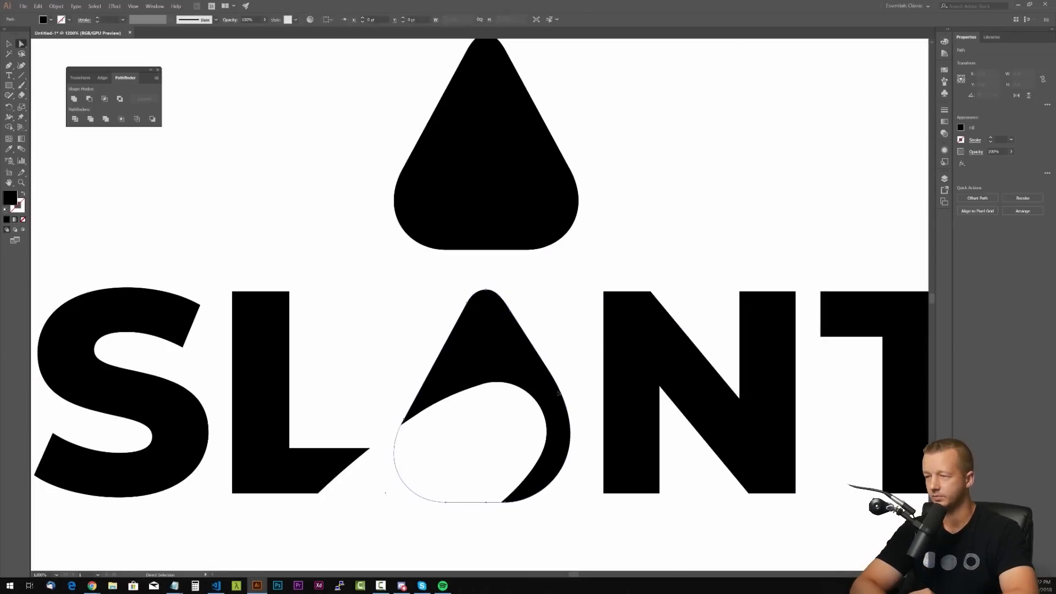
- Refine the right-side curve of the wordmark's A and remove the spare A above it
left_click(559, 393)
left_click(569, 325)
scroll(566, 361, "up", 2)
scroll(569, 361, "down", 5)
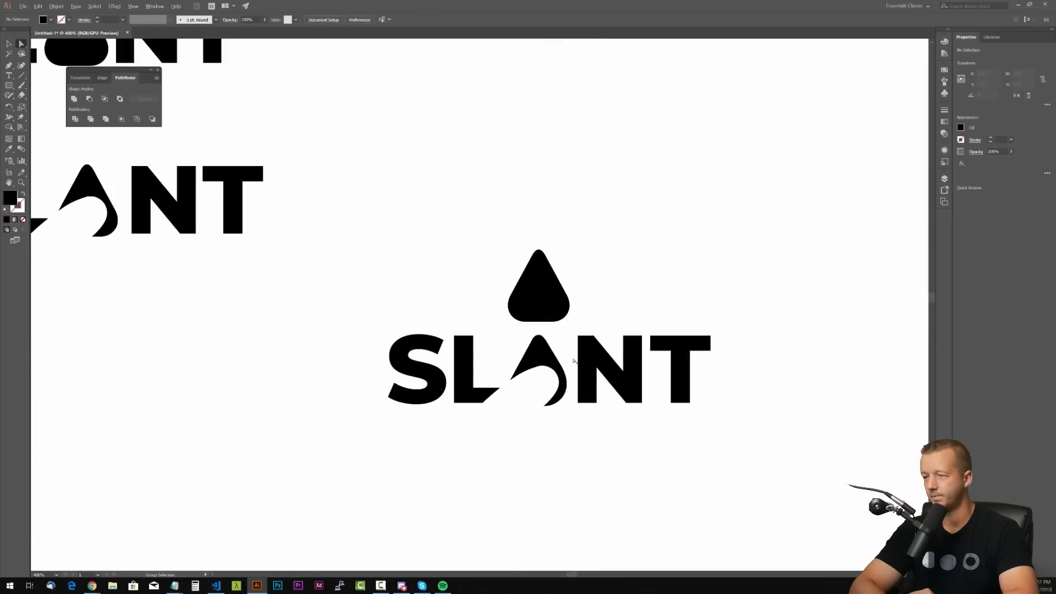
scroll(574, 360, "down", 1)
left_click(552, 298)
key("ctrl+0")
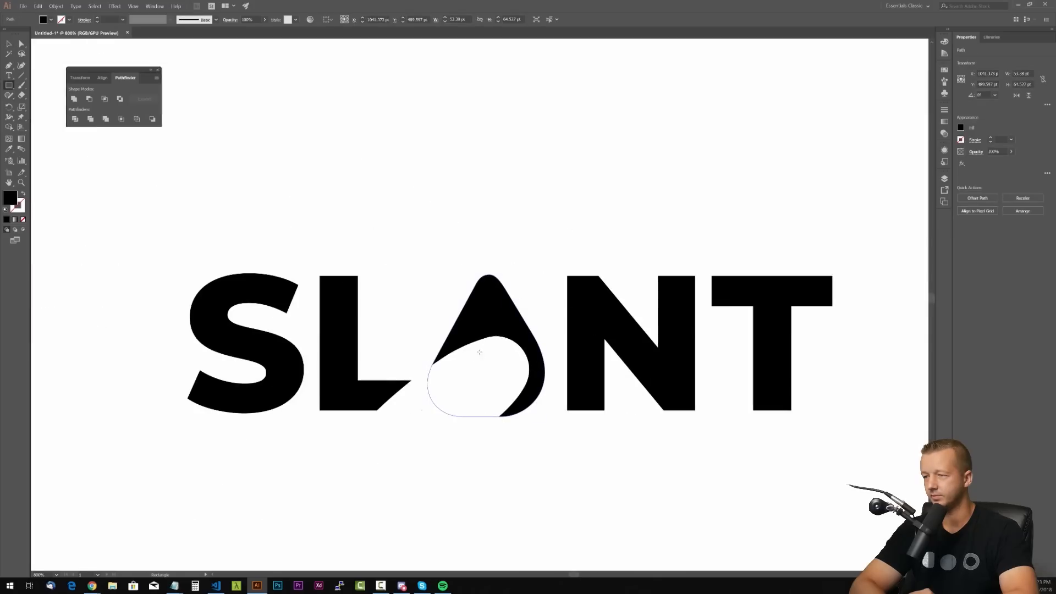
- Draw a rectangle over the left half of the A and subtract it from the A with Minus Front
left_click_drag(490, 271, 417, 512)
key("v")
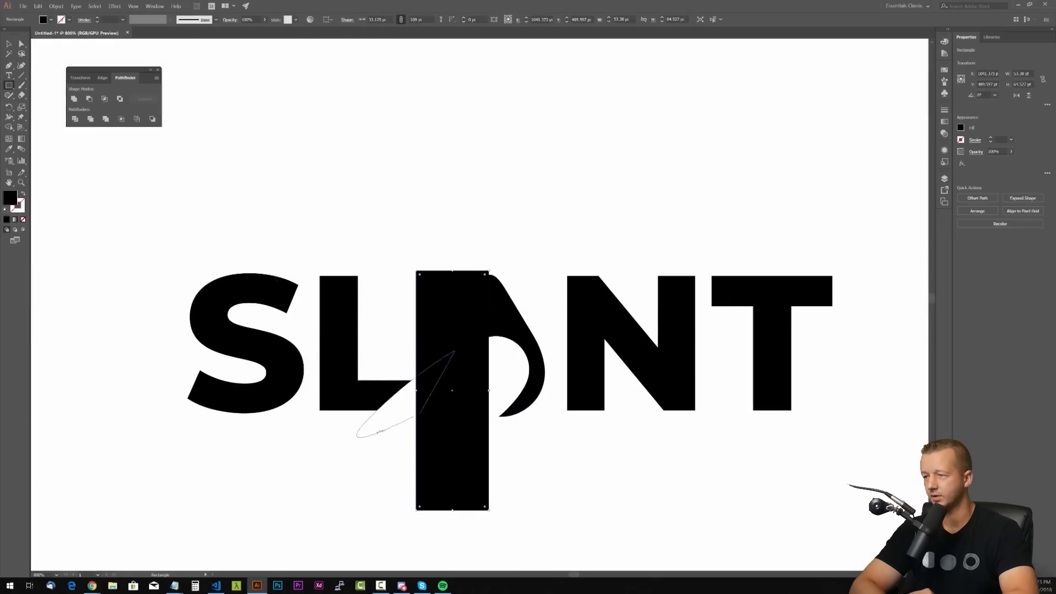
left_click(513, 321, "shift")
mouse_move(513, 320)
left_mouse_down()
mouse_move(513, 124)
mouse_move(475, 140)
left_mouse_up()
left_click(90, 99)
- Reflect a copy of the remaining A half and unite both halves into one symmetrical shape
right_click(509, 160)
left_click(612, 302)
left_click_drag(419, 108, 495, 346)
left_click(73, 99)
- Show the layer list and select the stray white cutout shape below the copied wordmark
key("F7")
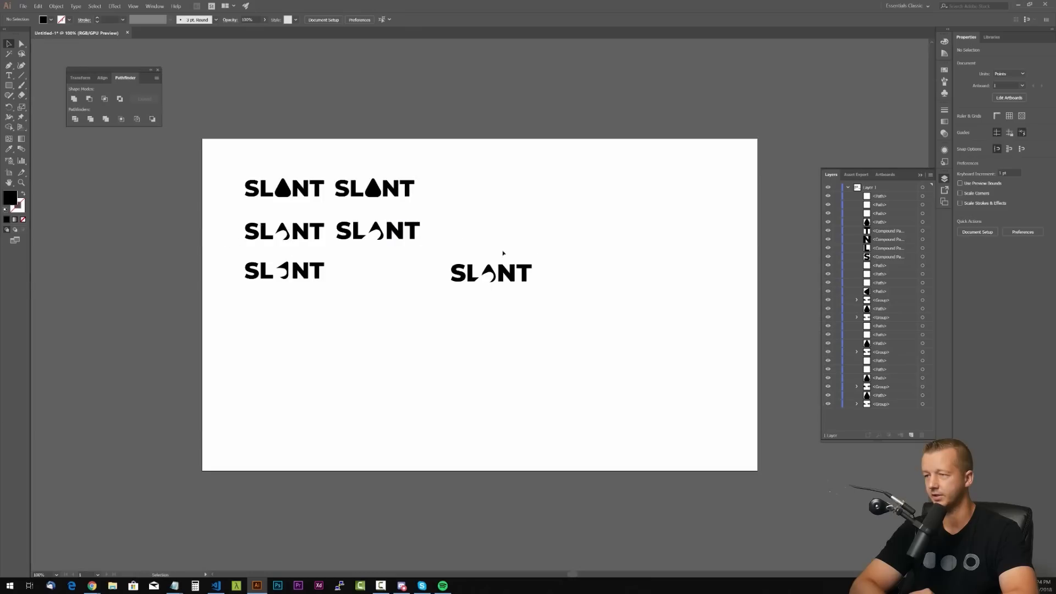
left_click(479, 326)
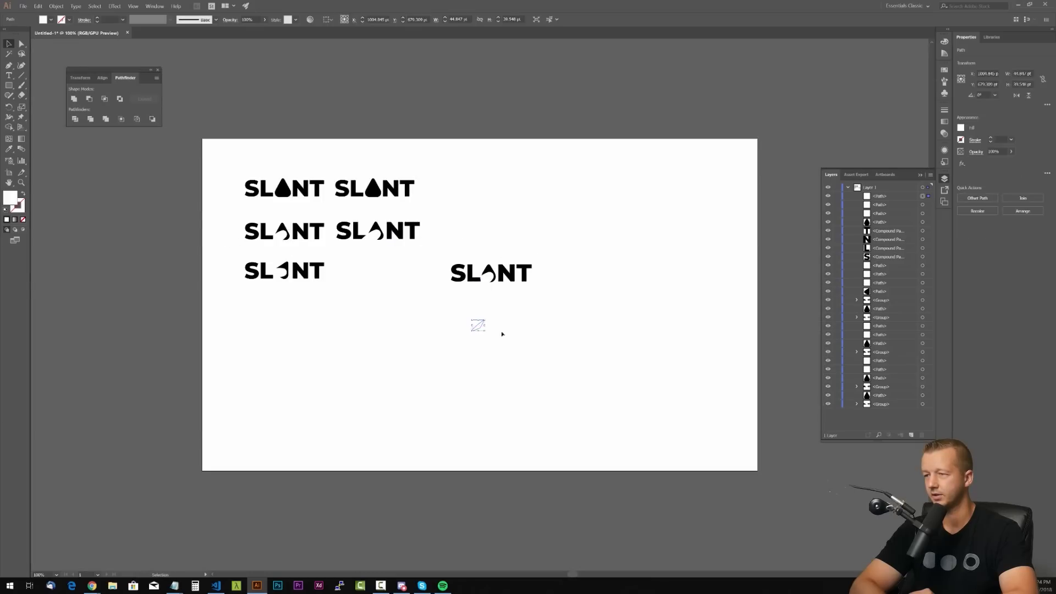
left_click(503, 333)
scroll(484, 279, "up", 4)
scroll(554, 297, "up", 2)
- Copy the symmetrical-A wordmark into the third row beside the rotated-A version, and shear the original's black letters into an italic slant
key("p")
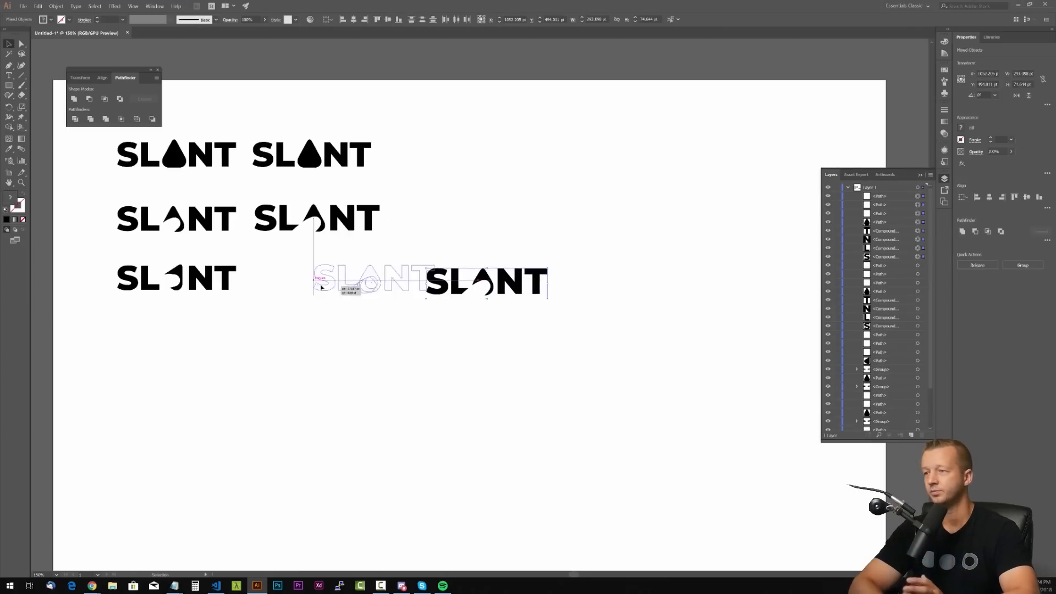
left_click_drag(314, 279, 258, 281)
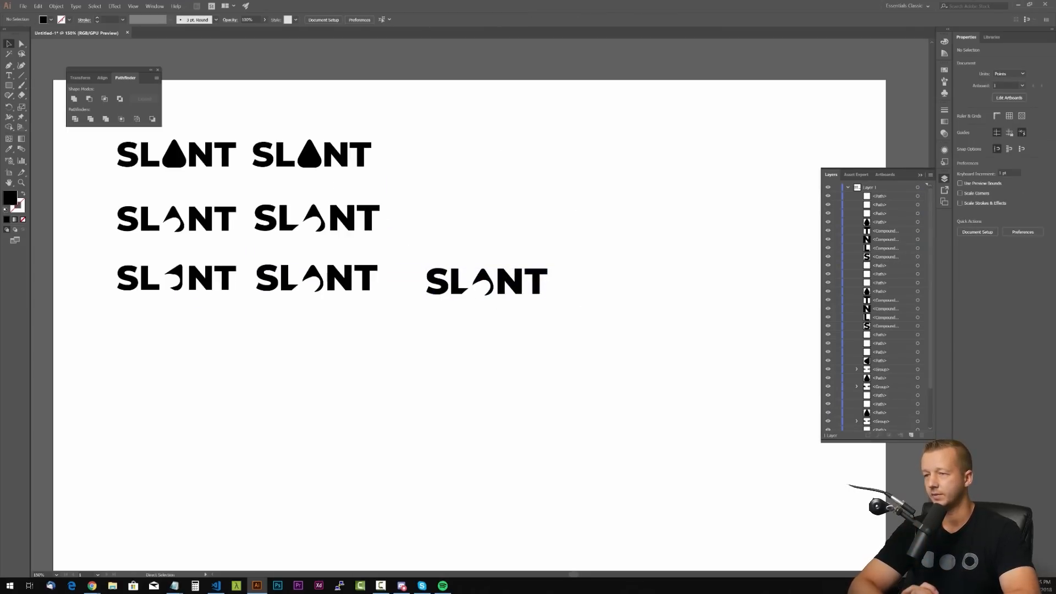
left_click(433, 271)
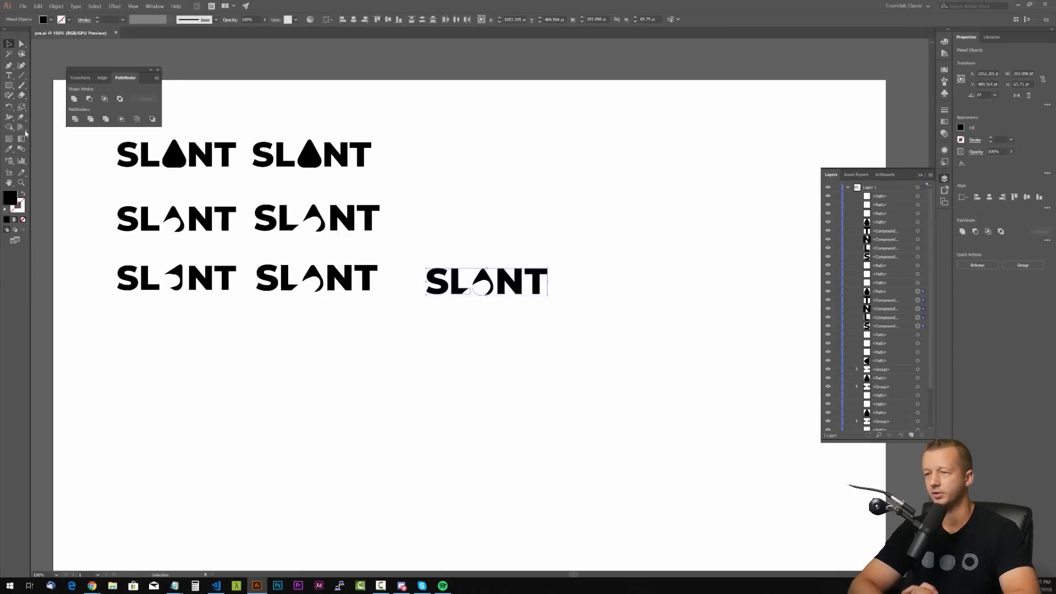
left_click(480, 184)
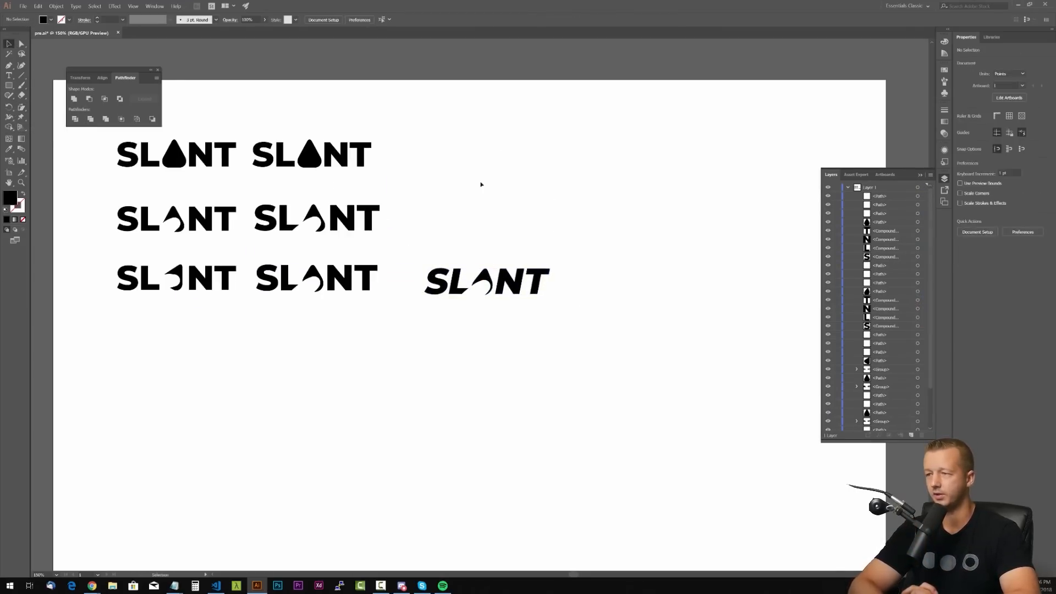
- Place the italic wordmark with its white cutout shapes in the fourth row, below the upright symmetrical-A version
left_click_drag(543, 305, 429, 260)
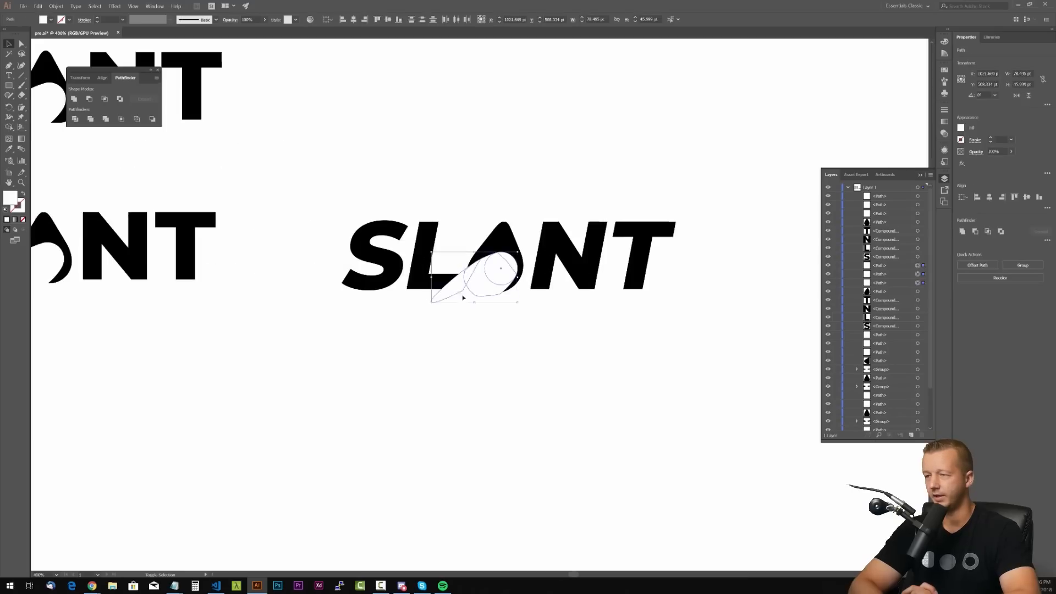
left_click(535, 323)
scroll(534, 308, "down", 3)
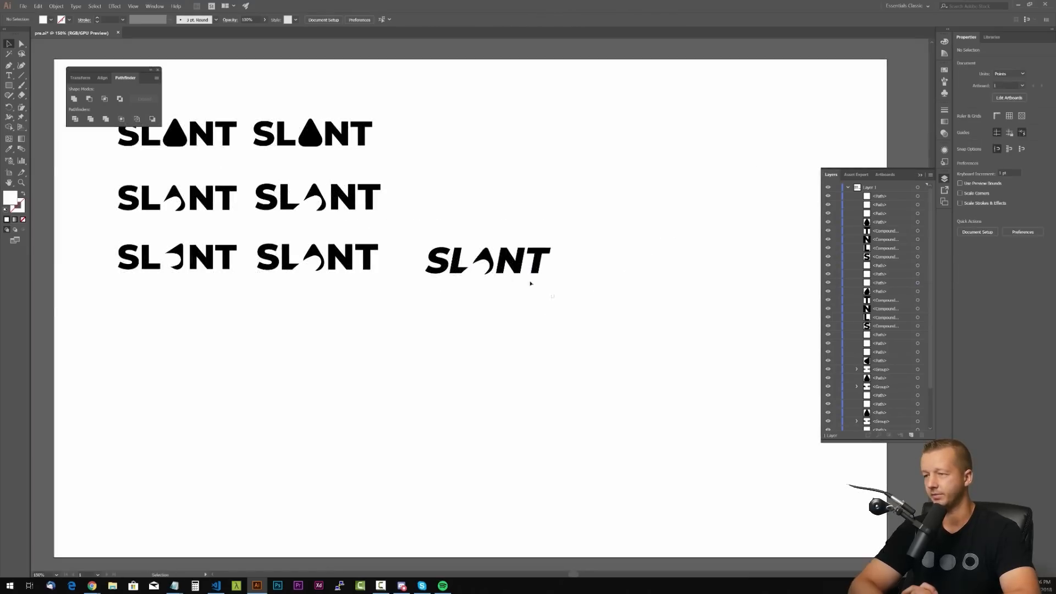
left_click_drag(531, 285, 276, 310)
- Make a fifth-row version of the upright symmetrical-A wordmark with only its S, L, N and T sheared into italics
left_click_drag(388, 282, 270, 242)
left_click(469, 257)
left_click(487, 257, "shift")
left_click_drag(270, 259, 303, 374)
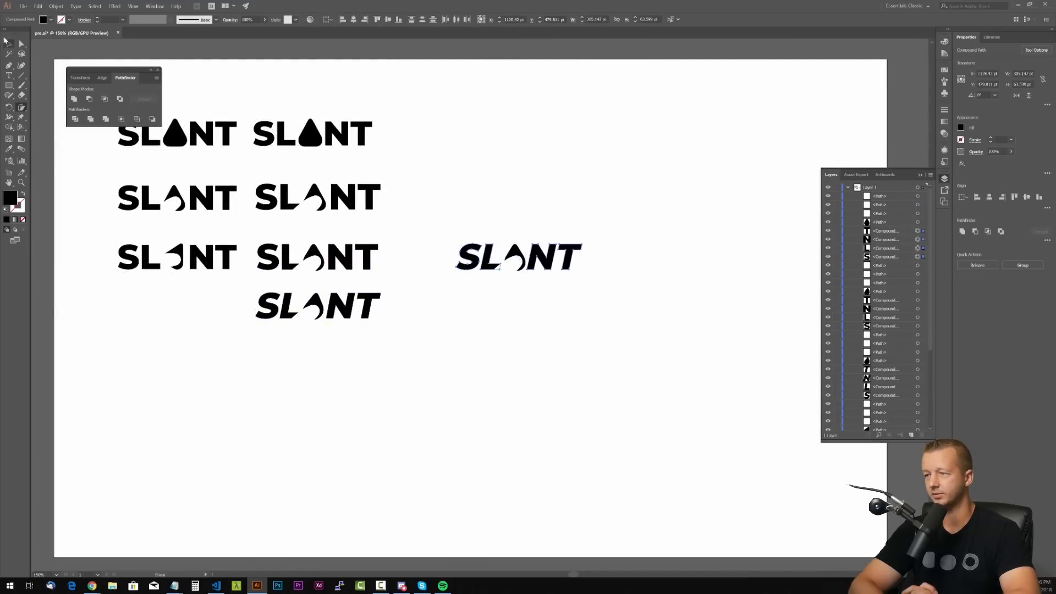
left_click(476, 337)
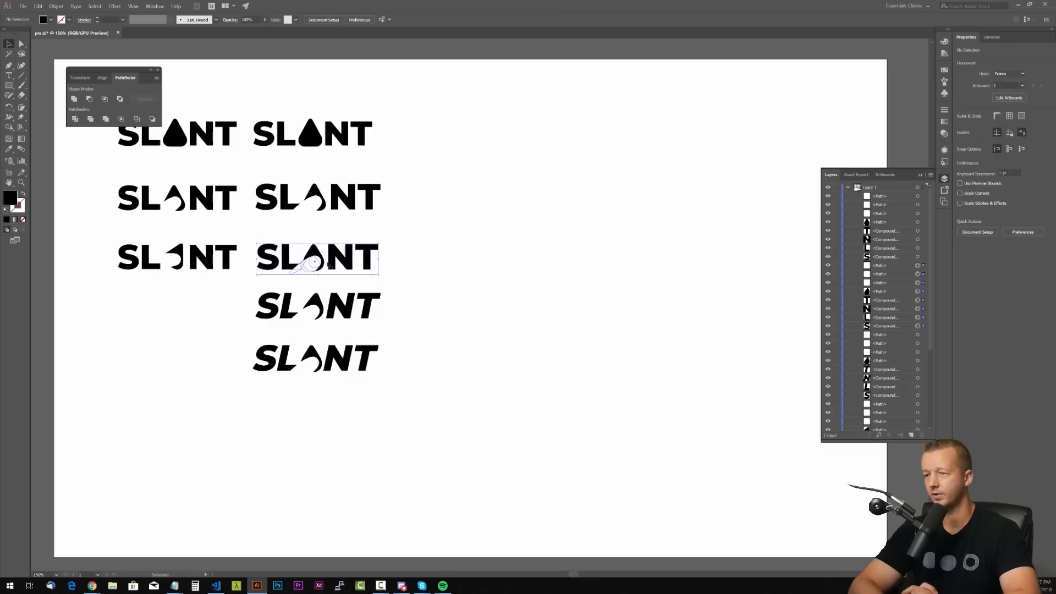
- Copy the third-row symmetrical-A wordmark into the empty area and shear the copy at 177° along the vertical axis
left_click_drag(329, 264, 530, 298)
right_click(535, 295)
mouse_move(566, 359)
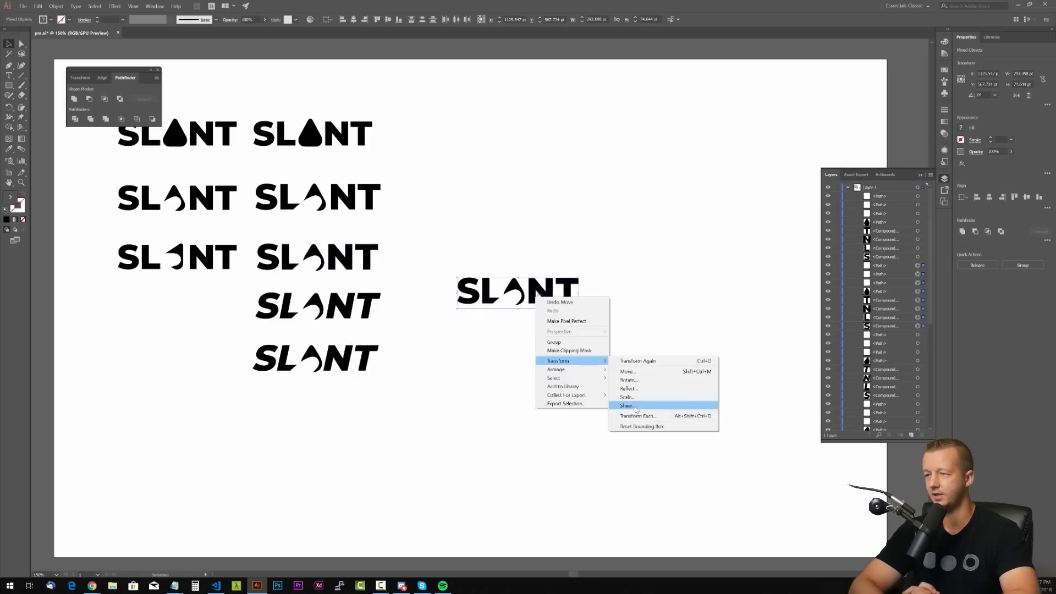
left_click(628, 402)
left_click_drag(298, 402, 298, 396)
left_click_drag(297, 355, 294, 350)
left_click(292, 351)
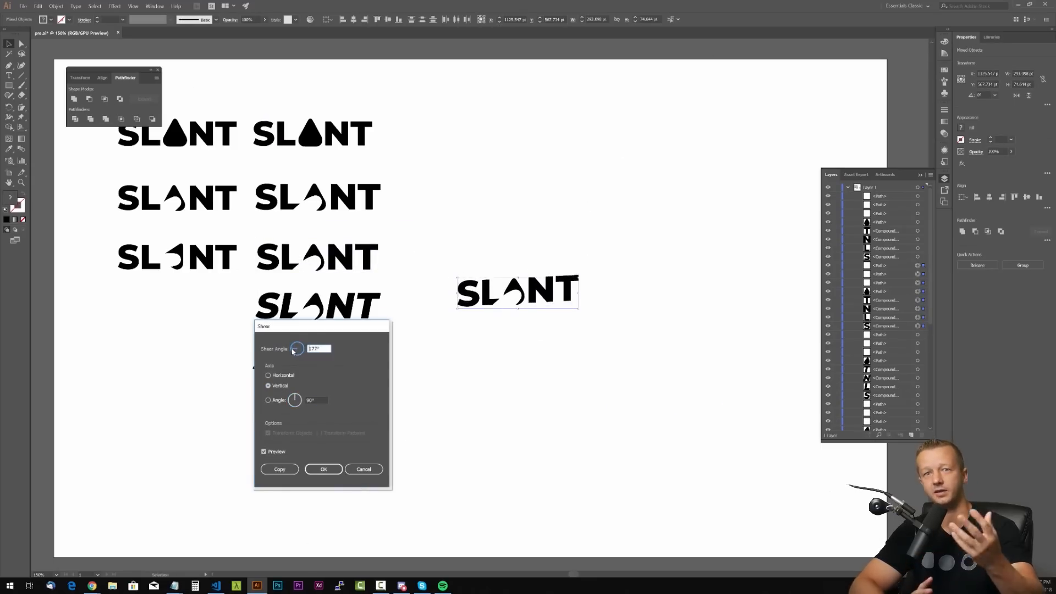
left_click(323, 470)
- Move the vertically sheared wordmark into the sixth row, below the two italic versions
left_click(717, 367)
left_click_drag(635, 352, 557, 284)
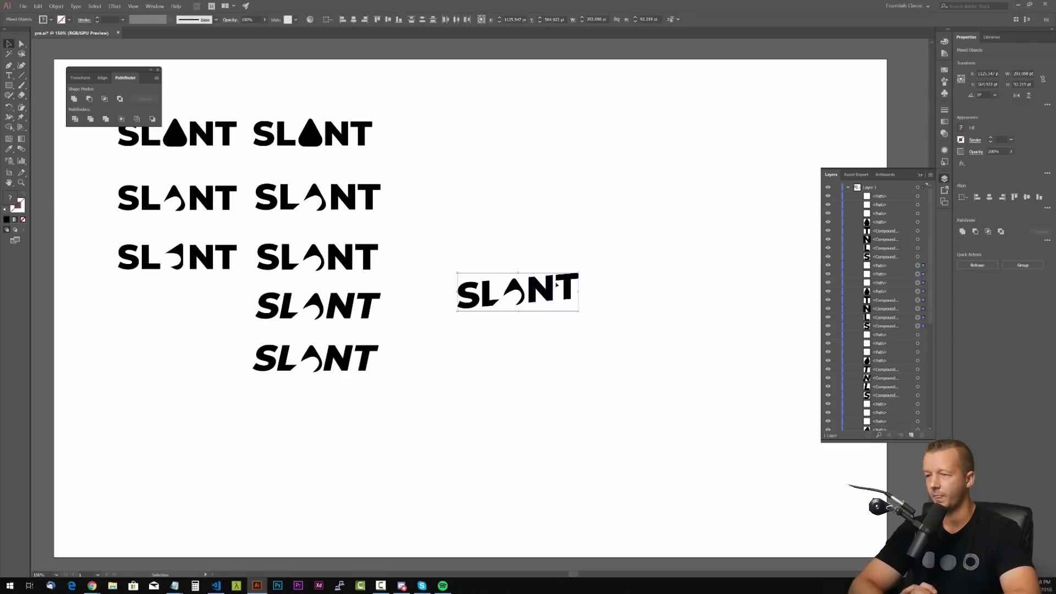
left_click_drag(366, 407, 366, 407)
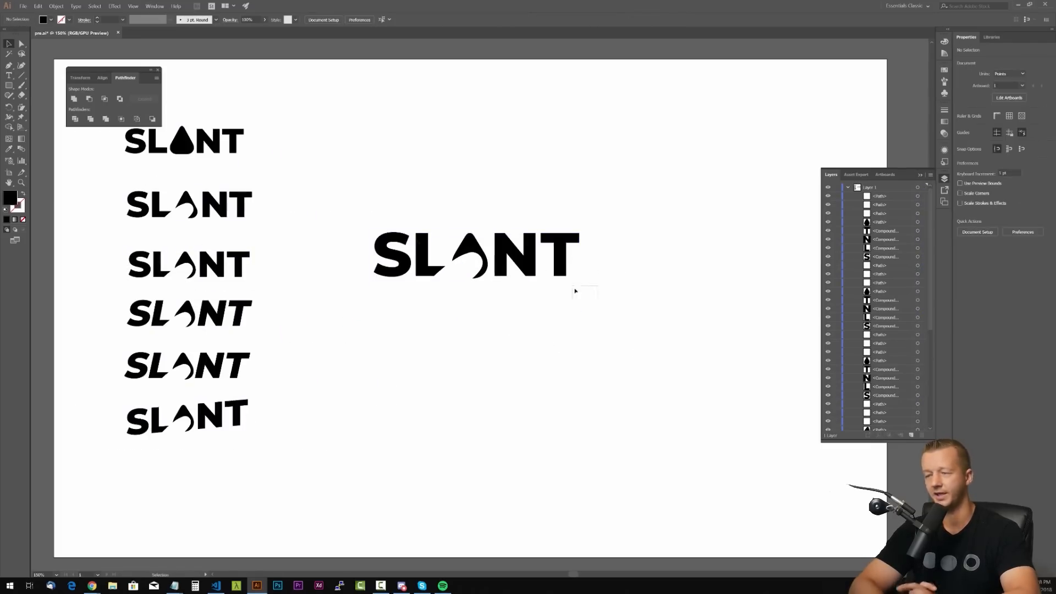
left_click_drag(575, 291, 468, 252)
right_click(465, 250)
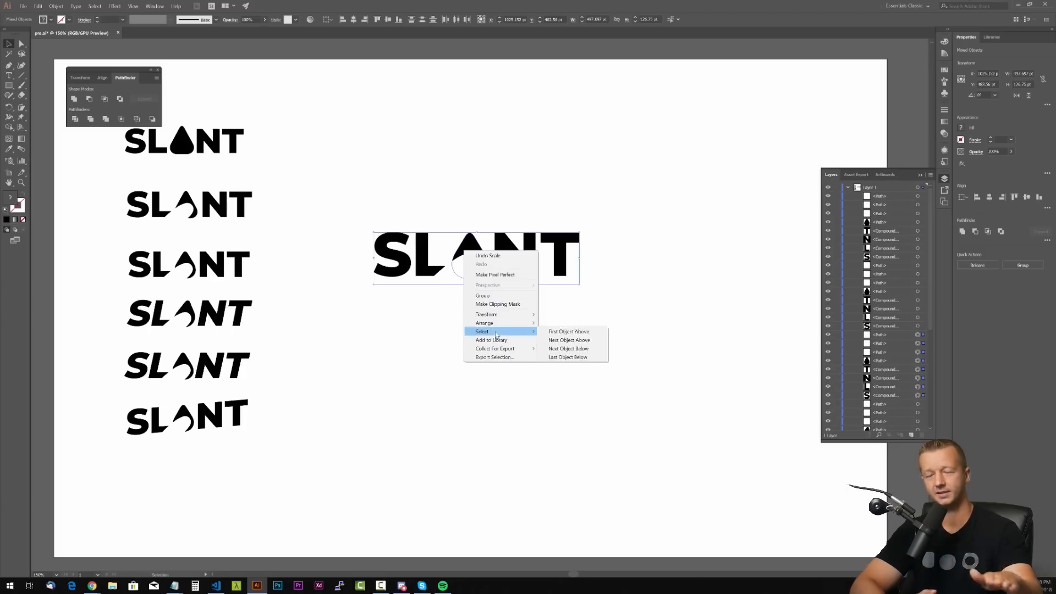
left_click(562, 363)
left_click_drag(294, 351, 294, 352)
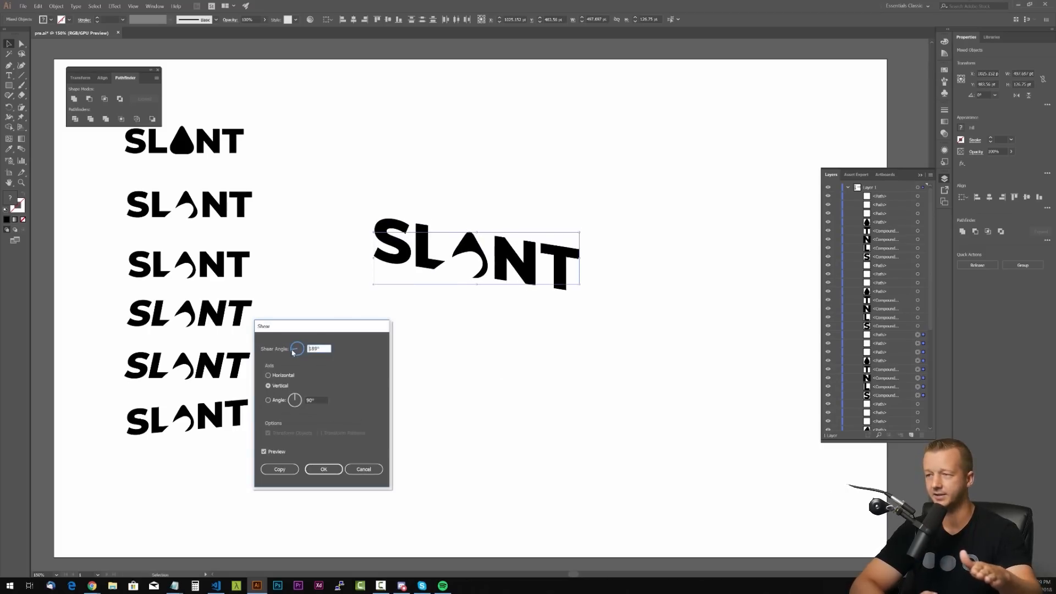
left_click(360, 469)
- Shear only the S, L, N and T of the large centre wordmark along the vertical axis, so they climb towards the T
right_click(420, 243)
mouse_move(457, 298)
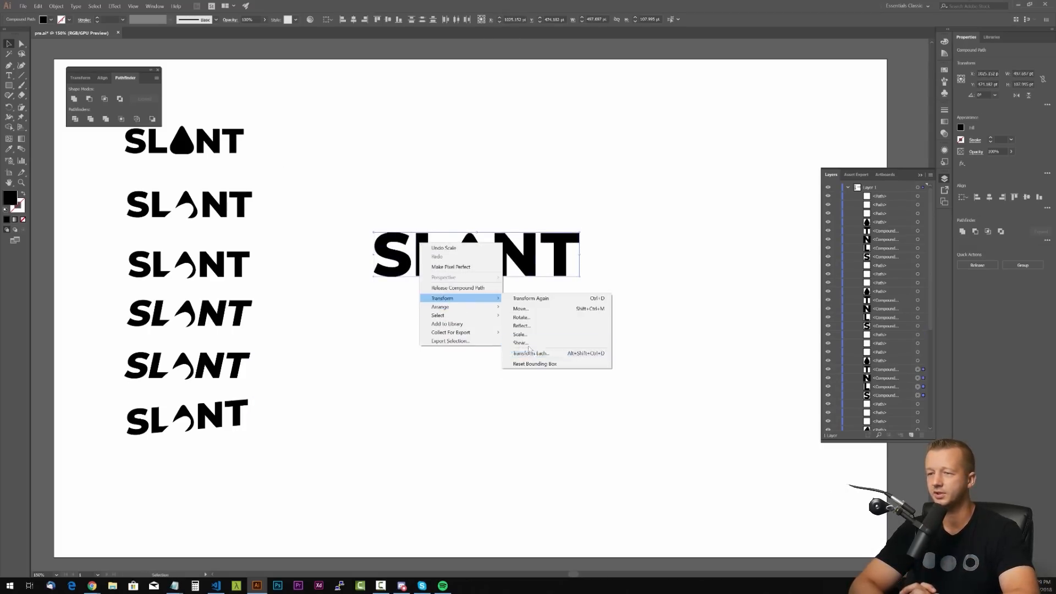
left_click(528, 344)
left_click_drag(294, 349, 293, 351)
left_click(323, 468)
left_click(574, 335)
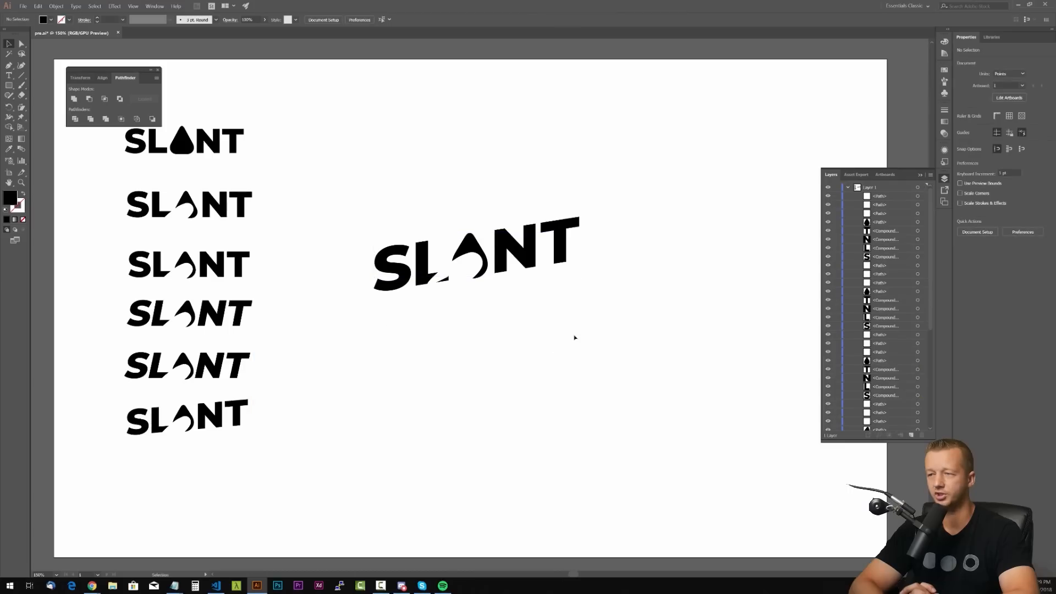
- Reshape the white cutout between the L and the A by moving its anchor points to suit the sheared letters
scroll(460, 295, "up", 4)
key("a")
left_click(502, 300)
left_click_drag(503, 299, 514, 324)
scroll(492, 220, "down", 3)
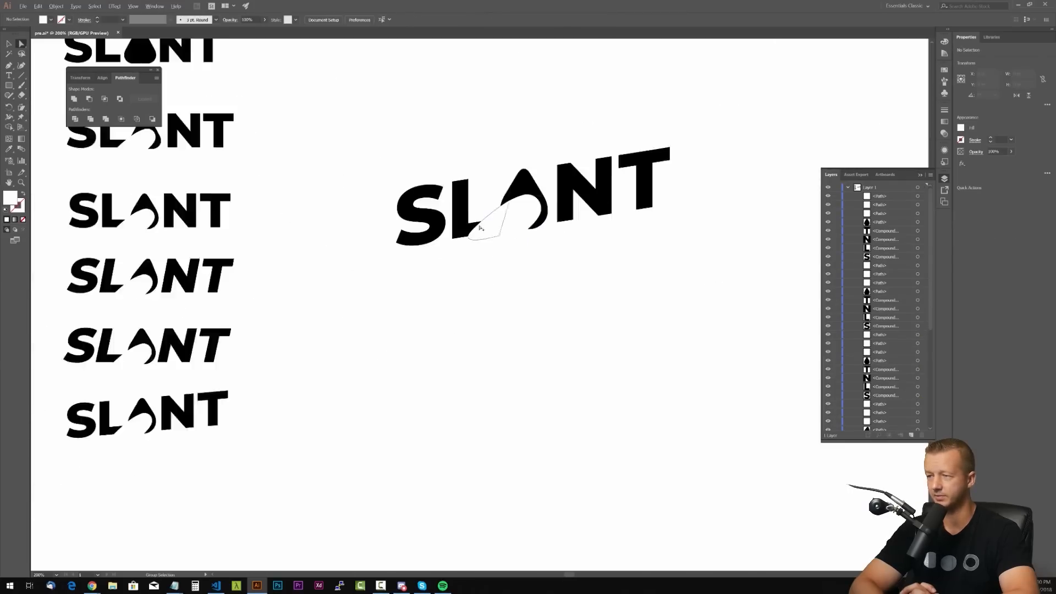
scroll(479, 230, "up", 2)
left_click(462, 235)
left_click_drag(465, 253, 453, 246)
scroll(477, 306, "down", 4)
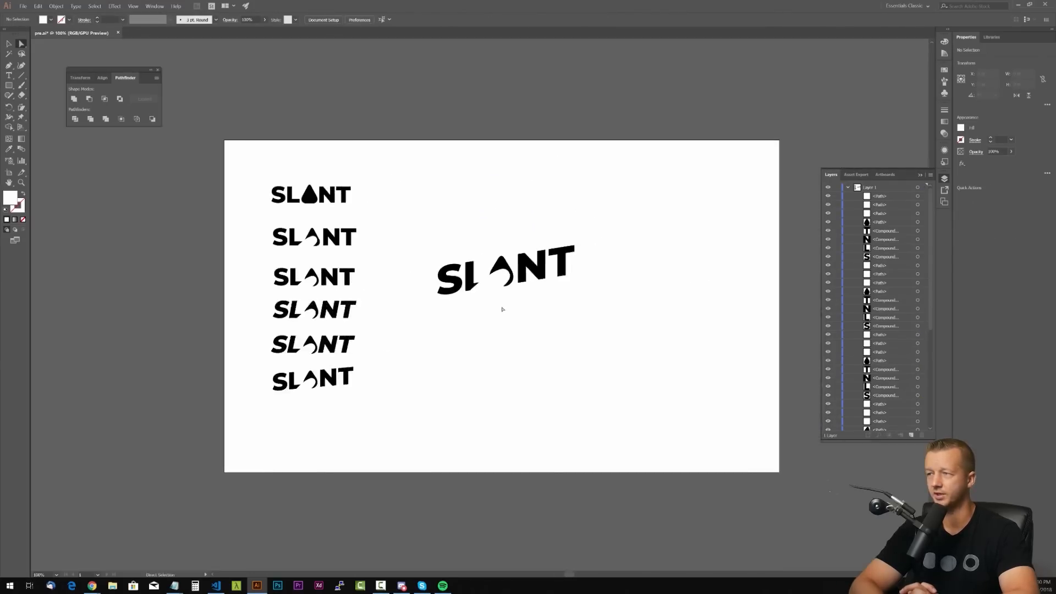
- Rotate the A together with its white cutout shapes slightly to match the sheared letters
scroll(487, 308, "up", 3)
left_click(469, 246)
left_click(509, 235, "shift")
left_click(534, 210, "shift")
left_click_drag(566, 270, 567, 268)
left_click(583, 308)
scroll(583, 312, "down", 4)
scroll(565, 305, "up", 1)
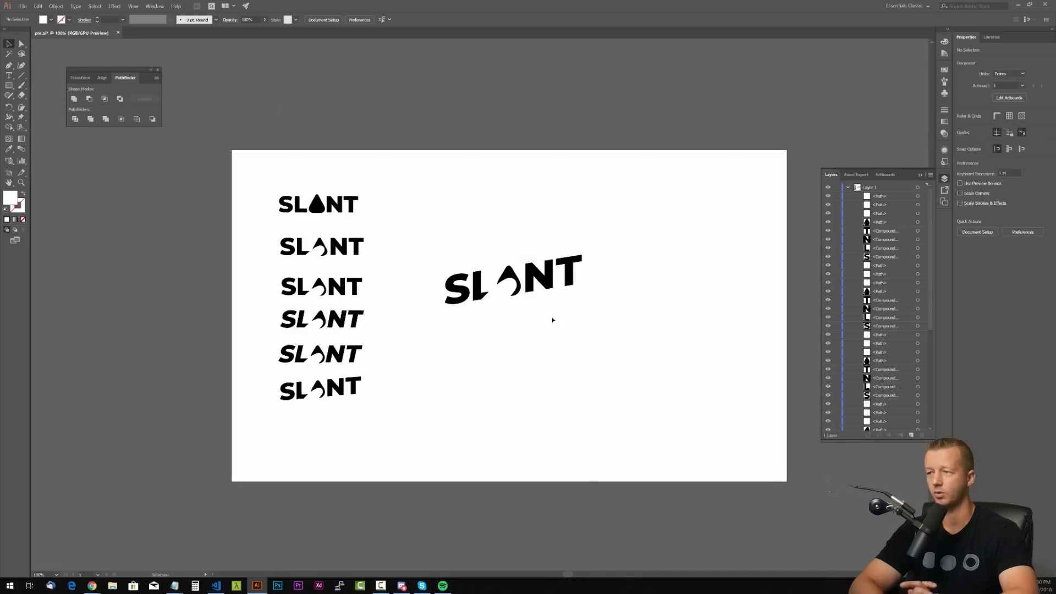
- Place an enlarged copy of the fourth-row italic wordmark in the empty area and move the large sheared wordmark above it
left_click_drag(554, 320, 545, 306)
left_click_drag(365, 318, 268, 297)
left_click_drag(342, 304, 575, 325)
left_click_drag(589, 335, 619, 393)
left_click_drag(597, 302, 424, 228)
left_click_drag(561, 263, 636, 235)
left_click(736, 283)
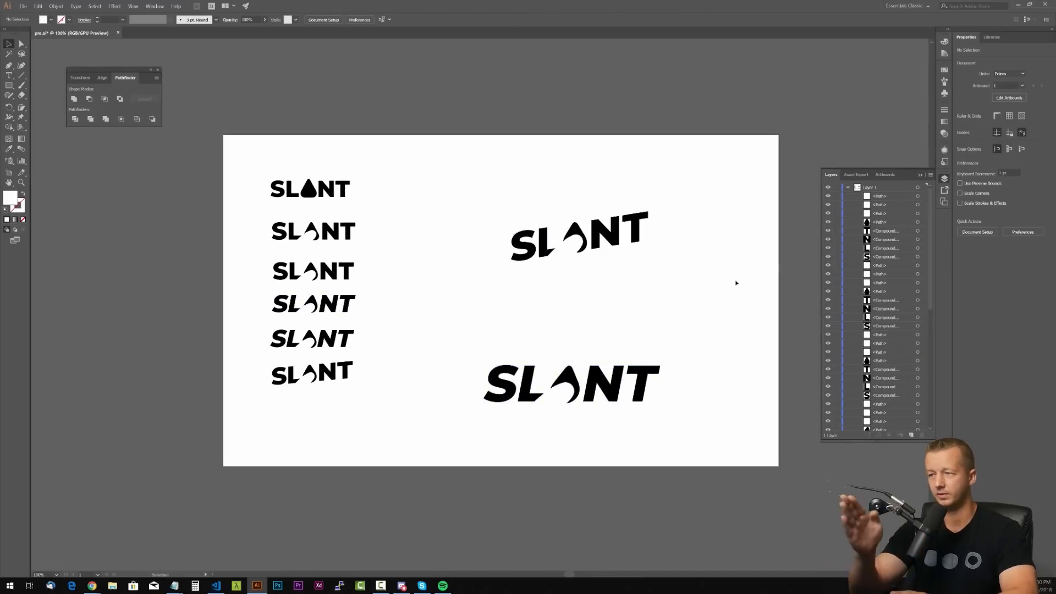
- Enlarge the vertically sheared wordmark above the large italic one
left_click_drag(671, 287, 498, 206)
left_click(686, 264)
left_click_drag(648, 262, 459, 212)
left_click_drag(700, 281, 685, 274)
left_click(692, 312)
- Draw a new artboard below the first and copy the large vertically sheared wordmark onto it
left_click_drag(468, 330, 458, 49)
key("shift+o")
left_click_drag(215, 150, 769, 479)
key("v")
left_click_drag(495, 138, 509, 328)
left_click_drag(716, 149, 465, 53)
left_click_drag(585, 82, 507, 495)
scroll(598, 310, "down", 5)
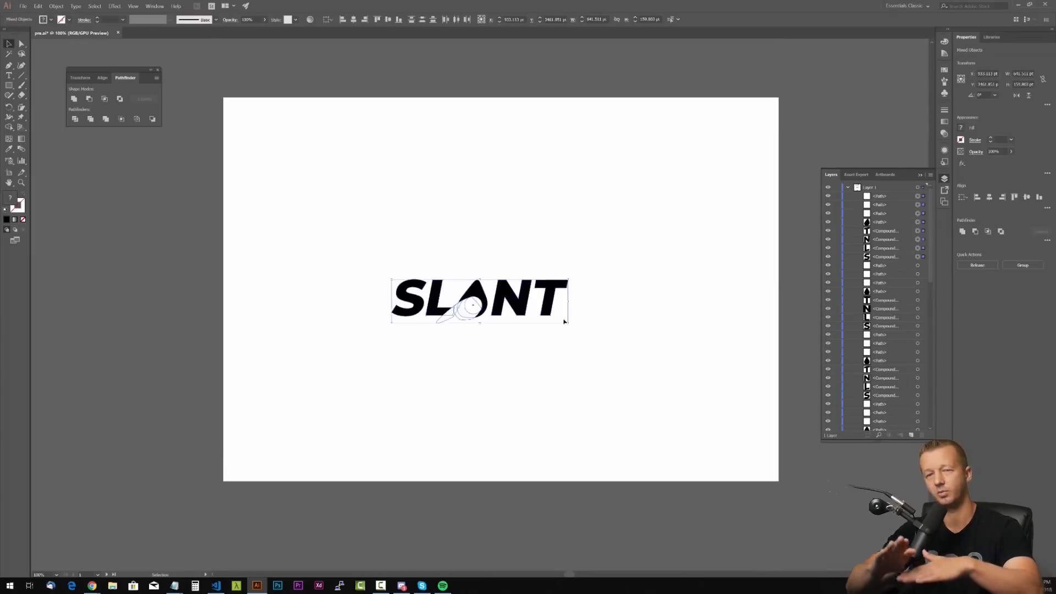
- Enlarge the italic wordmark on the third artboard and centre it there
left_click_drag(569, 323, 592, 329)
left_click_drag(506, 299, 528, 293)
left_click(615, 330)
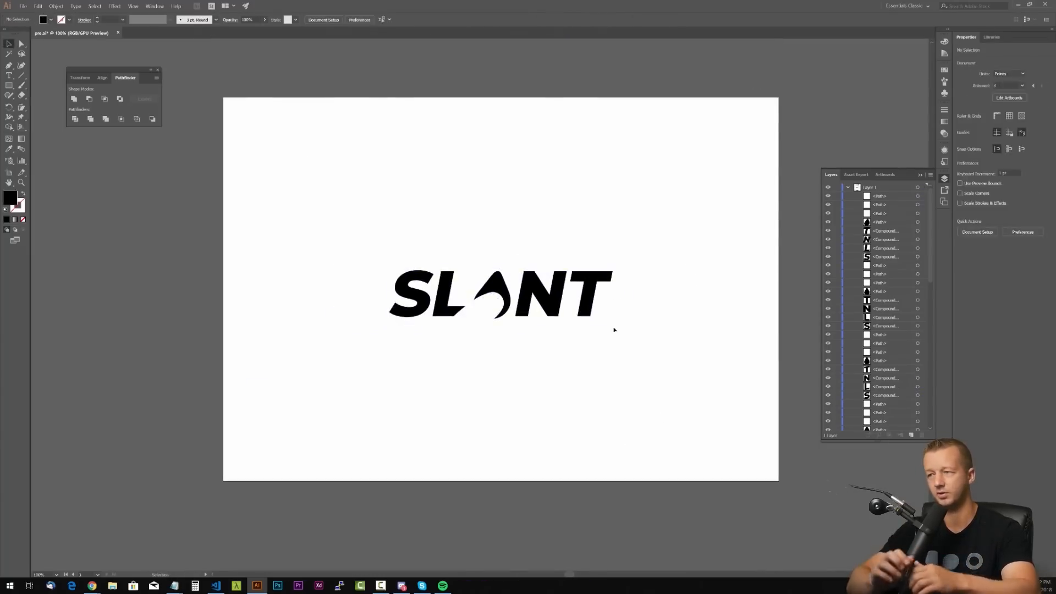
- Unite the white cutout shapes around the A of the third artboard's italic wordmark into a single shape
left_click_drag(616, 60, 625, 411)
scroll(460, 323, "down", 5)
scroll(460, 323, "up", 2)
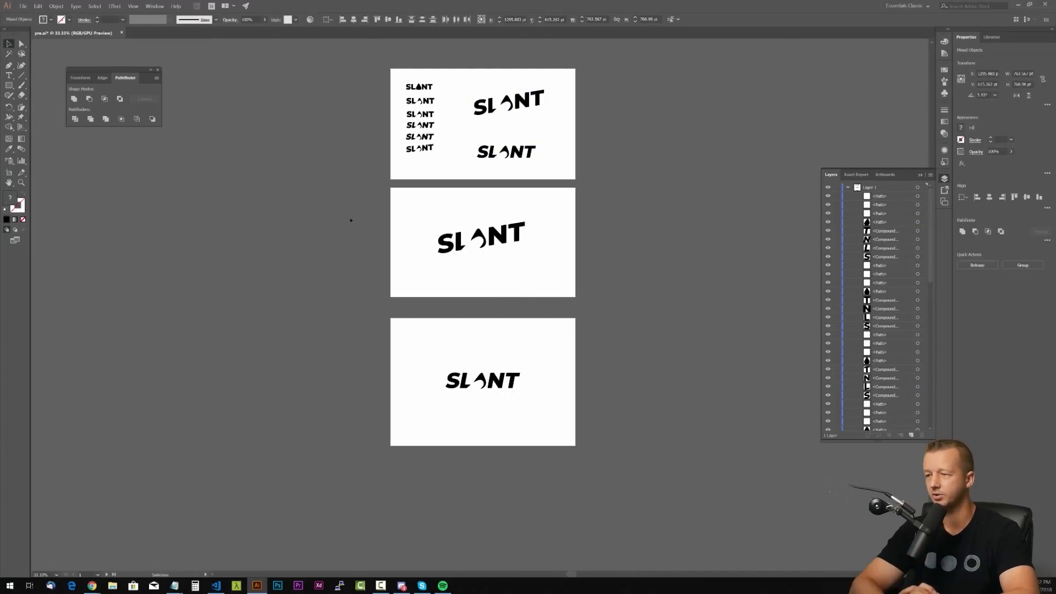
scroll(488, 408, "up", 4)
left_click_drag(623, 361, 600, 361)
left_click_drag(408, 185, 451, 205)
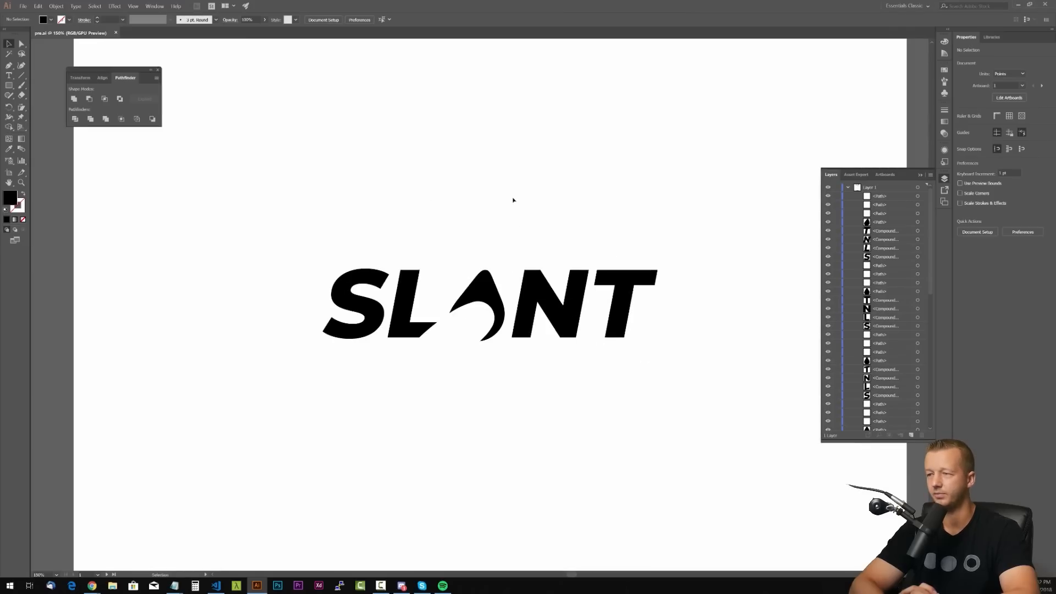
left_click(476, 322)
left_click(463, 333, "shift")
left_click(431, 337, "shift")
left_click(73, 99)
left_click(443, 246)
scroll(450, 280, "down", 1)
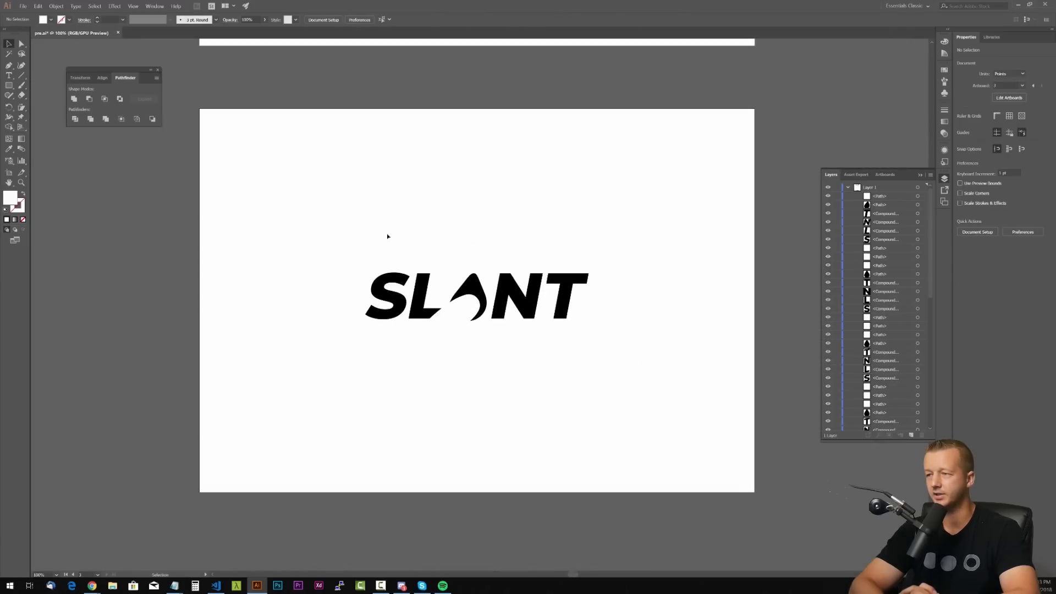
- Switch to Chrome and open fonts.google.com
left_click(92, 586)
left_click(290, 552)
left_click(233, 20)
type("fonts.google.com")
key("Return")
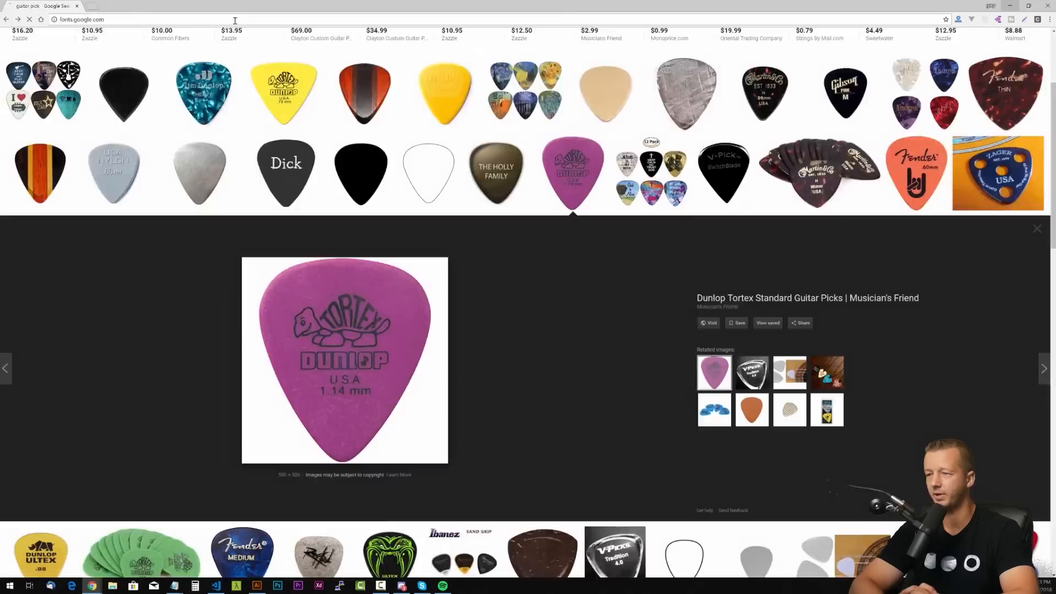
- Preview the word SLANT in all Google Fonts families and enlarge the page view
triple_click(227, 144)
type("SLANT")
left_click(245, 207)
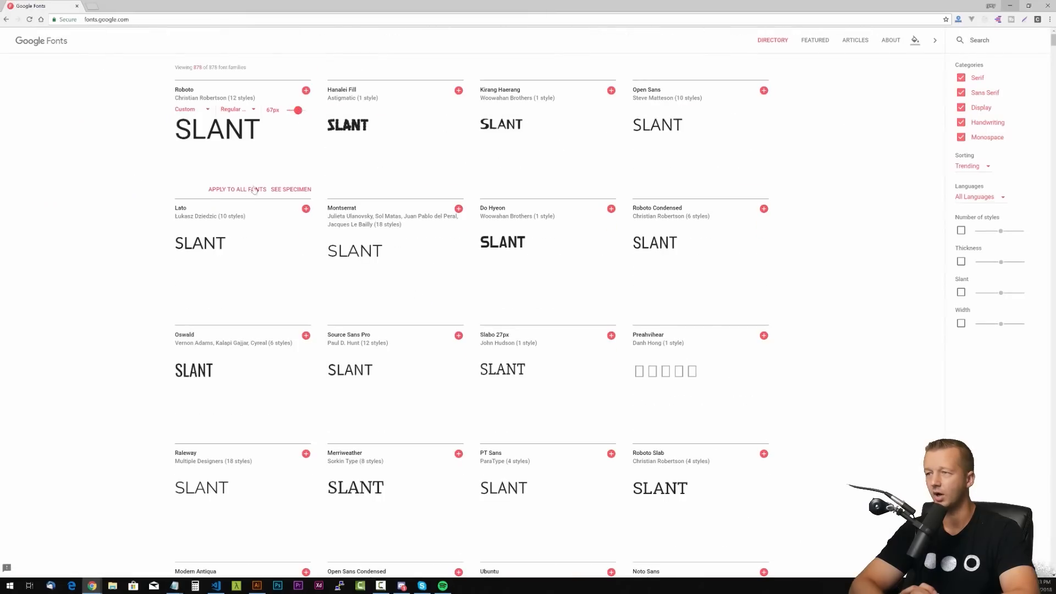
left_click(254, 190)
key("ctrl+plus")
key("ctrl+plus")
- Try the thickness filter, then keep only a narrow width filter and browse the matching font families
left_click_drag(989, 320, 1007, 323)
left_click_drag(989, 398, 963, 399)
left_click_drag(1002, 321, 972, 323)
left_click(939, 319)
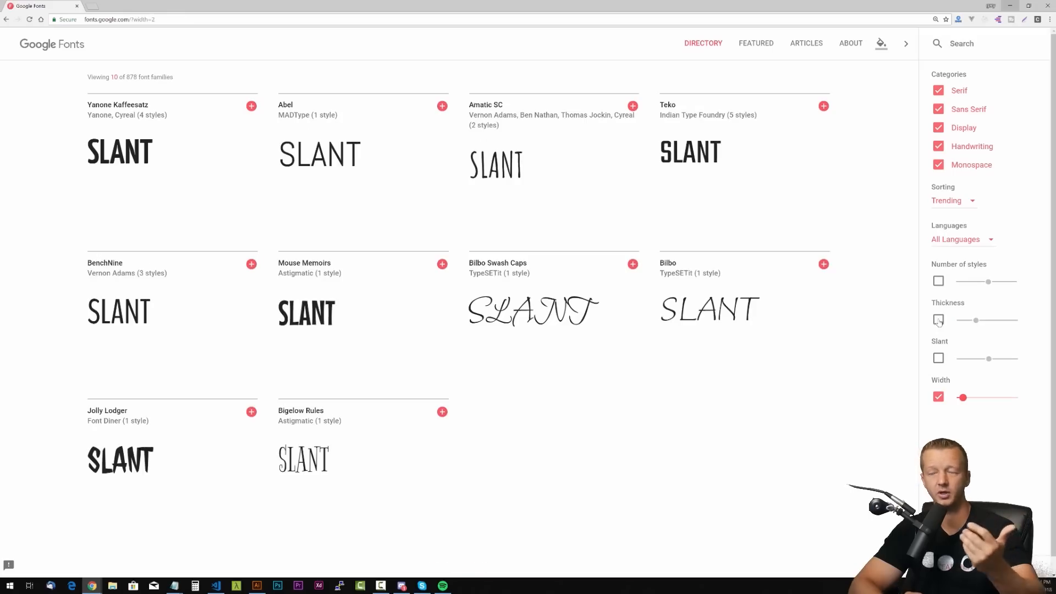
left_click_drag(962, 398, 970, 398)
scroll(891, 312, "down", 5)
- Open dafont.com and browse its Basic > Sans serif fonts
left_click(467, 19)
type("dafont.com")
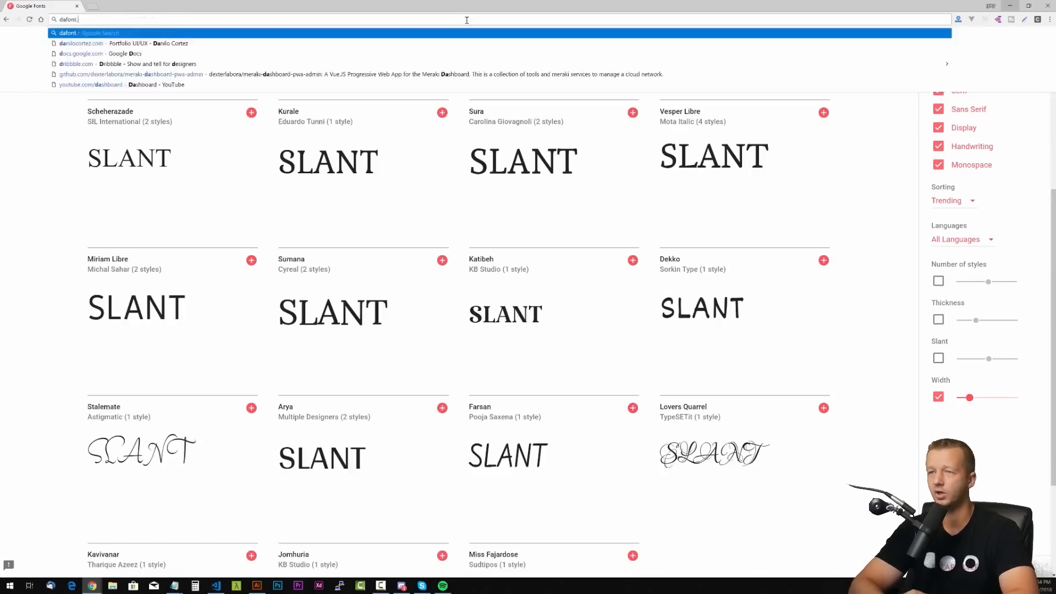
key("Return")
left_click(566, 128)
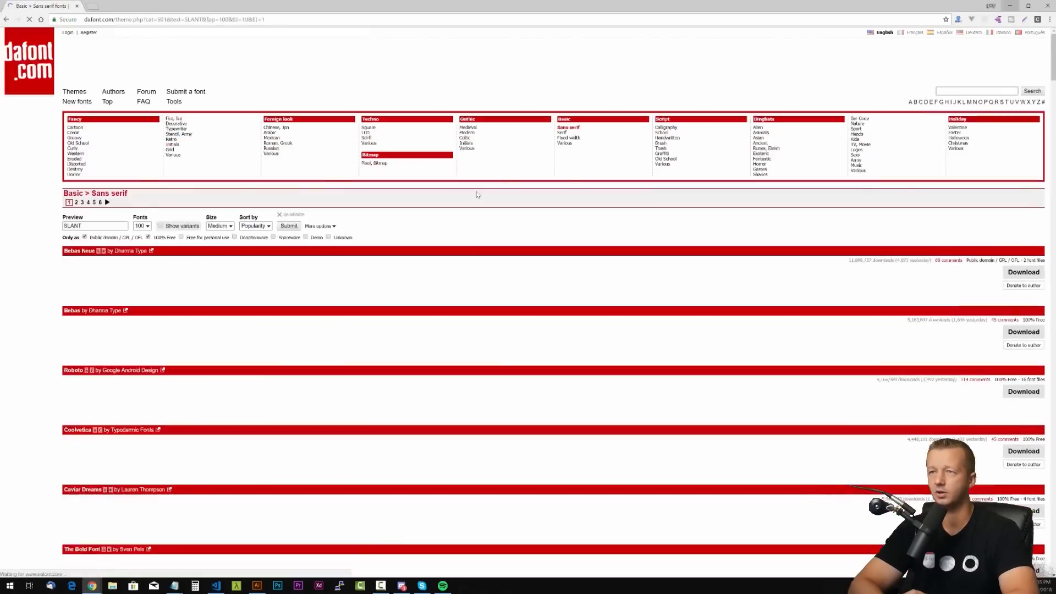
scroll(483, 204, "down", 10)
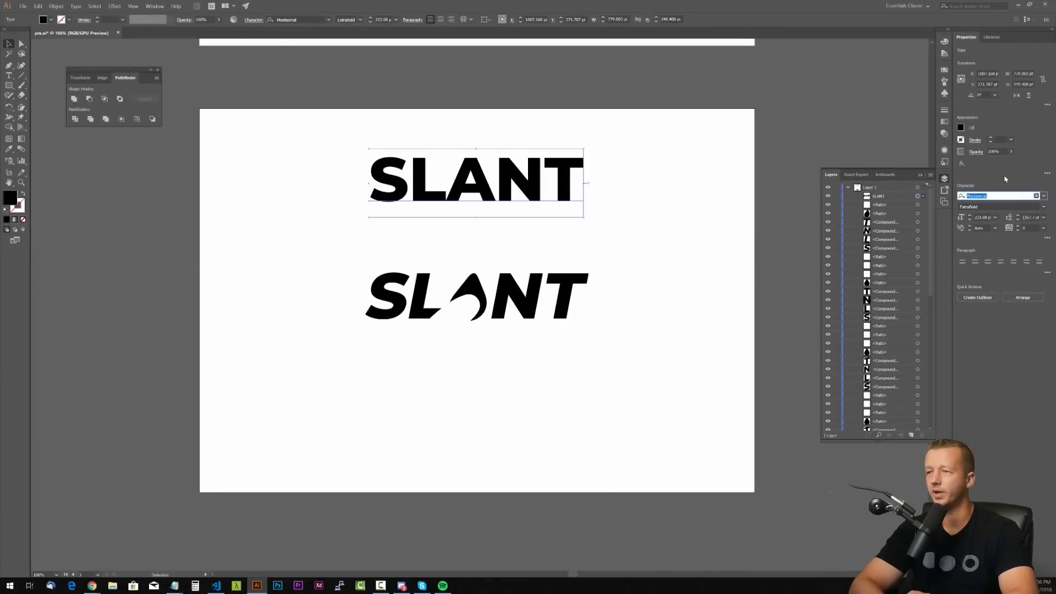
- Back in Illustrator, open Adobe Typekit from the SLANT text's font list and preview its families with the word SLANT
type("slant")
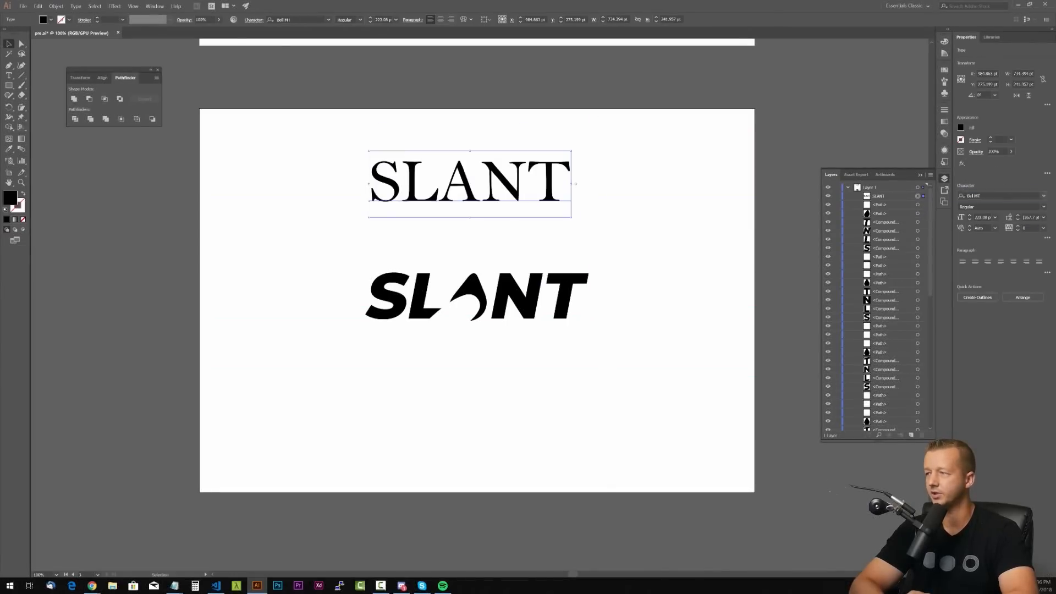
left_click(1019, 208)
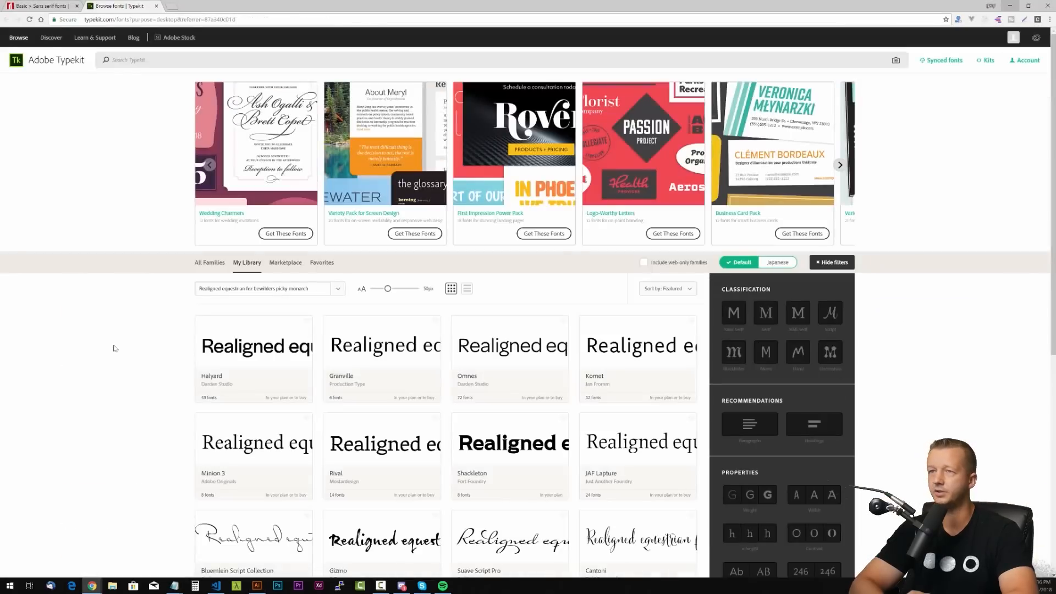
scroll(287, 235, "down", 3)
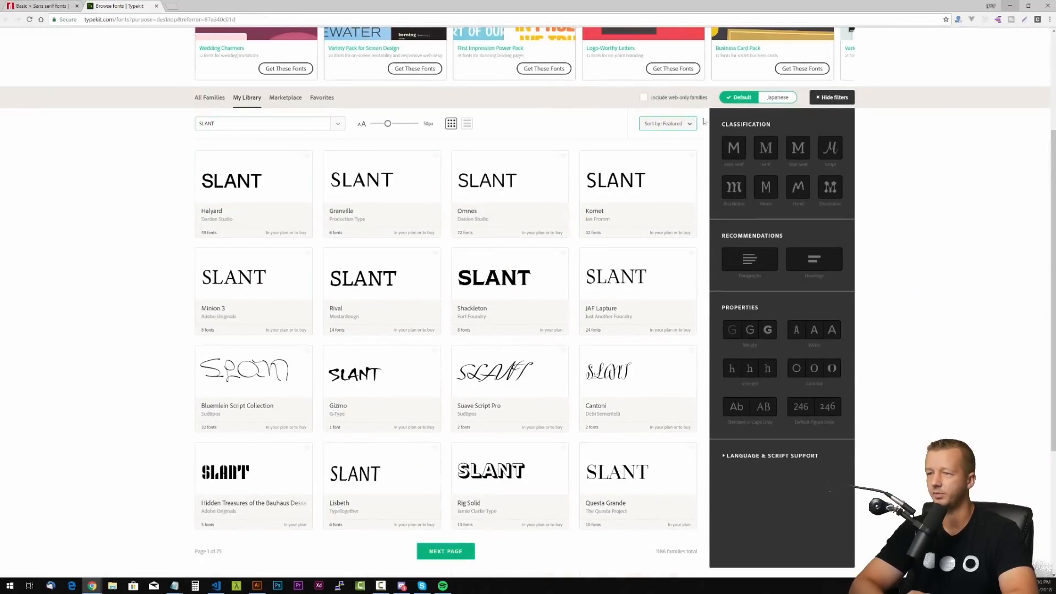
- Filter the Typekit families to sans serif fonts with a narrow width and a heavy weight
left_click(734, 147)
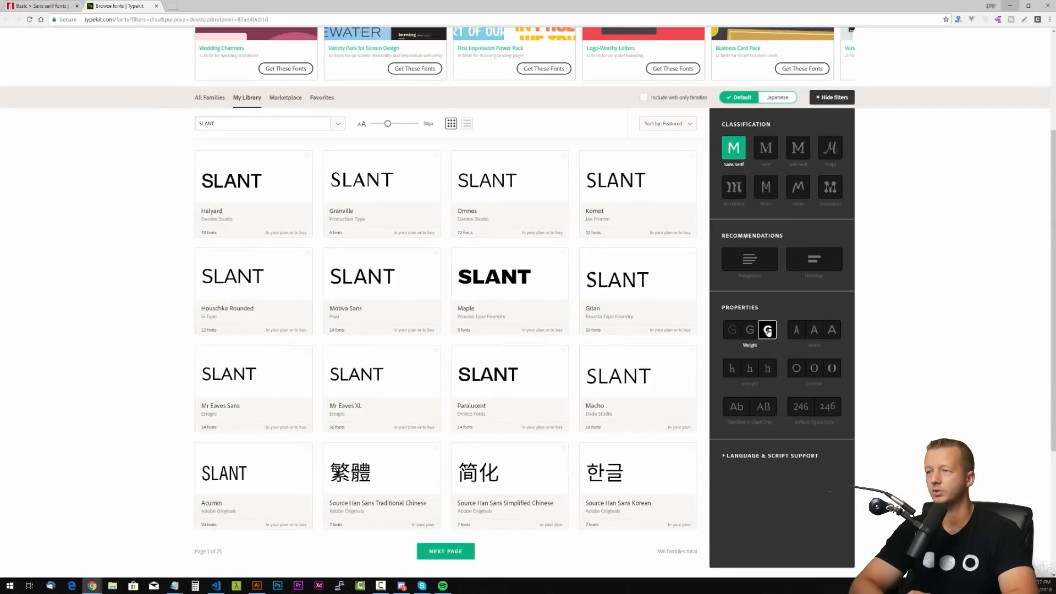
left_click(797, 330)
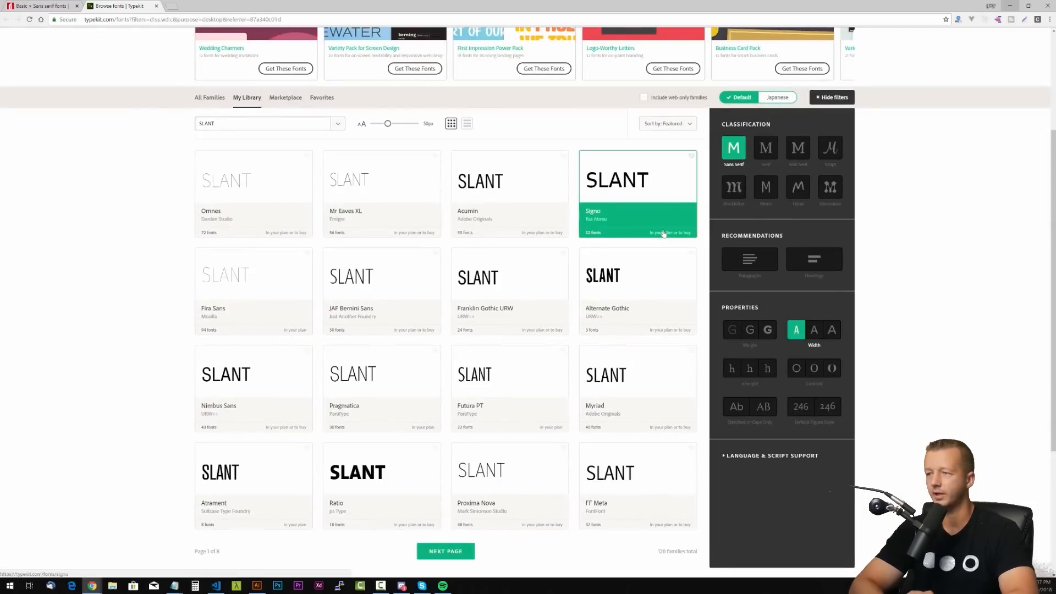
left_click(768, 330)
scroll(132, 245, "down", 4)
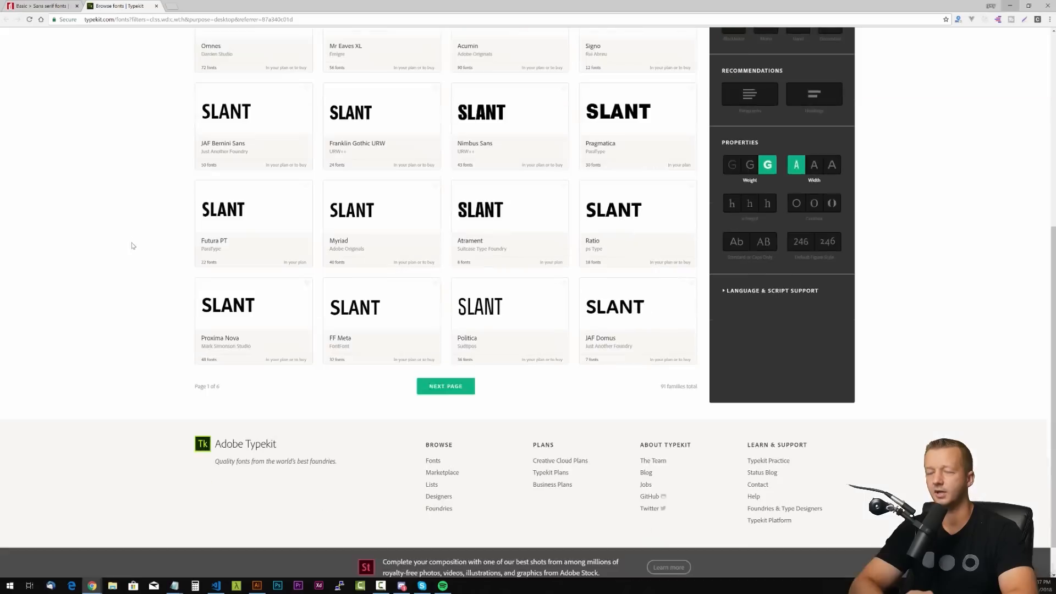
scroll(578, 359, "up", 2)
- Page through the filtered families to Dharma Gothic, open it and sync Dharma Gothic C Bold
left_click(446, 468)
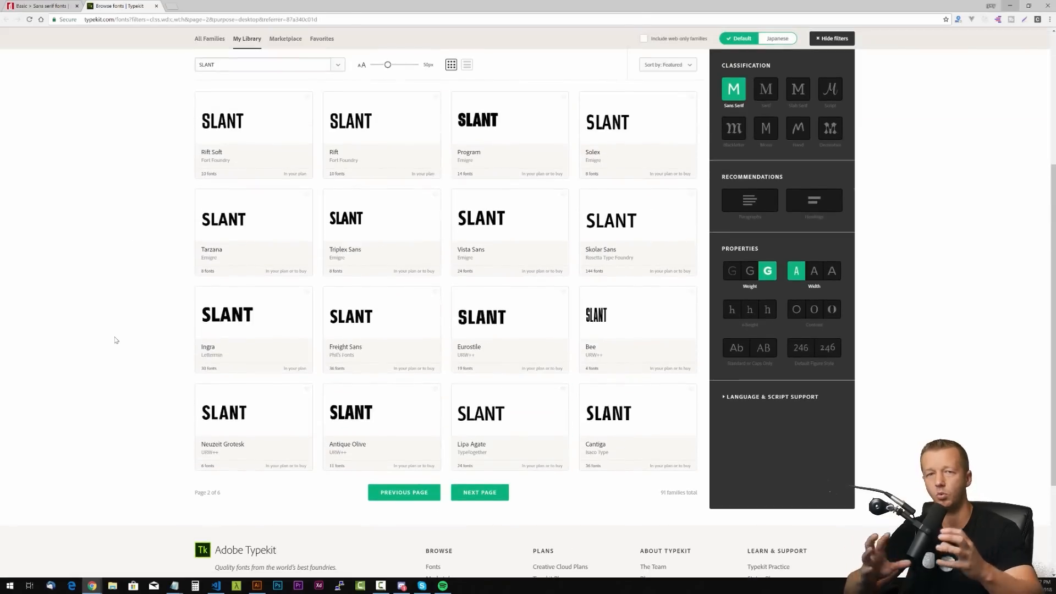
left_click(480, 492)
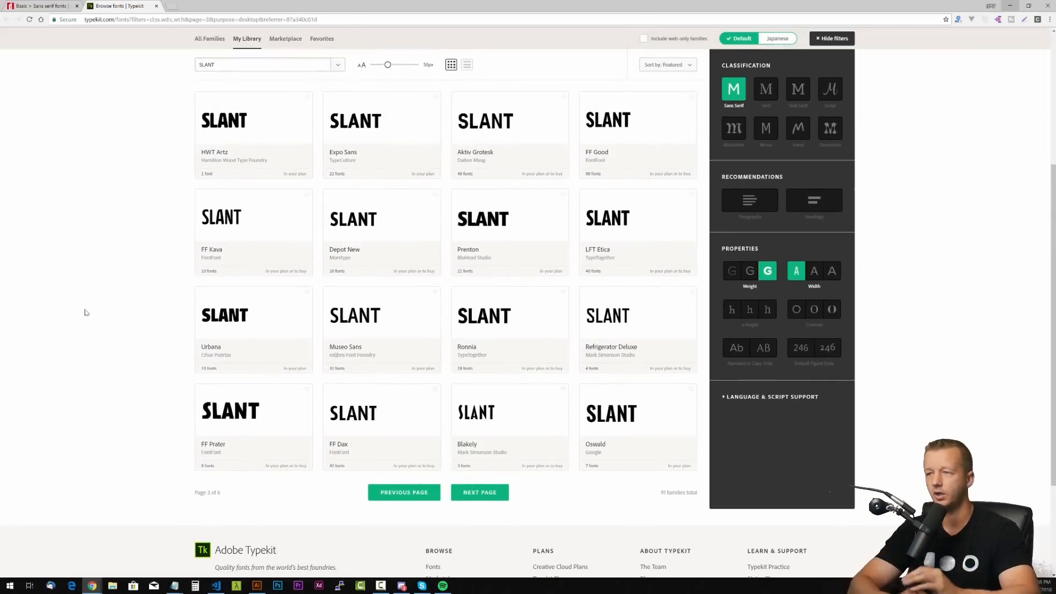
left_click(494, 496)
left_click(487, 494)
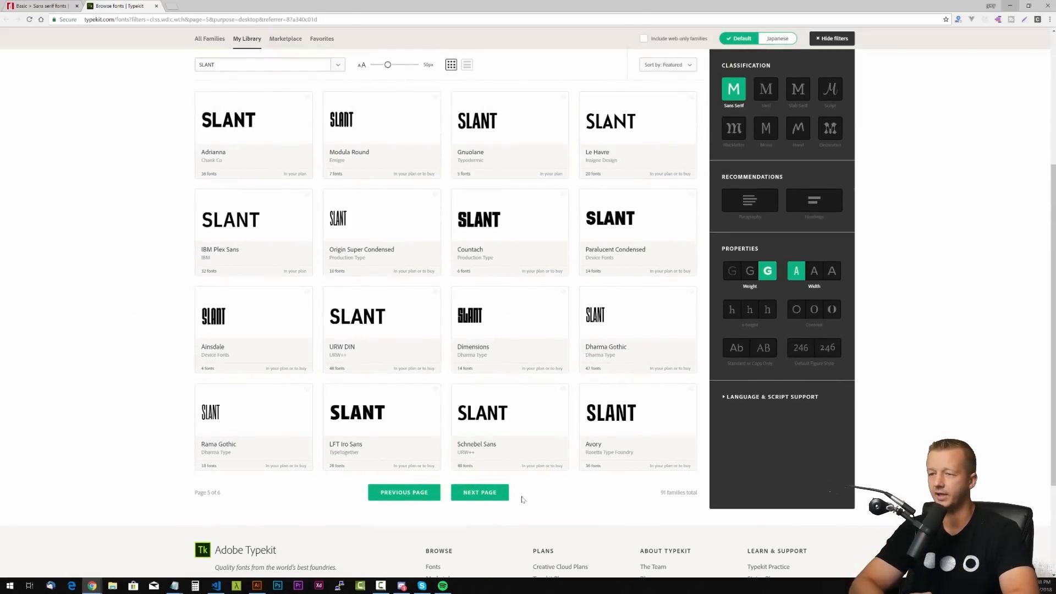
left_click(655, 314)
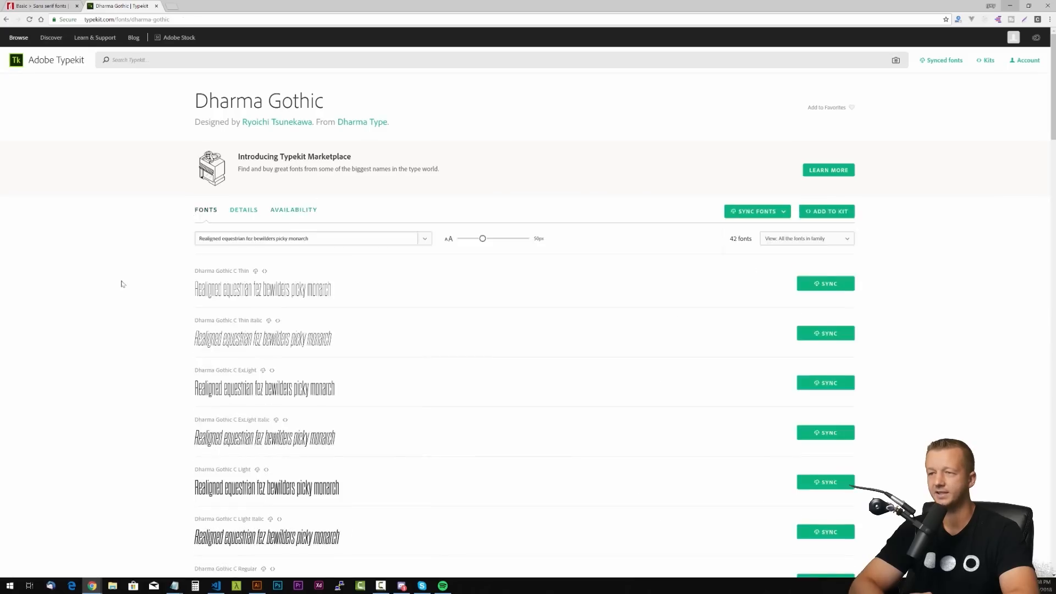
scroll(122, 284, "down", 10)
left_click(825, 309)
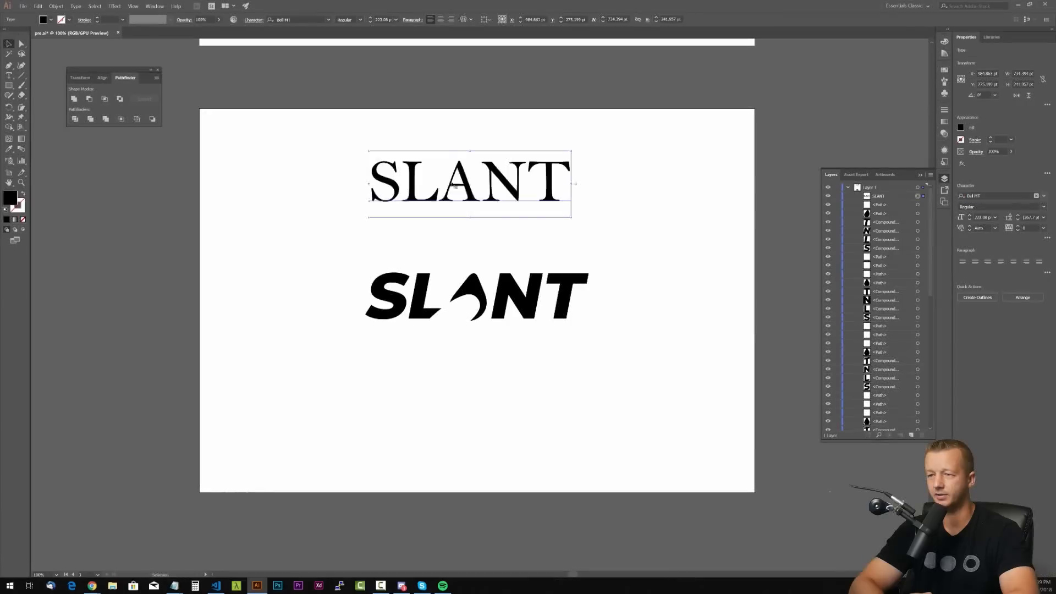
- Switch to Illustrator, set the SLANT text in Dharma Gothic C Bold and enlarge it
type("DHA")
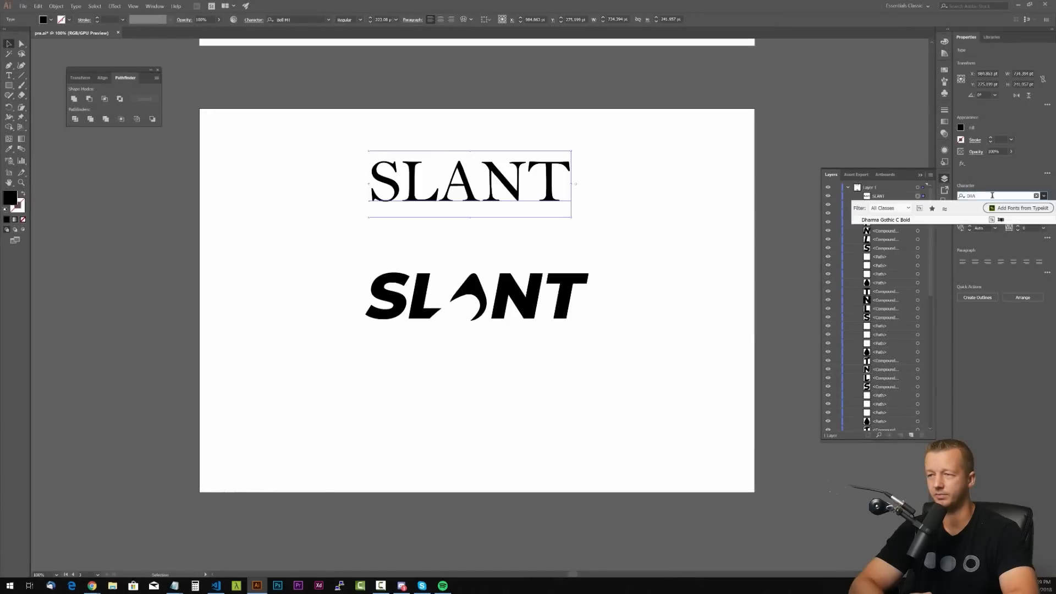
left_click(886, 219)
left_click_drag(426, 217, 468, 227)
- Replace the A in the Dharma Gothic text with a gap and bring the italic wordmark's A with its cutout up to it
double_click(340, 400)
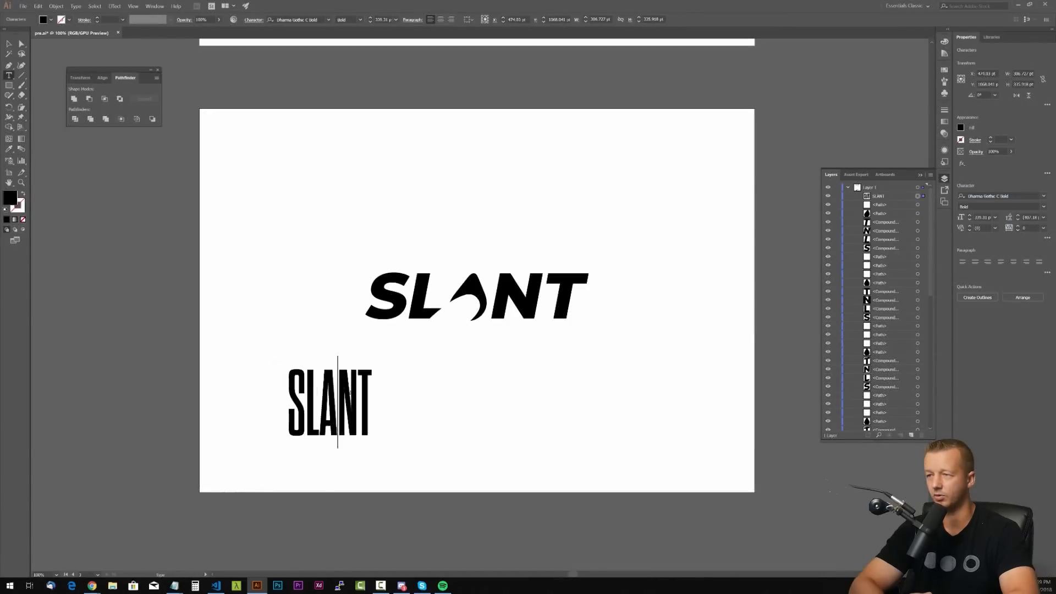
key("BackSpace")
left_click(473, 290, "shift")
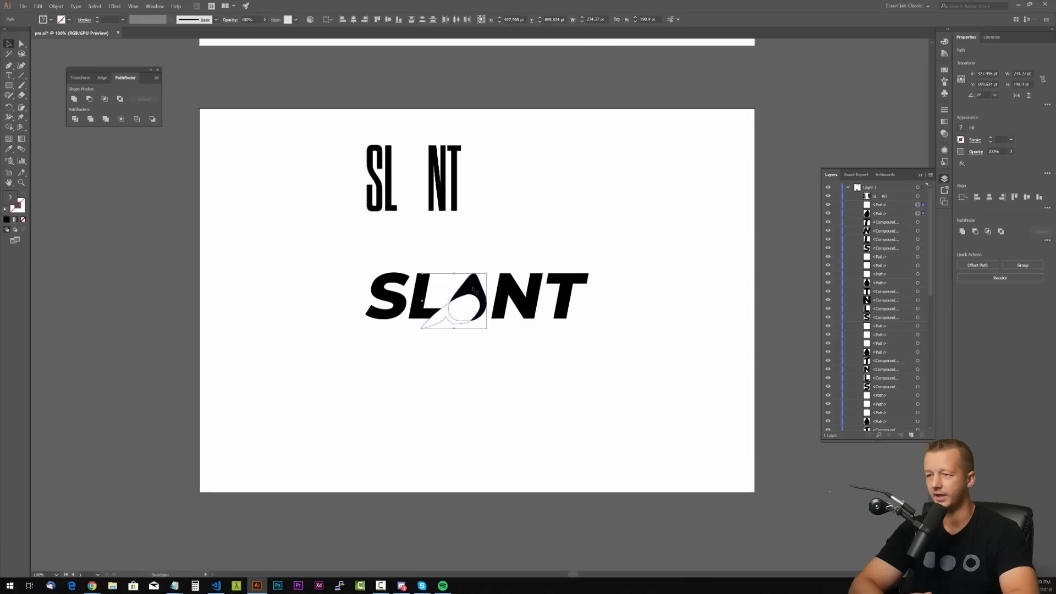
left_click_drag(473, 289, 472, 161)
key("t")
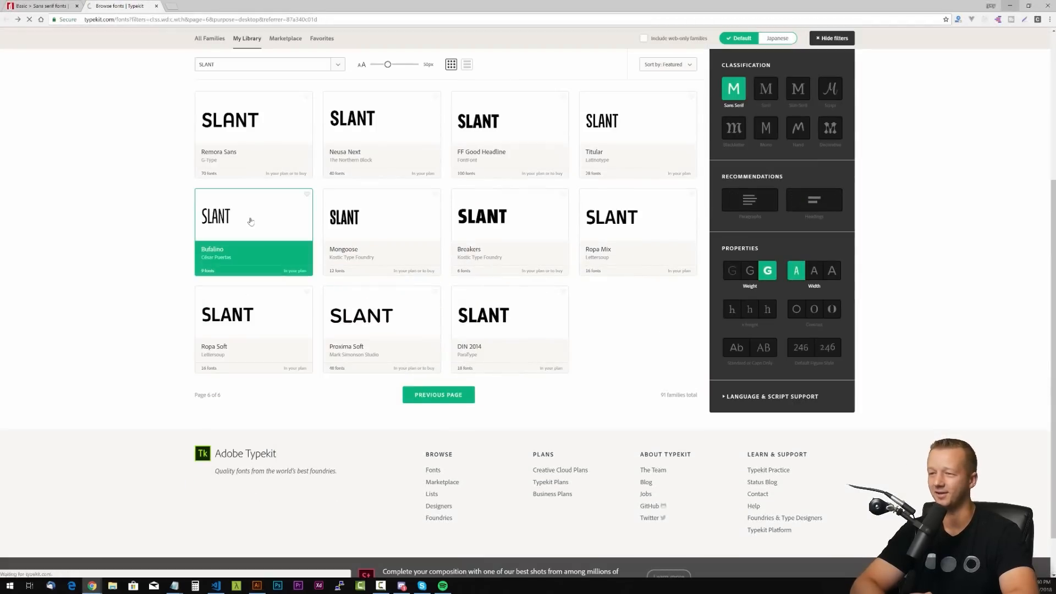
- On Typekit in the browser, open the Bufalino family and sync one of its fonts
left_click(251, 221)
scroll(66, 415, "down", 5)
left_click(851, 277)
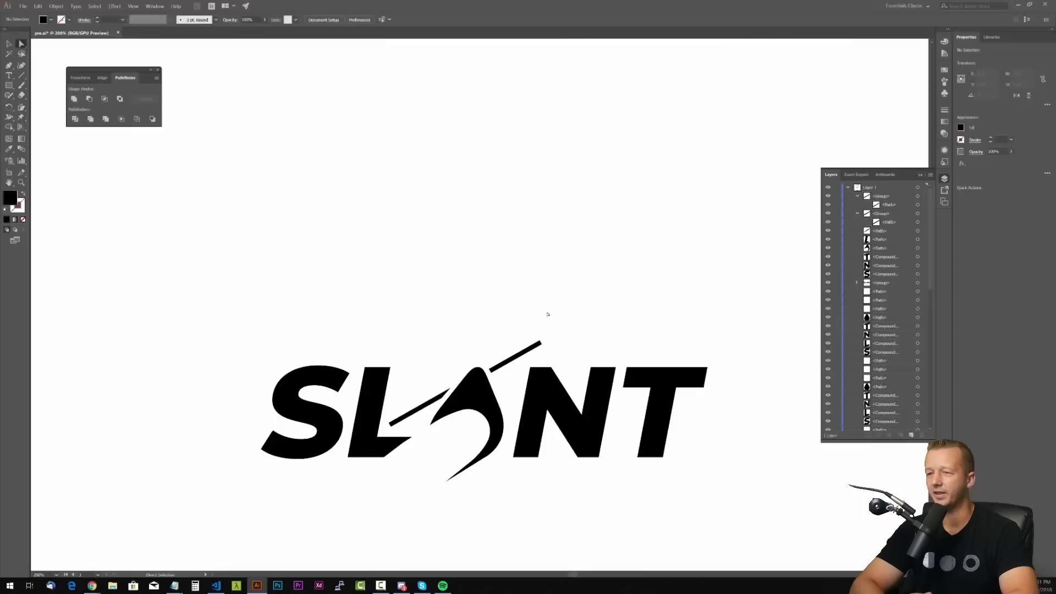
- Try cutting the A's tip with a white copy of the slanted bar and spreading the two black bars apart
scroll(462, 222, "down", 2)
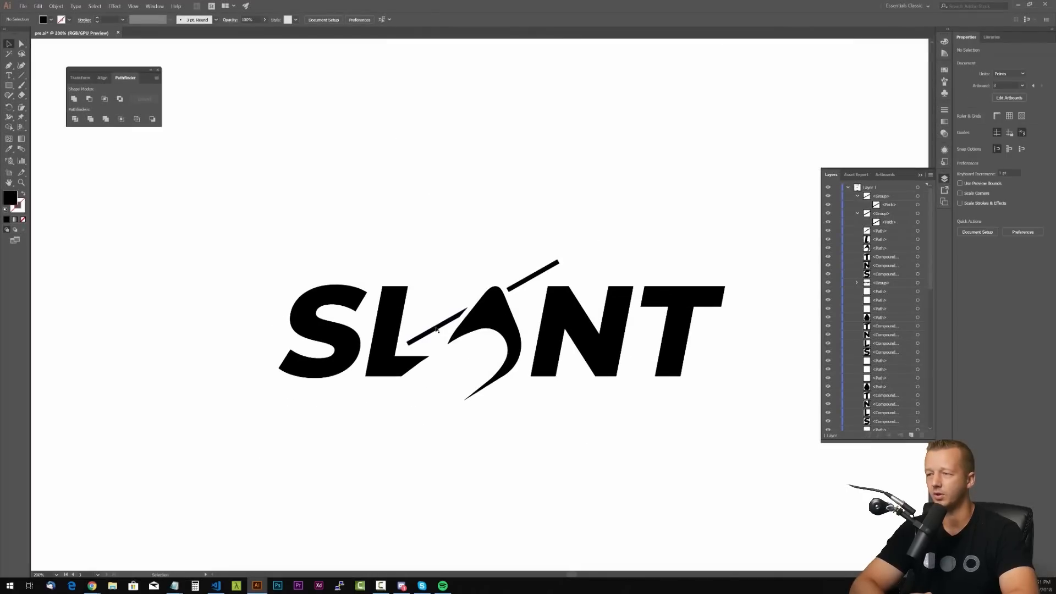
left_click_drag(436, 330, 419, 343)
left_click_drag(535, 275, 517, 287)
left_click_drag(517, 287, 543, 206)
left_click(517, 287)
left_click(51, 20)
left_click(331, 160)
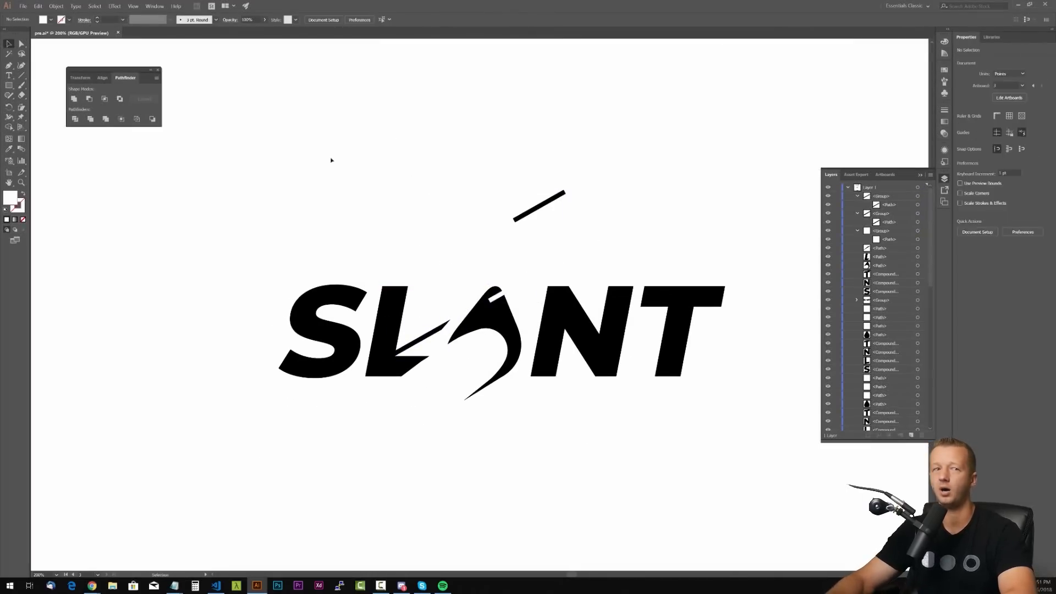
mouse_move(513, 288)
left_mouse_down()
mouse_move(542, 242)
mouse_move(520, 283)
left_mouse_up()
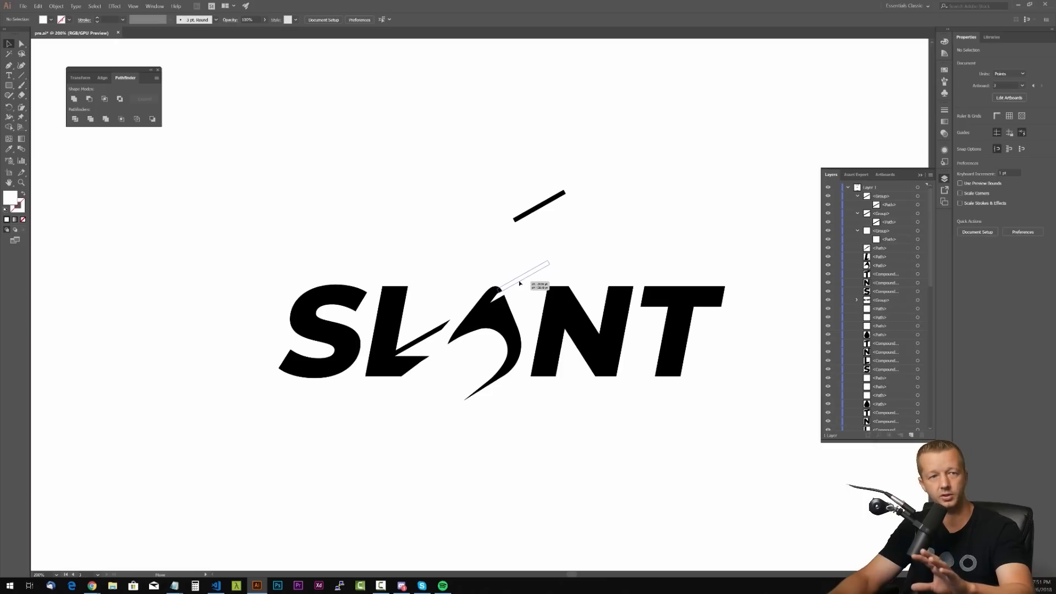
left_click_drag(519, 284, 504, 309)
key("ctrl+1")
left_click(524, 372)
left_click(503, 276)
- Reposition the two black slanted bars on either side of the A, clear of the L
scroll(479, 323, "up", 4)
left_click_drag(581, 259, 571, 264)
left_click_drag(353, 384, 368, 367)
- Taper the outer ends of both slanted bars into points by moving their corner anchor points
key("a")
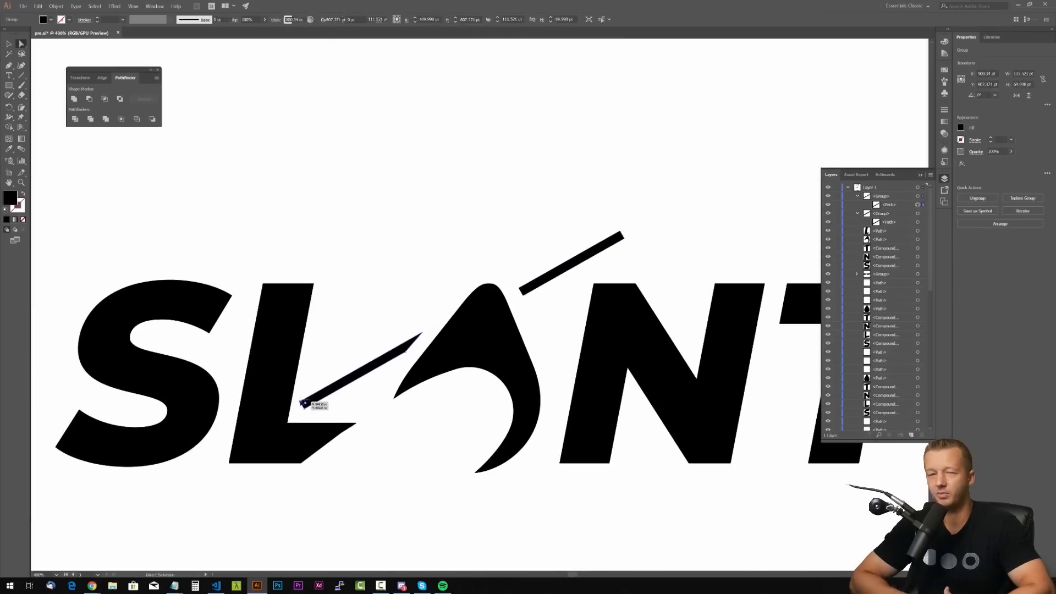
left_click_drag(301, 402, 323, 388)
left_click_drag(306, 378, 342, 387)
left_click(629, 238)
left_click(624, 238)
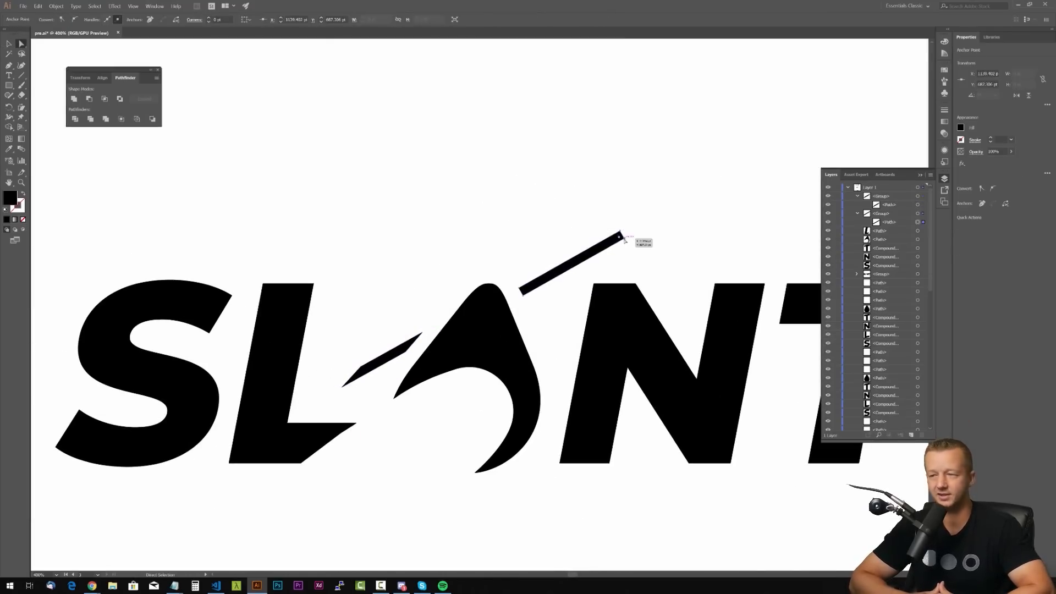
left_click_drag(624, 239, 589, 258)
- Duplicate a slanted bar above the A and shape it into a longer stripe pointed at both ends
left_click(584, 278)
left_click_drag(547, 278, 431, 291)
key("v")
key("ctrl+c")
key("ctrl+f")
left_click(279, 196)
key("a")
left_click(403, 306)
left_click(472, 217)
key("ctrl+1")
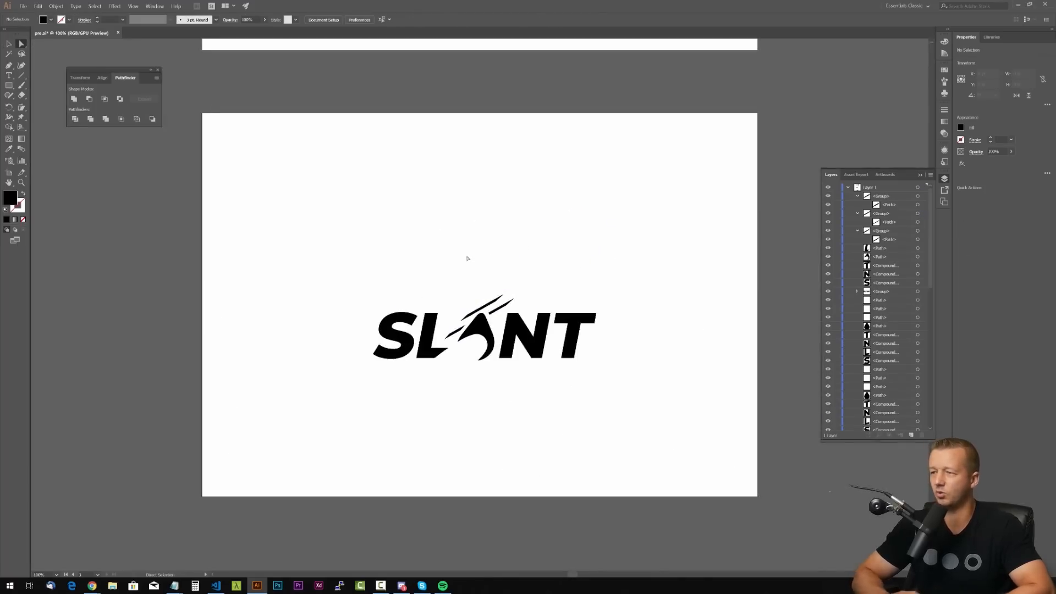
- Duplicate the bar beside the A's tip and reshape the copy into a shorter stripe below it, next to the N
scroll(459, 307, "up", 3)
key("v")
left_click(576, 313)
key("ctrl+c")
key("ctrl+f")
left_click_drag(577, 314, 591, 335)
scroll(588, 340, "up", 4)
left_click(22, 43)
left_click_drag(809, 168, 682, 270)
left_click_drag(703, 267, 543, 350)
scroll(523, 351, "down", 3)
left_click(523, 311)
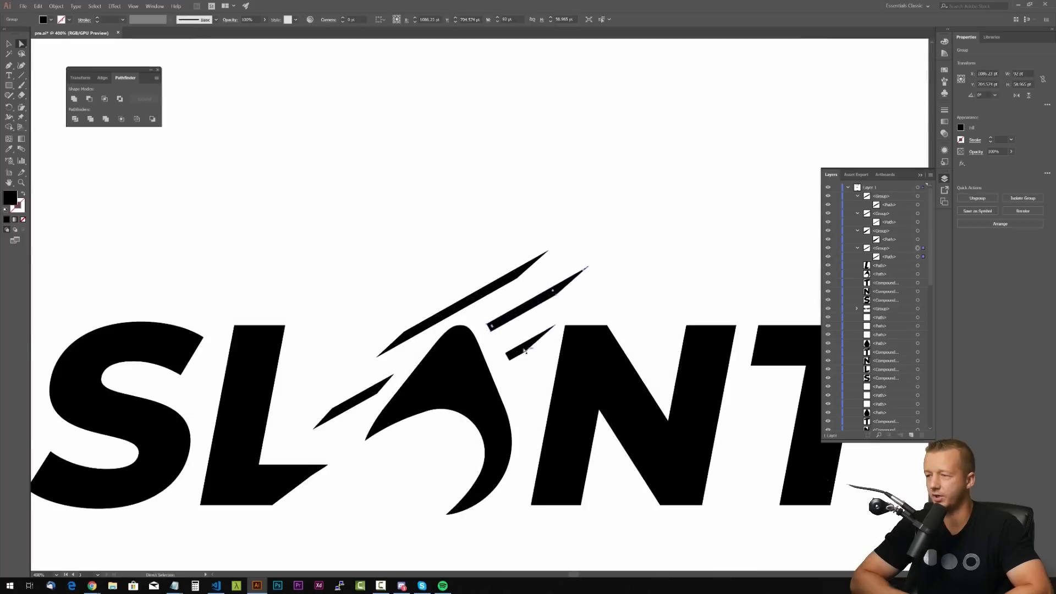
- Examine the wordmark with its four slanted stripes, close up and on the artboard
scroll(586, 225, "down", 3)
left_click(585, 230)
scroll(547, 316, "up", 2)
key("v")
key("ctrl+1")
scroll(512, 256, "down", 2)
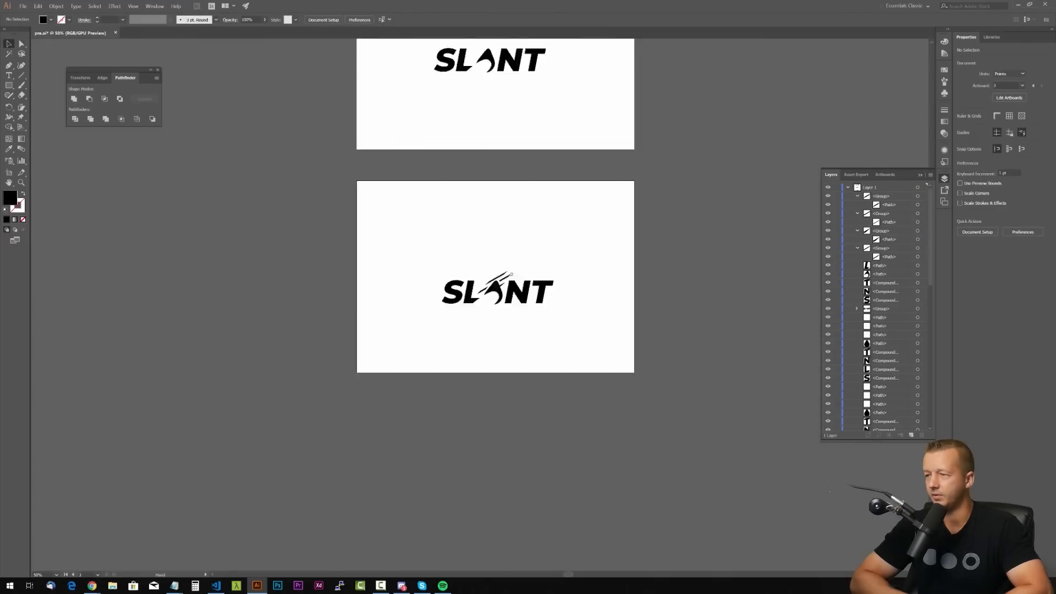
scroll(511, 274, "up", 3)
key("a")
key("ctrl+1")
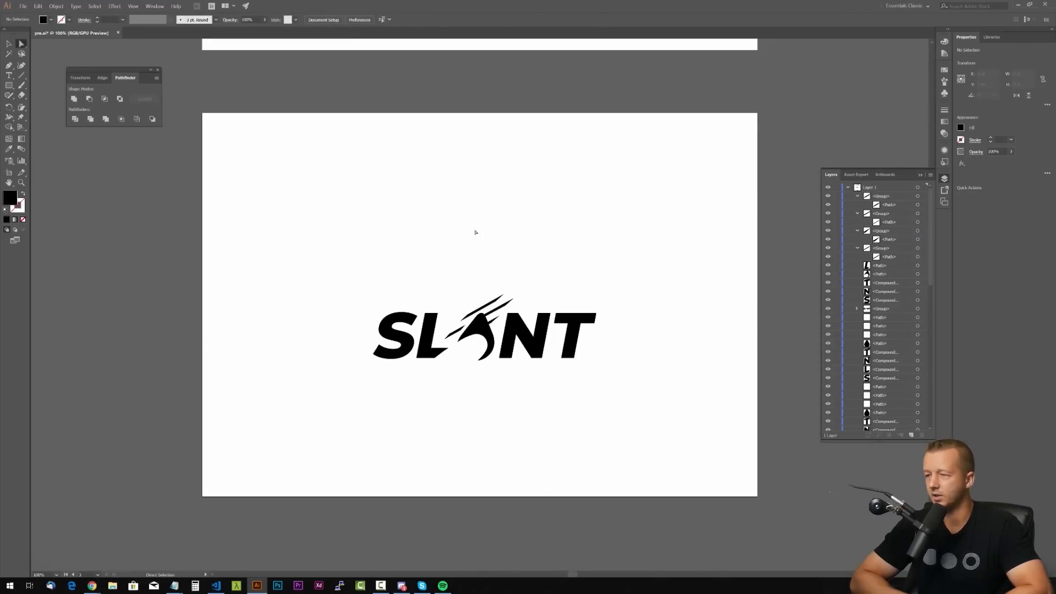
- Undo the last stripe edits and redo them to compare the two versions
key("ctrl+z")
key("ctrl+z")
key("ctrl+z")
key("ctrl+z")
key("ctrl+shift+z")
key("ctrl+shift+z")
key("ctrl+shift+z")
key("ctrl+shift+z")
key("v")
left_click_drag(368, 266, 669, 418)
left_click_drag(596, 361, 429, 311)
left_click(460, 354)
key("ctrl+z")
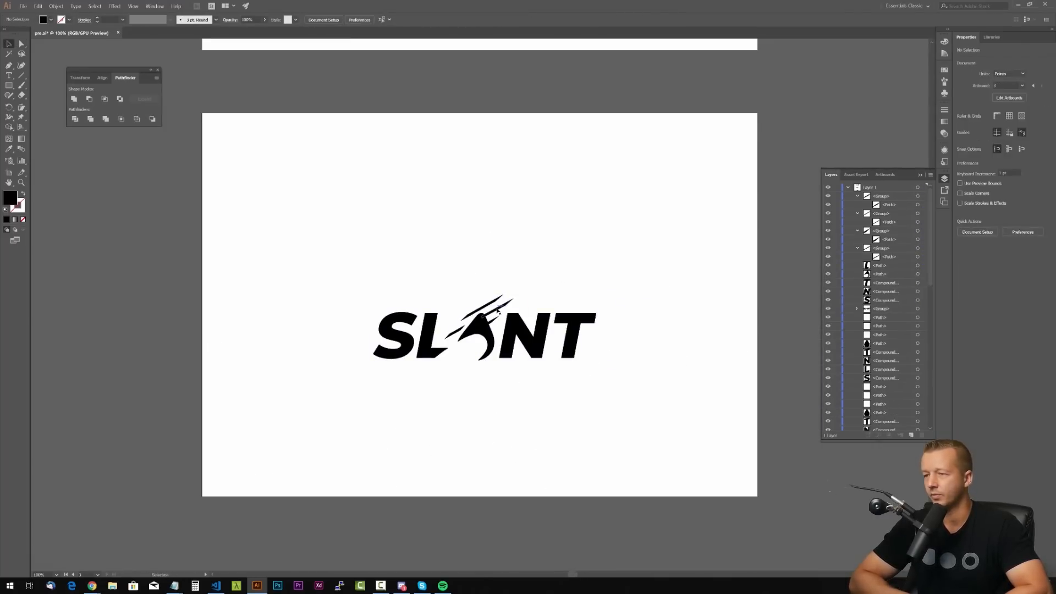
- Taper the lower end of the long bar behind the A into a point beside the L
key("a")
scroll(475, 312, "up", 4)
left_click(353, 417)
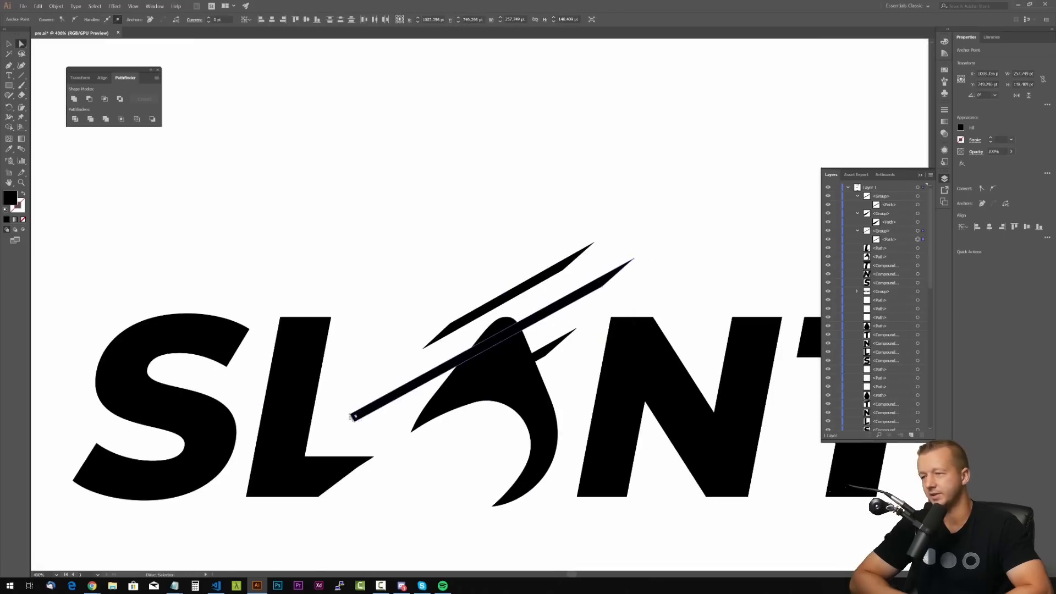
left_click_drag(352, 416, 355, 421)
key("v")
- Nudge the white copy of the A behind it five increments left and two down to create a gap from the bars
left_click(505, 344)
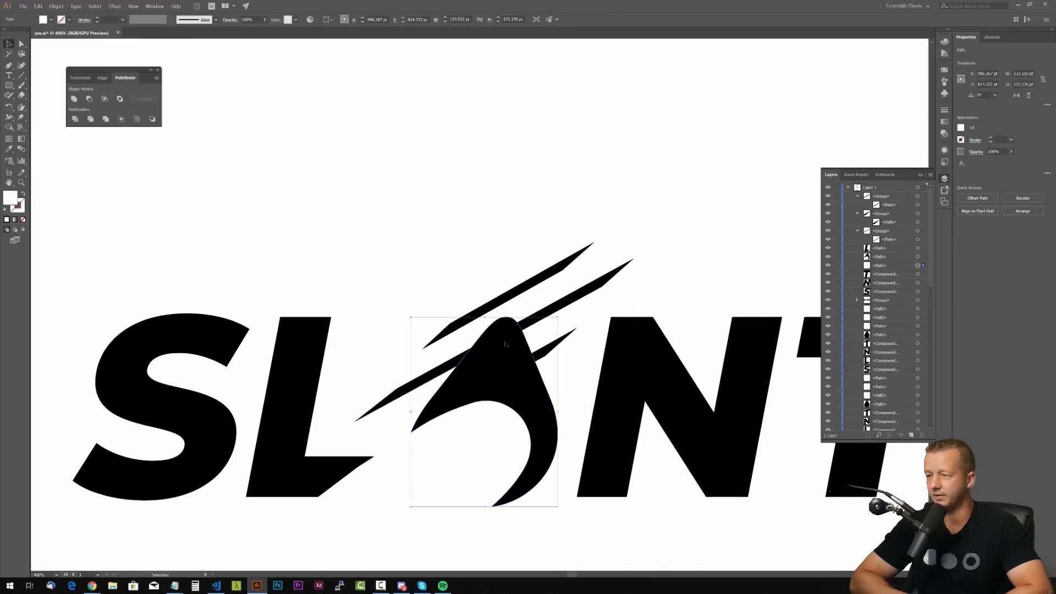
key("Left")
key("Left")
key("Left")
key("Left")
key("Left")
key("Down")
key("Down")
- Move the A and its white copy to the top of the layer stack
left_click(896, 265)
left_click(896, 257, "shift")
left_click_drag(895, 257, 892, 192)
- Paste another white copy of the A behind the original
left_click(460, 355)
key("ctrl+c")
key("ctrl+b")
key("ctrl+1")
left_click(597, 263)
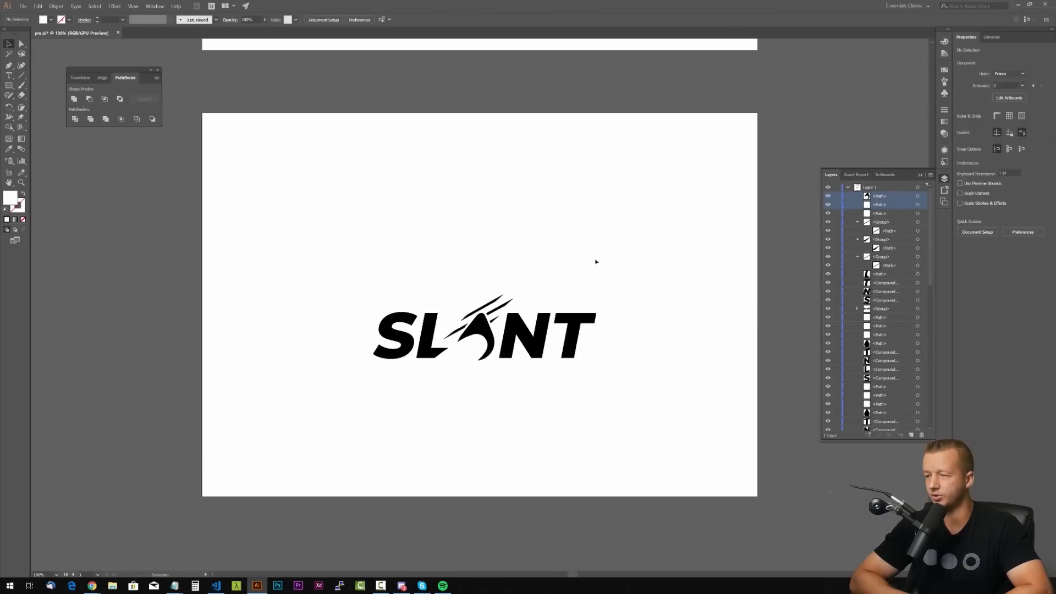
- Remove the white copies behind the A along with the short stripe beside the N
key("ctrl+z")
key("Delete")
scroll(505, 348, "down", 2)
scroll(507, 308, "up", 3)
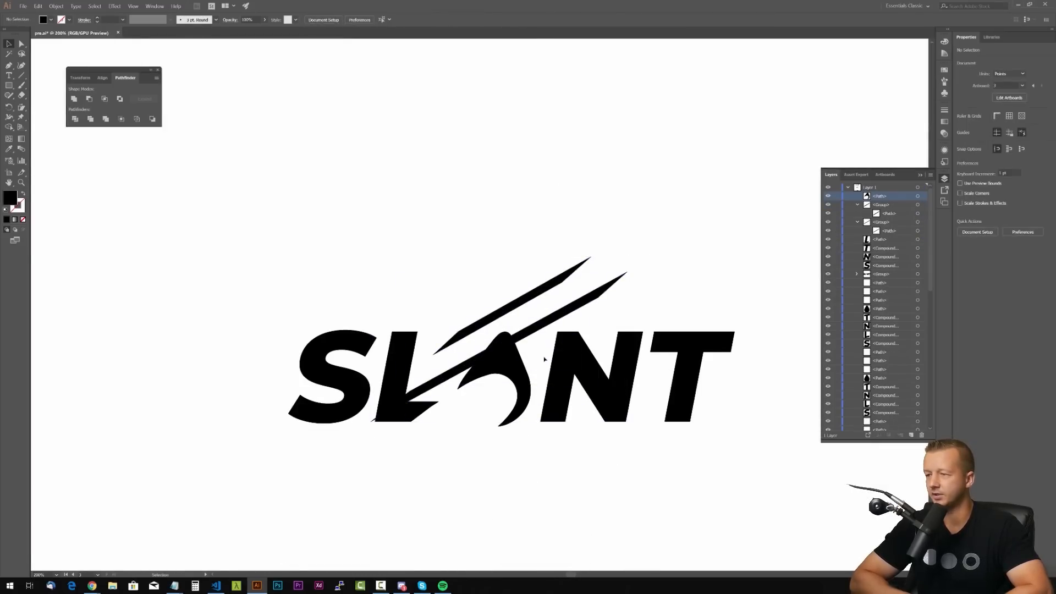
key("ctrl+minus")
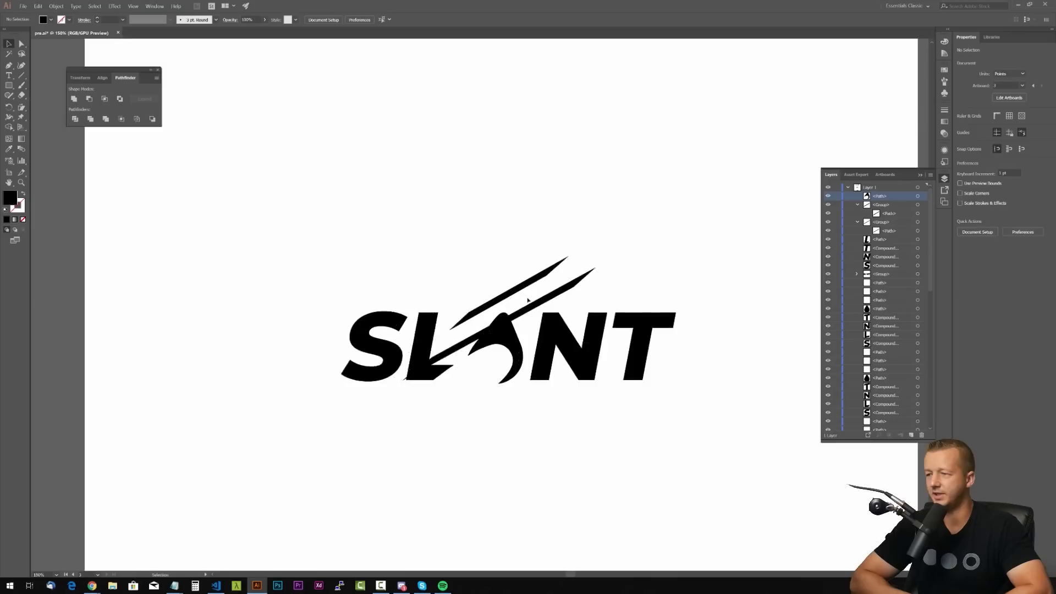
- Duplicate the long slanted bar to form a third parallel stripe beneath it, running across the A
scroll(526, 300, "up", 2)
key("a")
left_click(625, 274)
left_click(365, 264)
left_click(495, 288)
key("Delete")
left_click_drag(532, 326, 544, 358)
key("v")
left_click(21, 44)
- Shorten the lowest stripe by moving the anchor points of its lower end up behind the A
scroll(311, 496, "up", 3)
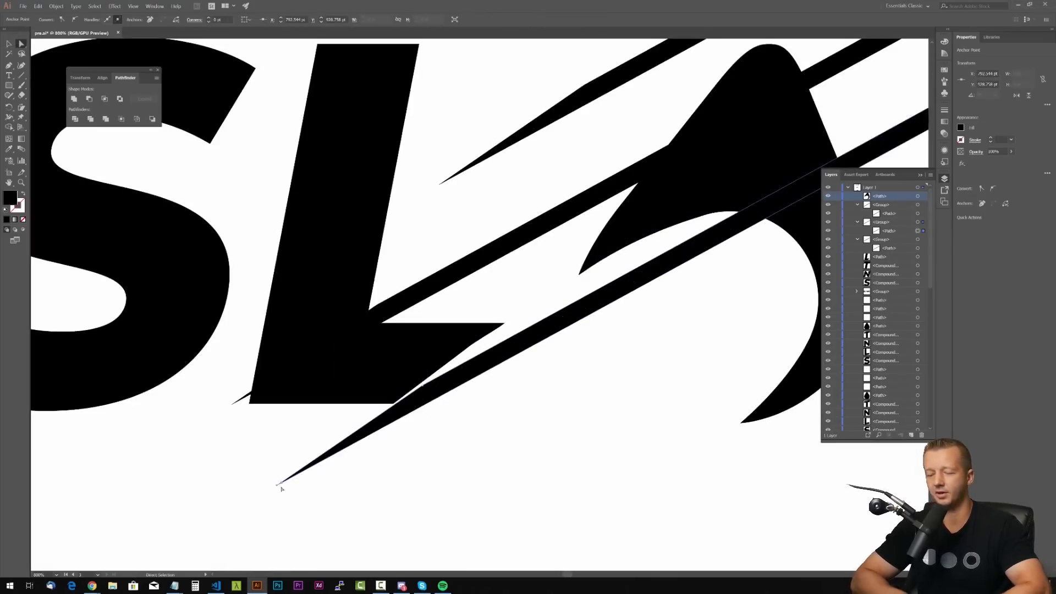
left_click(279, 484)
left_click(422, 388, "shift")
left_click_drag(422, 388, 785, 187)
scroll(280, 468, "down", 3)
left_click(519, 488)
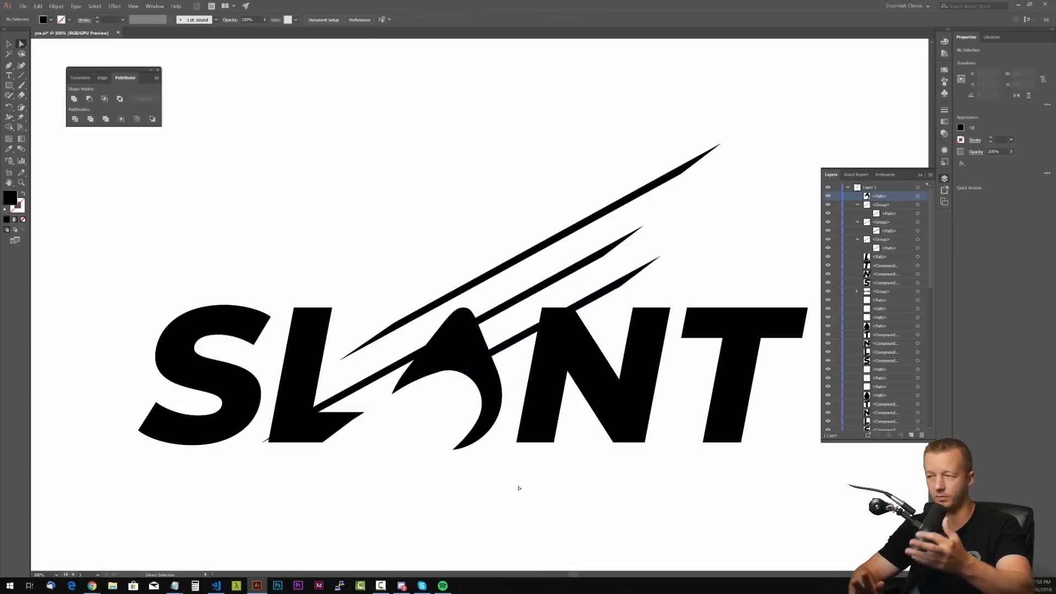
- Extend the lower ends of the top and middle stripes so they run into and past the L
scroll(467, 415, "down", 3)
scroll(374, 416, "up", 3)
left_click(427, 361)
left_click(482, 325, "shift")
left_click_drag(482, 325, 361, 370)
scroll(609, 437, "down", 3)
scroll(609, 437, "up", 3)
left_click(448, 214)
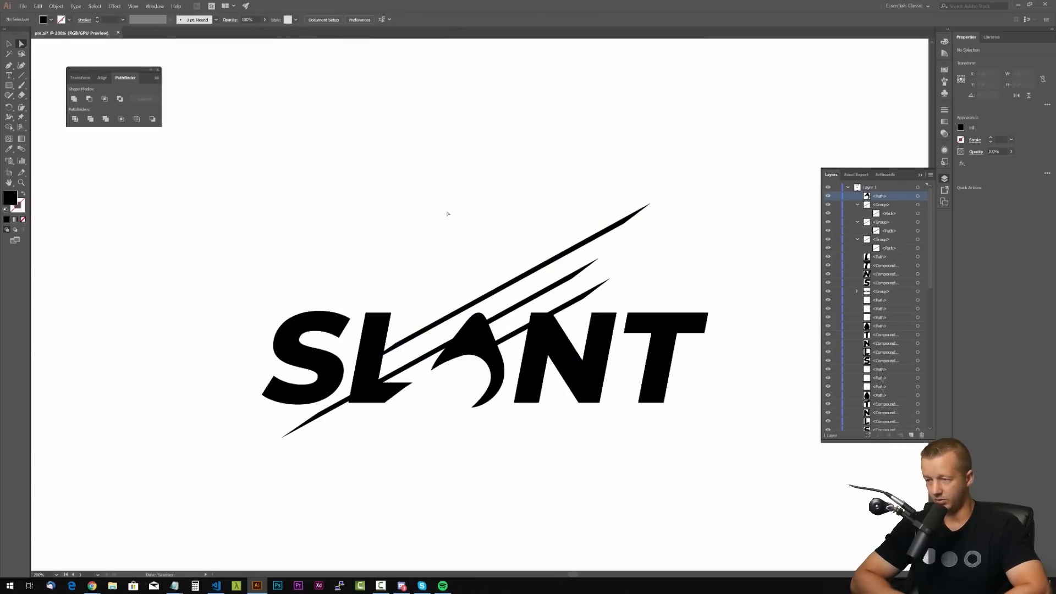
- Shorten the upper ends of the top and lowest stripes to stagger their lengths, and save the file
scroll(578, 324, "up", 4)
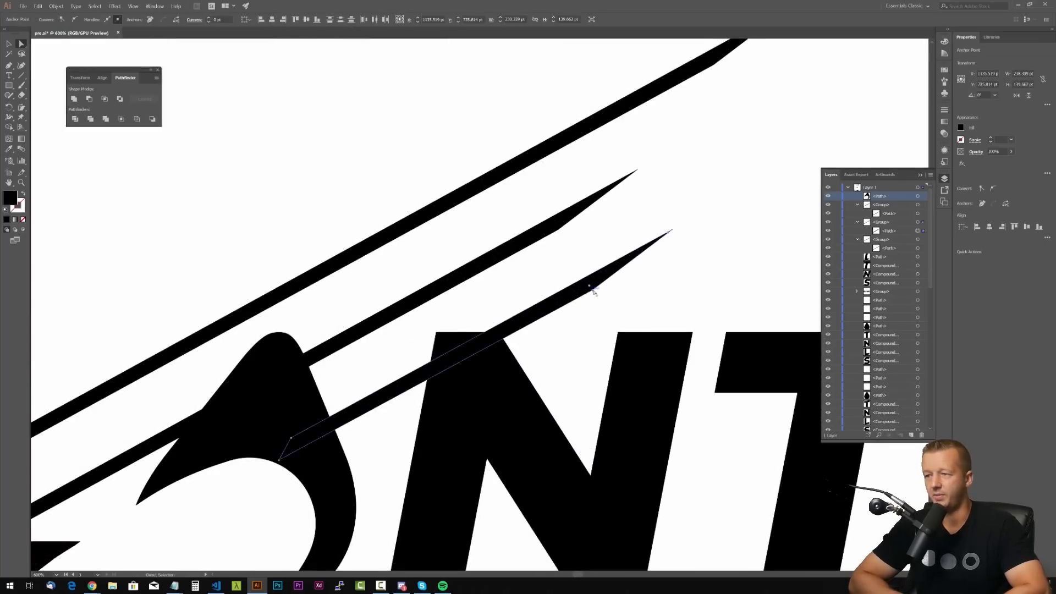
scroll(448, 287, "down", 5)
scroll(647, 279, "up", 3)
left_click(648, 279)
left_click_drag(648, 279, 486, 336)
scroll(528, 378, "up", 2)
left_click(434, 247)
scroll(434, 248, "down", 5)
scroll(435, 248, "up", 3)
scroll(451, 286, "down", 4)
scroll(458, 321, "up", 5)
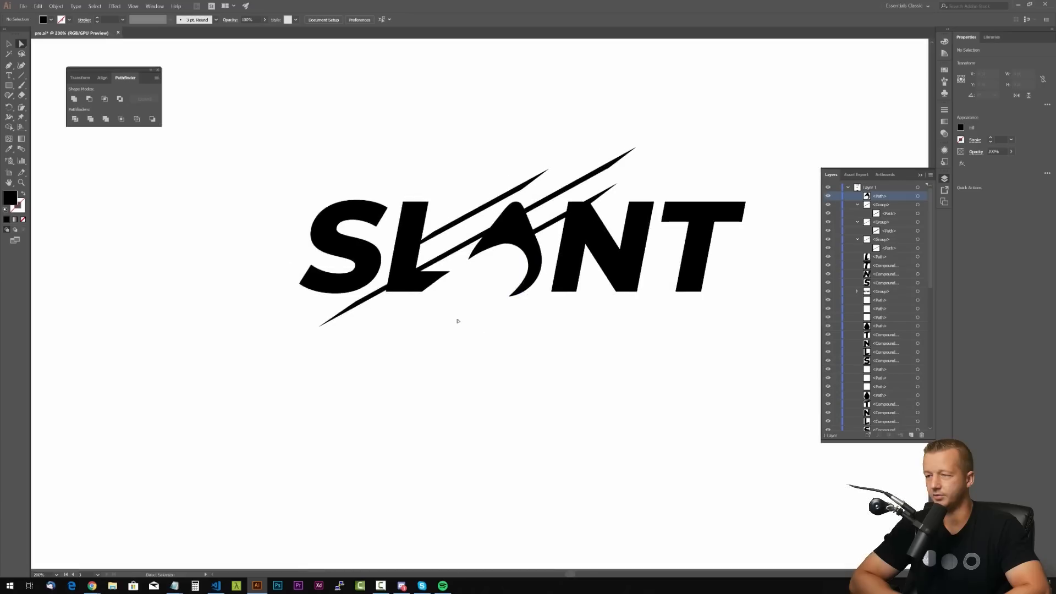
key("ctrl+s")
- Draw a white sliver with the Pen tool below the middle stripe to separate the L's foot, and adjust its corner
left_click(9, 65)
scroll(245, 389, "up", 4)
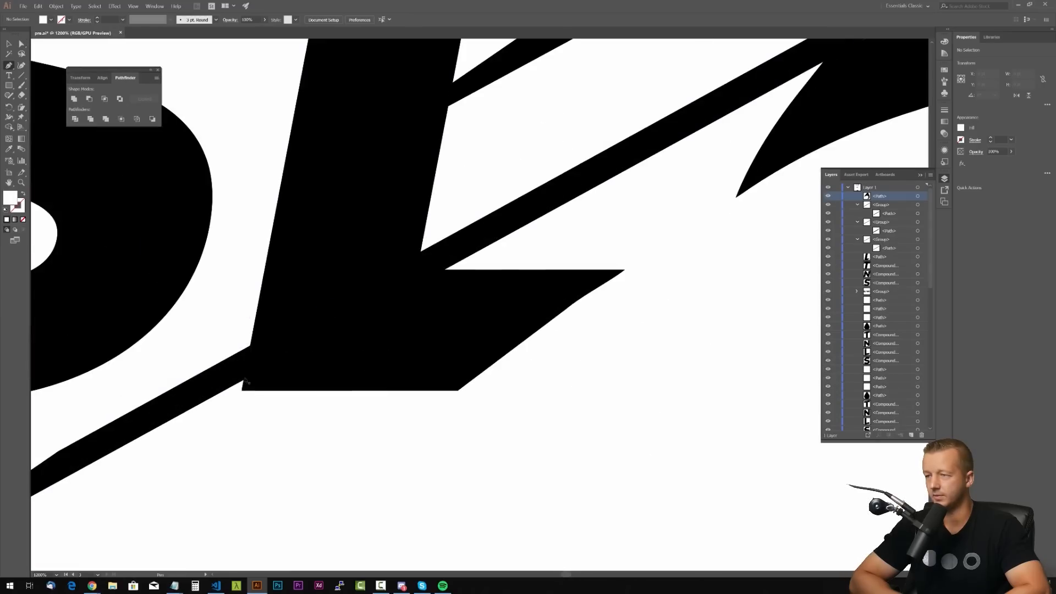
left_click(477, 267)
left_click(236, 416)
left_click(244, 380)
scroll(303, 390, "down", 3)
key("a")
left_click(300, 410)
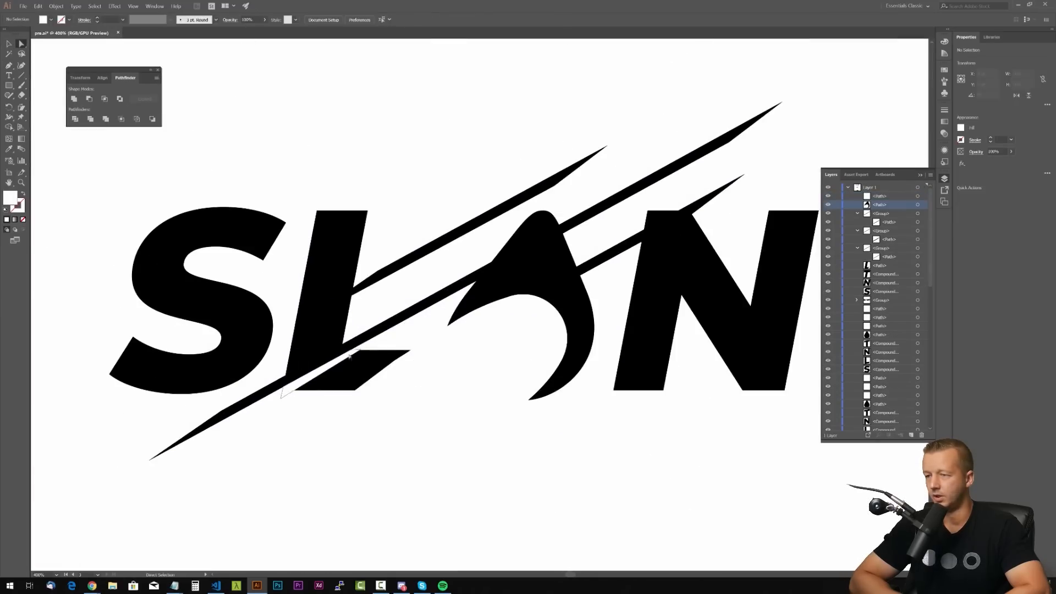
left_click_drag(360, 349, 368, 349)
left_click(417, 408)
- Draw a white Pen tool sliver across the L's stem along the underside of the top stripe
key("p")
left_click(353, 295)
left_click(312, 319)
left_click(357, 302)
left_click(354, 295)
scroll(410, 136, "down", 4)
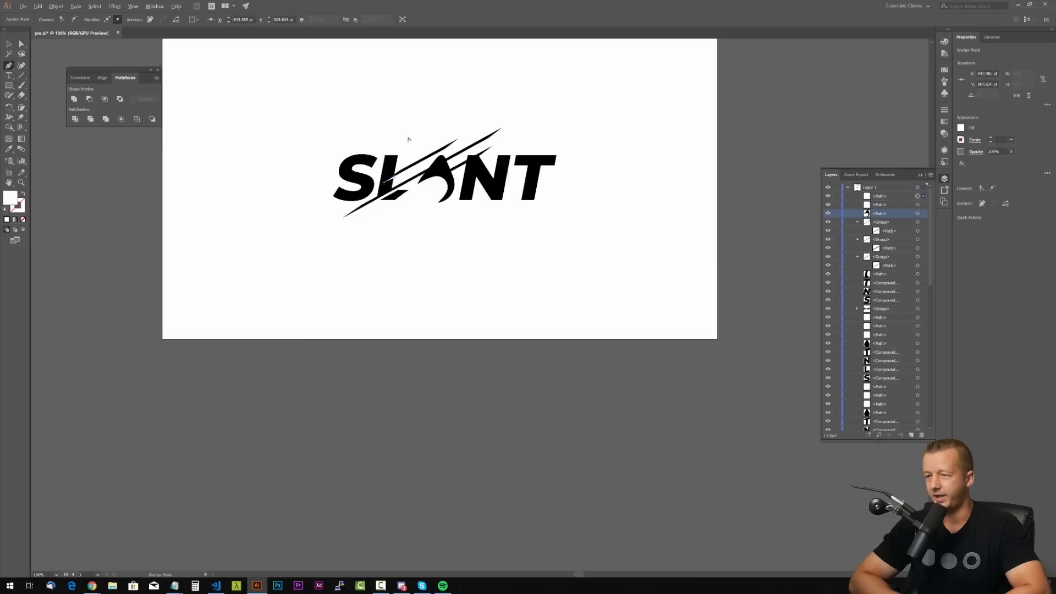
- Draw a white Pen tool shape above the lowest stripe to cut across the N's upper corner
scroll(472, 114, "up", 4)
left_click(331, 176, "ctrl")
left_click(460, 299)
left_click(494, 279)
left_click(481, 279)
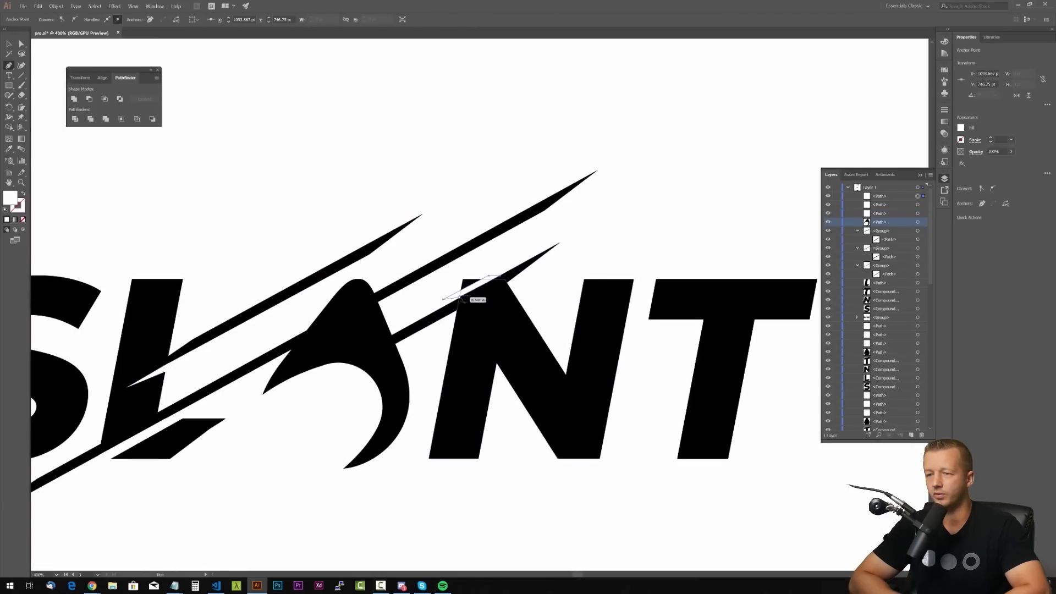
left_click(460, 298)
key("v")
left_click(392, 216)
scroll(390, 216, "down", 4)
left_click_drag(290, 163, 436, 202)
scroll(580, 144, "down", 2)
left_click_drag(580, 143, 483, 284)
scroll(450, 318, "up", 3)
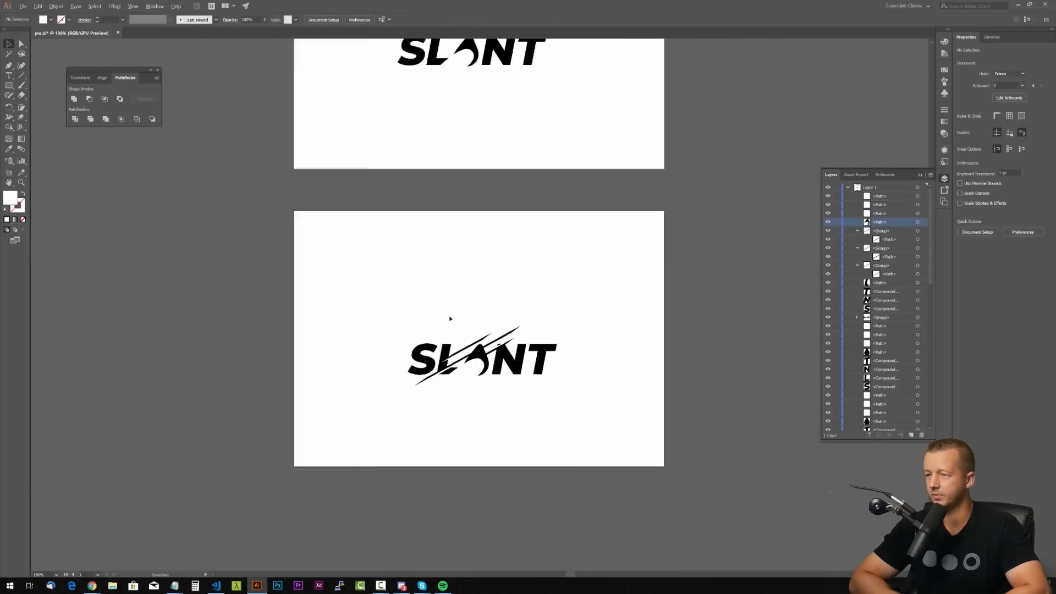
- Add a duplicate stripe in the gap between the A and the N, and shorten its upper end
left_click_drag(441, 330, 575, 179)
scroll(575, 179, "up", 2)
key("a")
left_click(556, 318)
left_click(568, 292)
scroll(569, 285, "down", 3)
scroll(577, 321, "up", 3)
left_click_drag(497, 272, 514, 299)
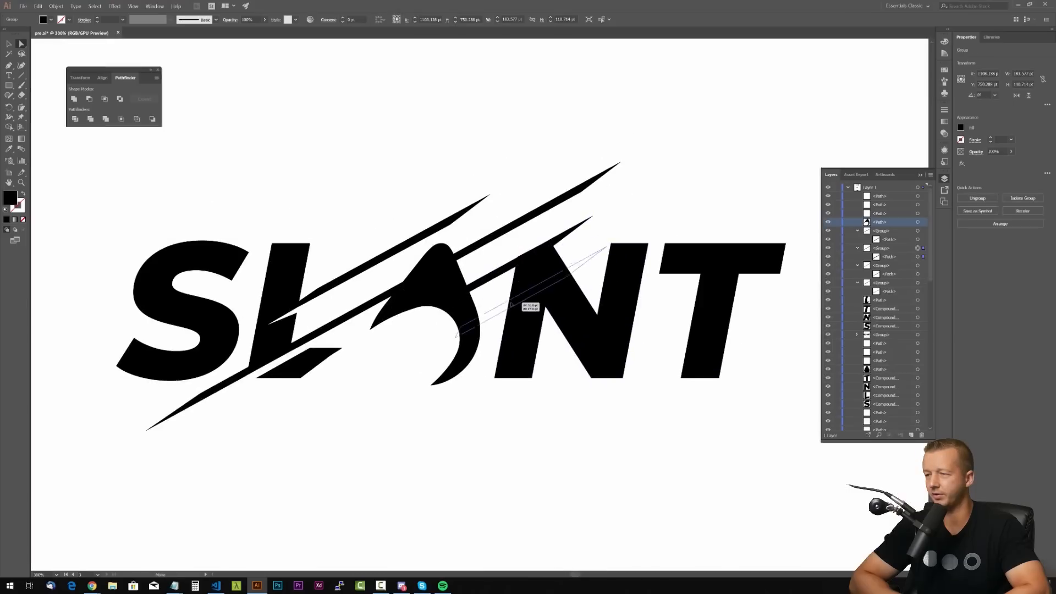
scroll(513, 298, "up", 1)
left_click(640, 225)
left_click(588, 266, "shift")
left_click_drag(588, 266, 521, 300)
left_click(619, 199)
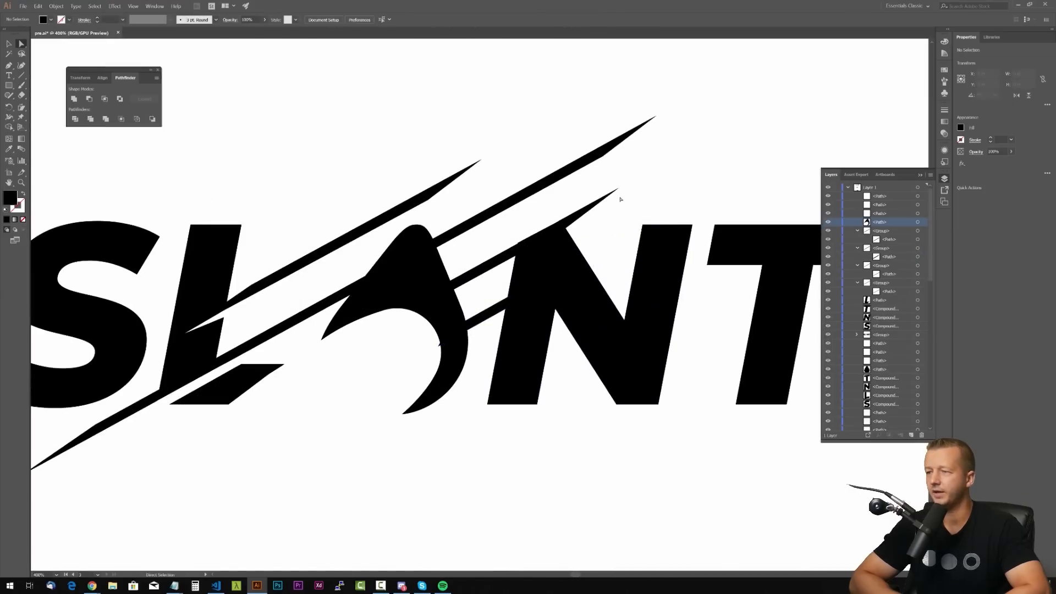
- Draw a white Pen tool sliver along the new stripe to cut a point into the N's stem
key("p")
left_click(505, 310)
left_click(576, 260)
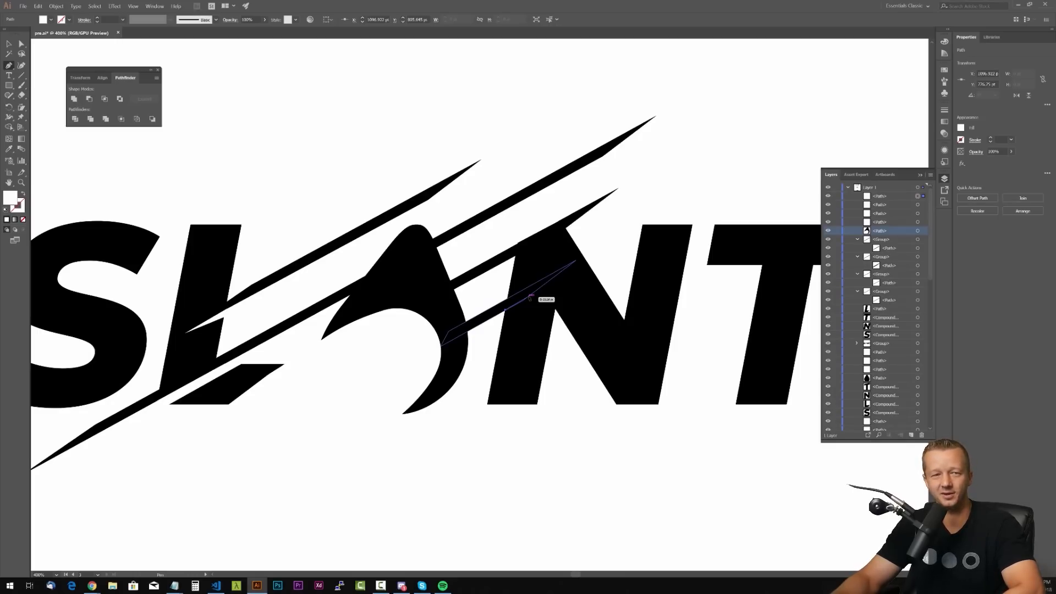
left_click(534, 294)
scroll(492, 313, "down", 3)
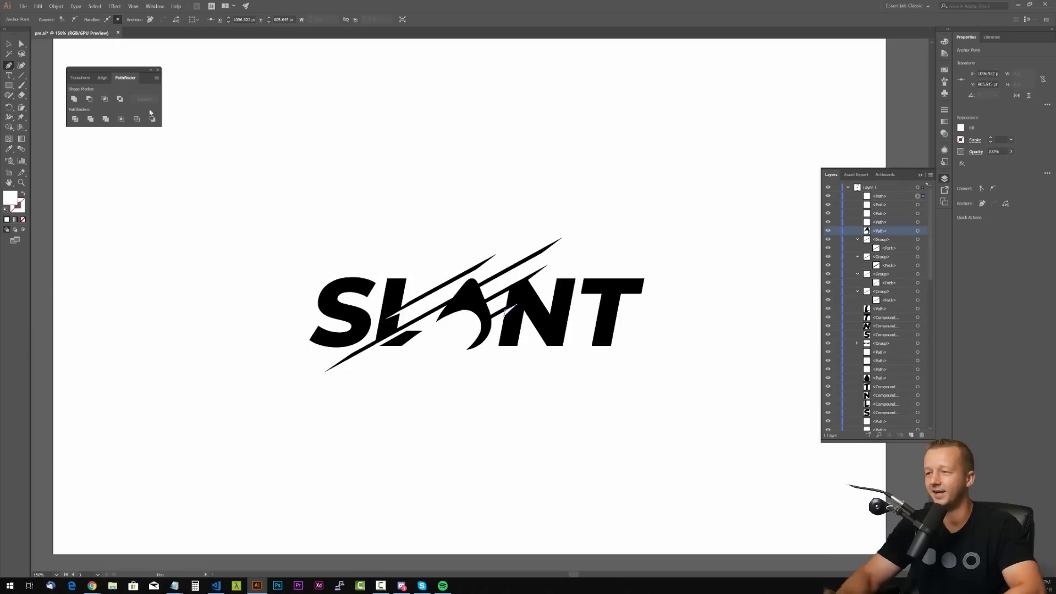
left_click(21, 43)
left_click(512, 356)
scroll(492, 316, "up", 9)
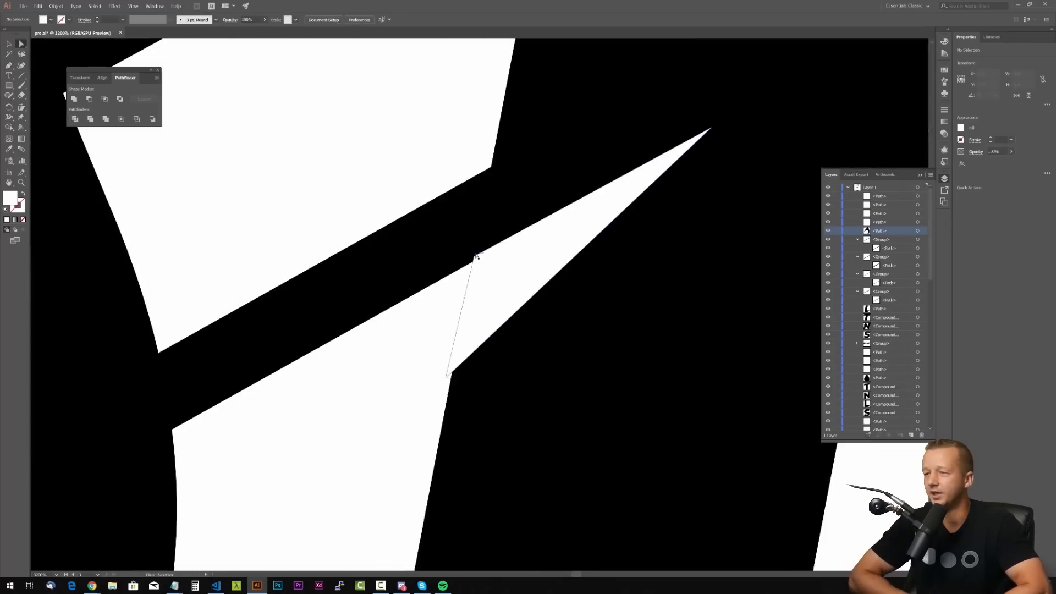
key("ctrl+1")
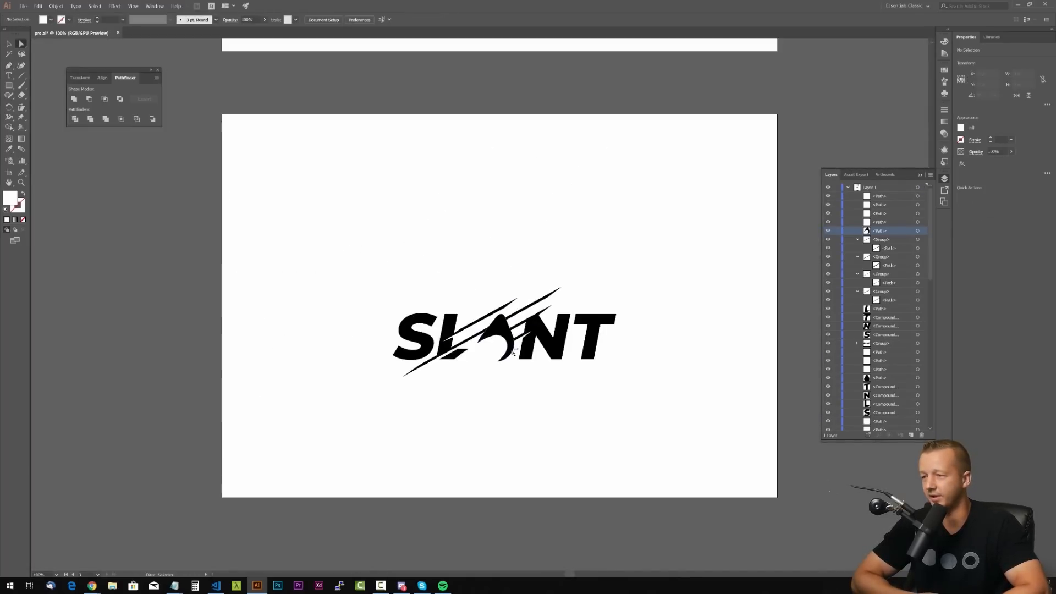
- Place a copy of the striped wordmark in the artboard's upper corner and scale it down as a small preview
scroll(457, 188, "down", 5)
scroll(457, 189, "up", 7)
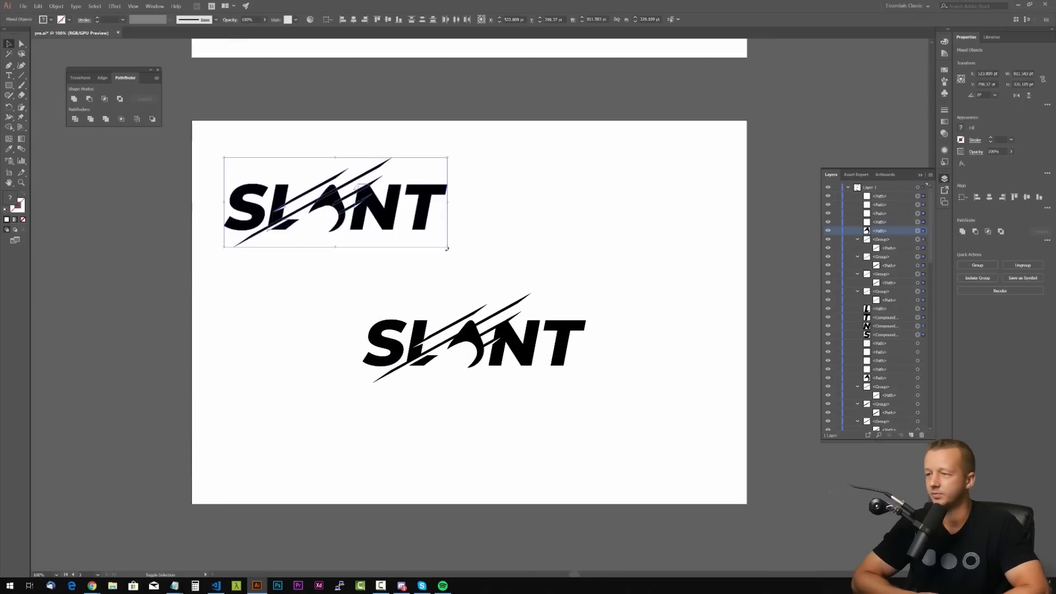
left_click(266, 217)
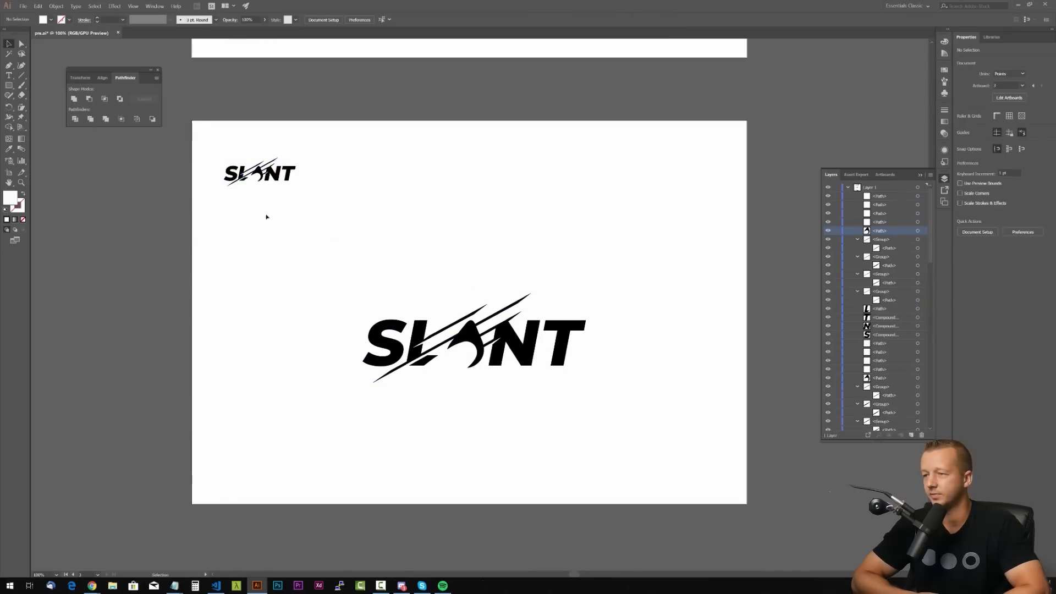
scroll(475, 358, "up", 2)
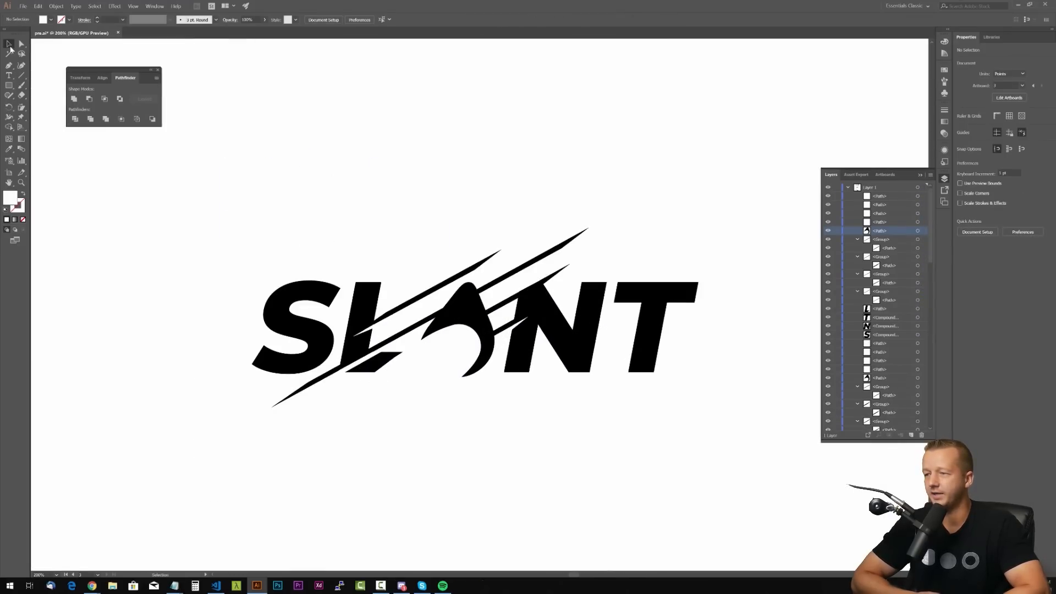
- Duplicate the short stripe lower down between the A's tail and the N, and shorten its upper end
left_click_drag(506, 328, 502, 357)
left_click(542, 392)
key("a")
left_click_drag(550, 328, 531, 337)
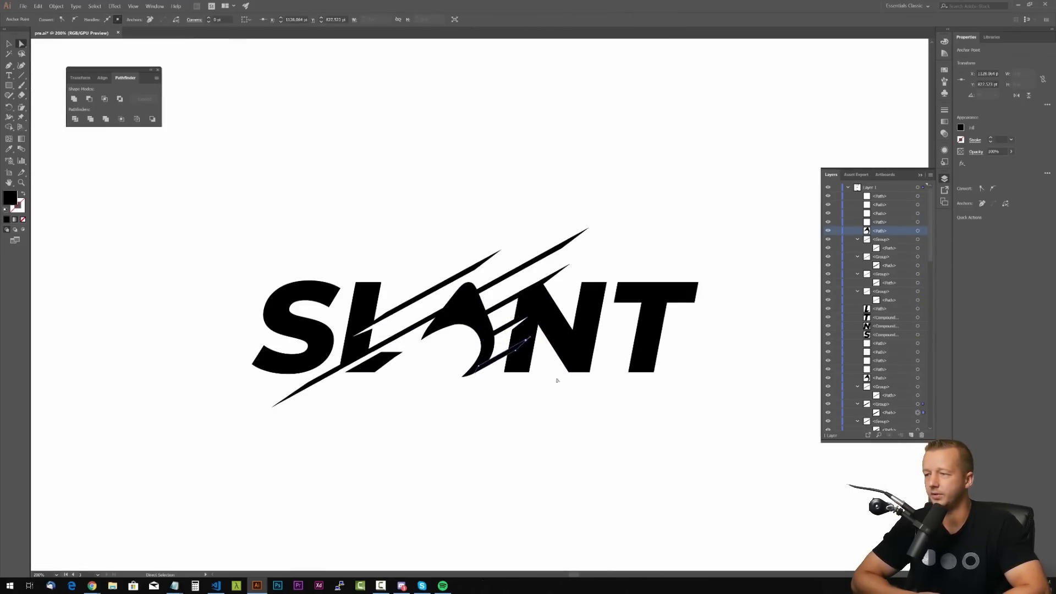
left_click(557, 380)
- Place another stripe copy across the N's lower stem and shorten its upper end to stop inside the letter
key("v")
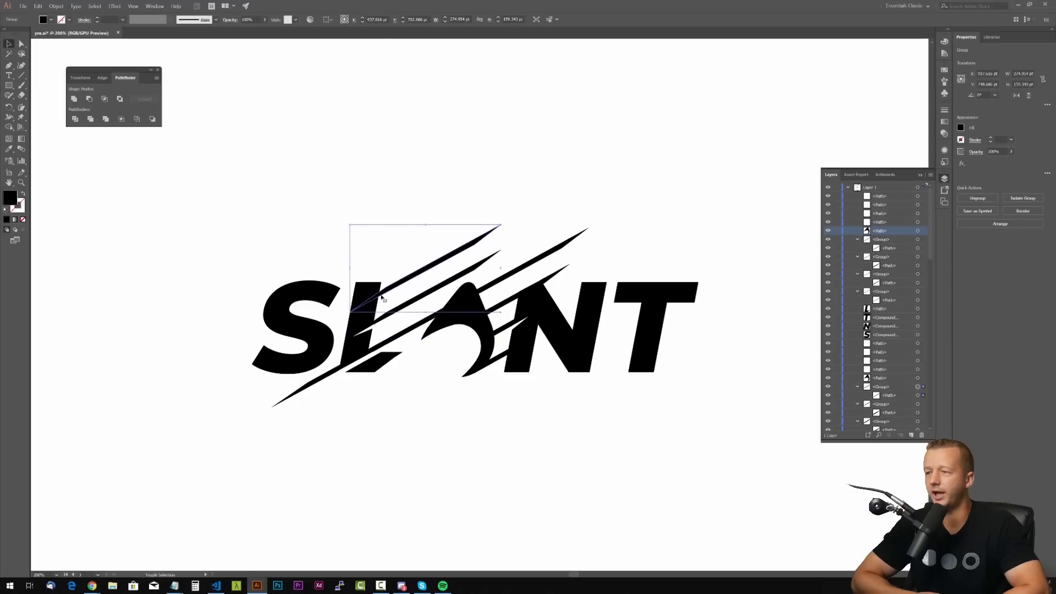
left_click(504, 309)
left_click_drag(504, 308, 547, 392)
left_click(546, 401)
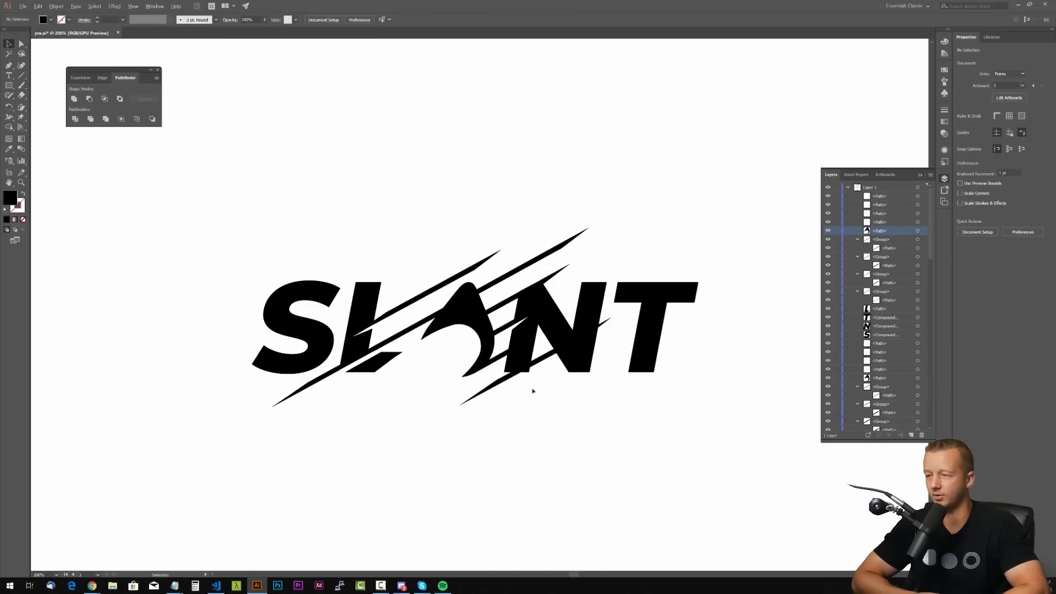
scroll(533, 390, "up", 3)
key("a")
left_click(572, 297)
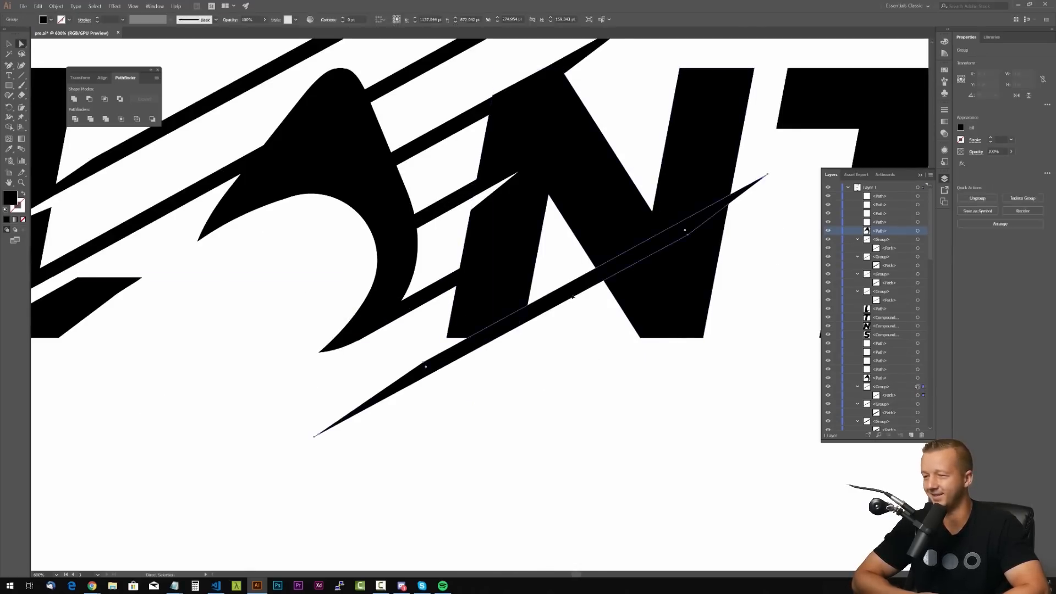
left_click_drag(781, 159, 668, 250)
left_click_drag(688, 235, 633, 265)
left_click(572, 406)
- Draw a white Pen tool sliver at the end of the lower stripe to cut into the N's diagonal
scroll(571, 406, "down", 4)
left_click(9, 149)
left_click(8, 66)
scroll(592, 371, "up", 2)
left_click(565, 381)
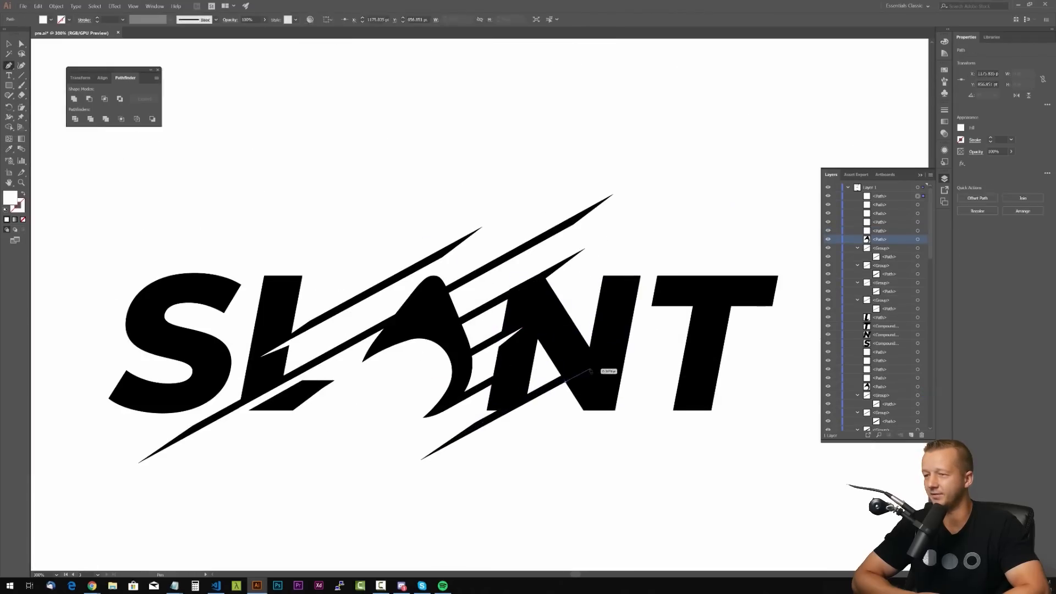
left_click(590, 370)
left_click(566, 388)
left_click(565, 382)
- Place a duplicate of a short stripe over the A's tail
key("v")
left_click(325, 170)
scroll(325, 171, "down", 3)
left_click_drag(325, 170, 484, 314)
scroll(489, 243, "down", 1)
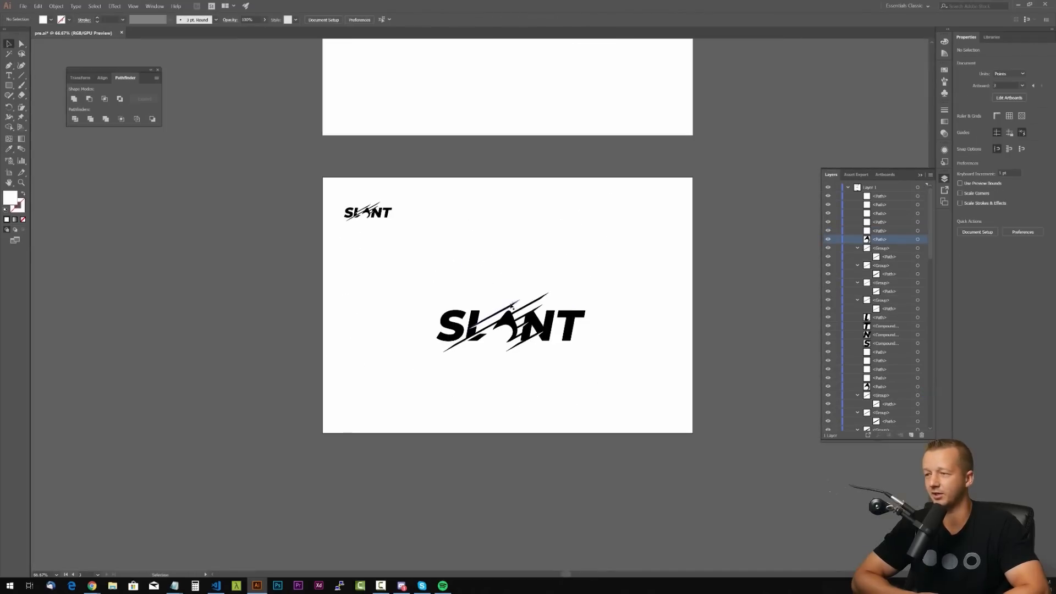
left_click(512, 306)
left_click(548, 374)
scroll(504, 356, "up", 4)
left_click(514, 297)
left_click(533, 363)
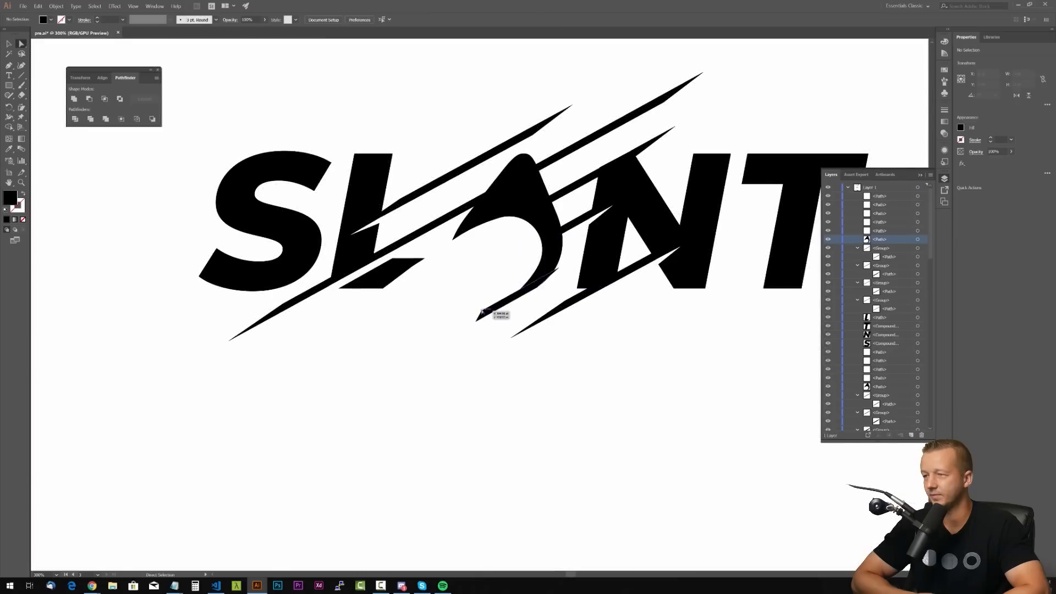
- Reshape the stripe on the A's tail so its pointed end tapers out and its inner end fits the curve
key("a")
left_click(517, 299)
scroll(552, 287, "up", 5)
left_click_drag(554, 287, 586, 314)
left_click_drag(406, 340, 485, 292)
left_click(471, 356)
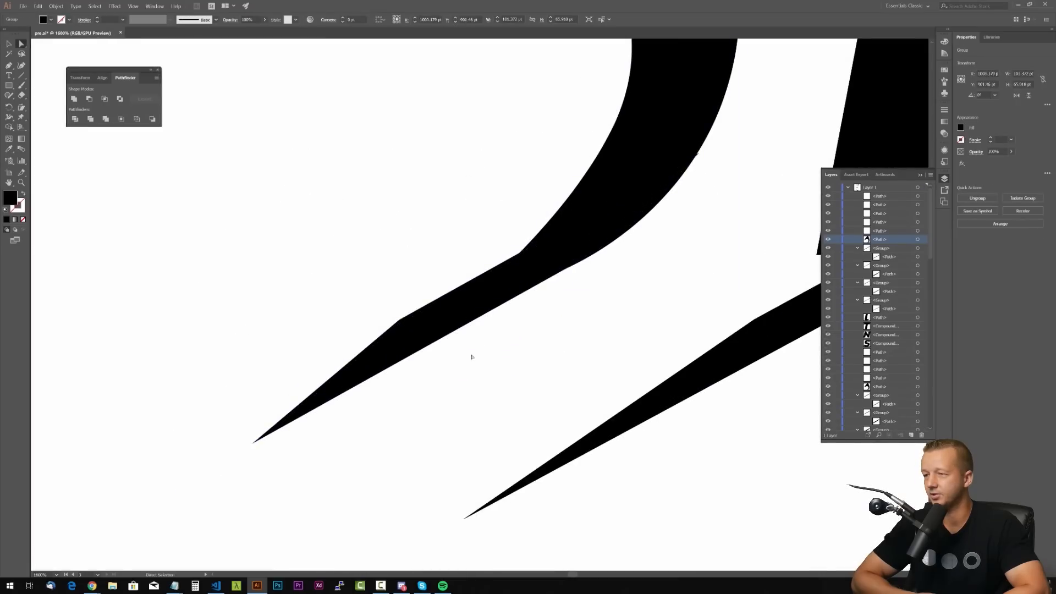
left_click_drag(698, 153, 695, 157)
left_click(733, 197)
- Place a copy of the striped wordmark below the plain italic one on the artboard above
scroll(733, 197, "down", 6)
left_click_drag(736, 200, 524, 326)
key("v")
left_click(573, 347)
scroll(575, 345, "down", 4)
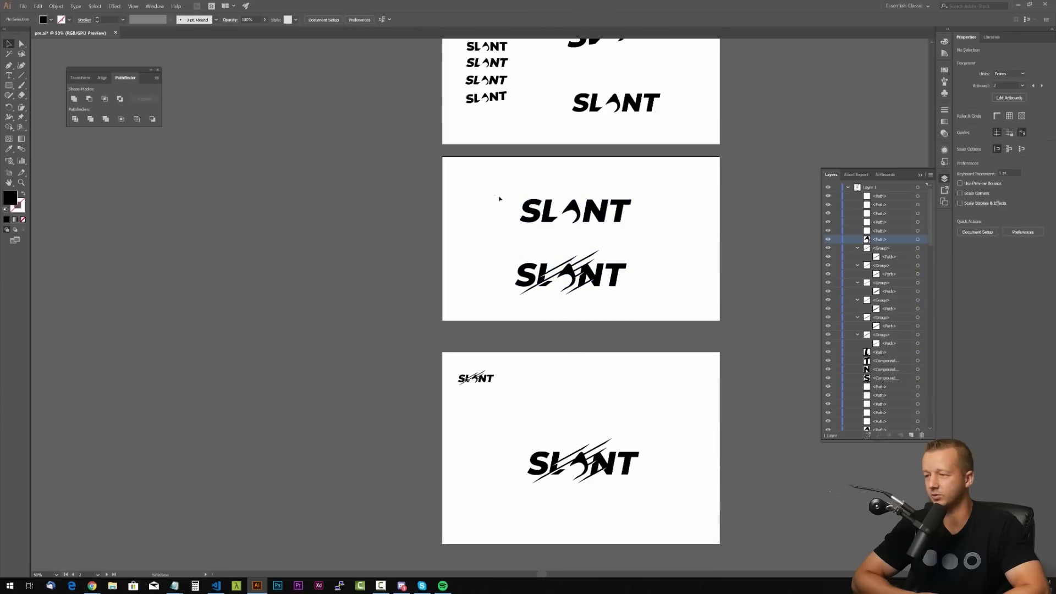
scroll(557, 240, "up", 2)
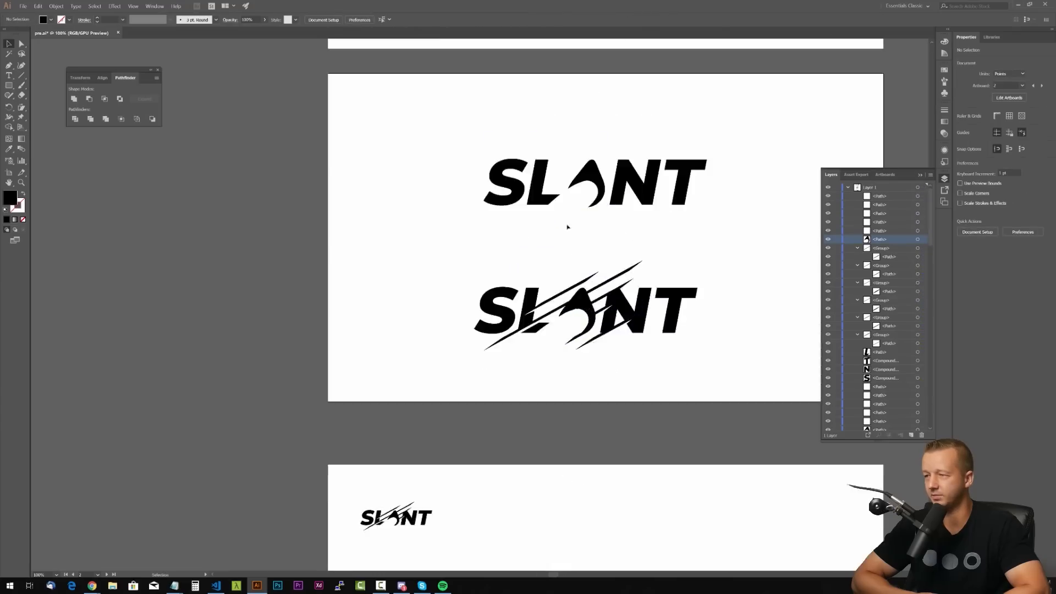
- Scale down the plain and striped wordmarks and arrange them side by side on the middle artboard
left_click_drag(568, 226, 482, 285)
left_click_drag(621, 407, 578, 375)
left_click_drag(559, 269, 436, 282)
left_click_drag(559, 351, 693, 280)
left_click(611, 344)
left_click_drag(611, 344, 637, 362)
left_click_drag(408, 298, 416, 298)
left_click_drag(573, 247, 757, 344)
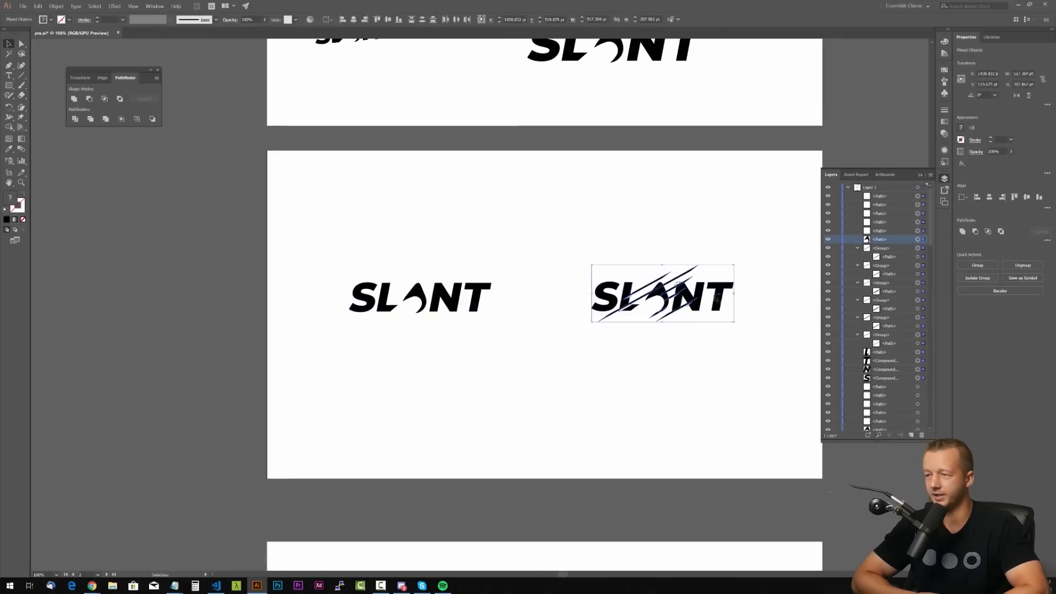
left_click_drag(674, 300, 660, 300)
- Readjust the tip of the white sliver in the N of the small striped wordmark copy
scroll(654, 301, "up", 5)
key("a")
left_click(564, 380)
scroll(605, 377, "down", 7)
left_click_drag(633, 414, 573, 322)
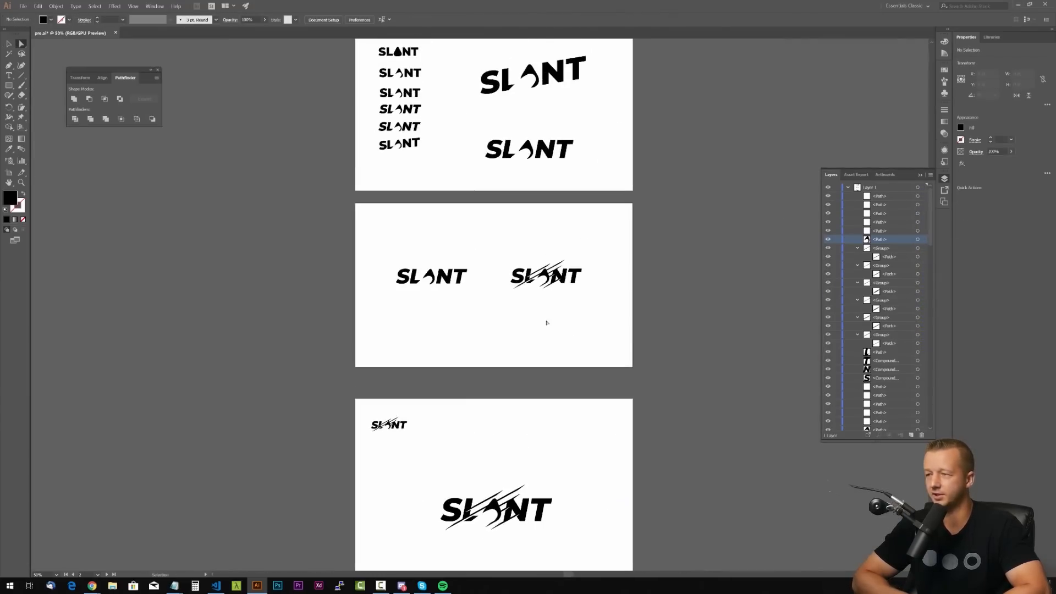
scroll(540, 291, "up", 5)
left_click(576, 237)
key("Delete")
key("ctrl+z")
left_click_drag(579, 235, 605, 217)
left_click_drag(604, 216, 591, 230)
left_click(622, 267)
scroll(627, 286, "down", 4)
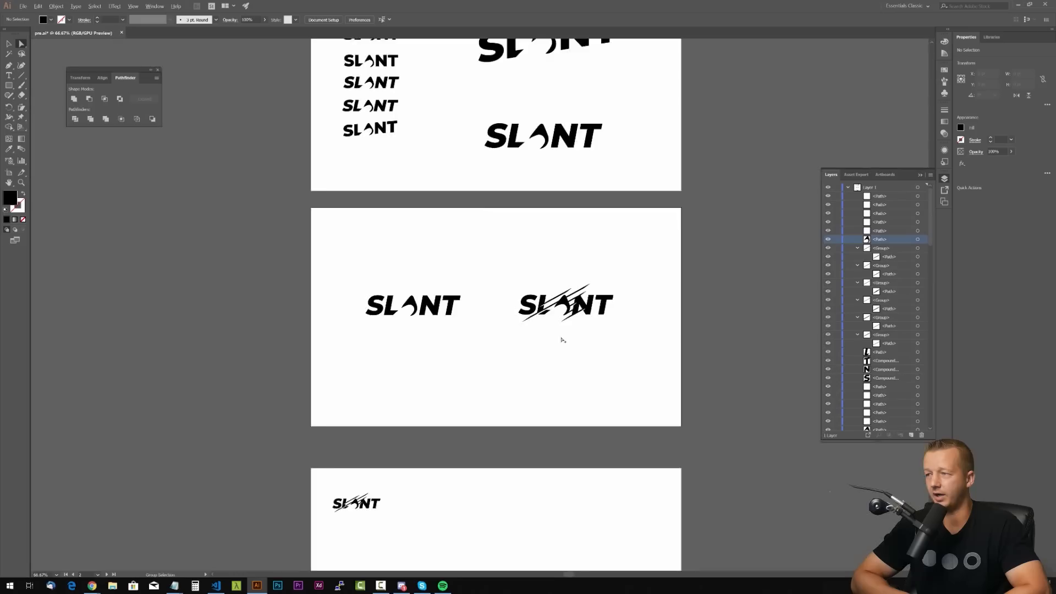
- Replace the large striped wordmark on the lowest artboard with an enlarged copy of the revised one
scroll(567, 325, "down", 2)
left_click_drag(584, 257, 559, 203)
key("v")
left_click_drag(377, 429, 555, 520)
key("Delete")
left_click_drag(470, 135, 469, 451)
left_click_drag(478, 460, 555, 491, "shift")
left_click(505, 401)
left_click_drag(372, 421, 566, 500)
left_click_drag(471, 456, 470, 467)
left_click(519, 271)
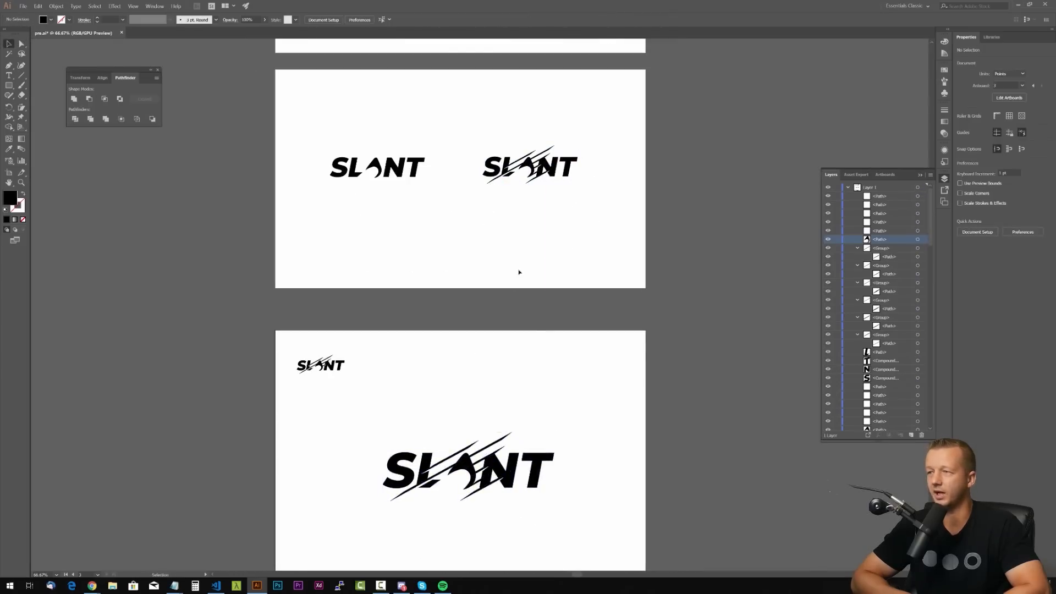
- Create a new artboard beside the lowest one and copy the large striped wordmark onto it
scroll(484, 385, "up", 1)
mouse_move(486, 61)
left_mouse_down()
mouse_move(493, 435)
mouse_move(479, 68)
left_mouse_up()
left_click_drag(495, 484, 516, 131)
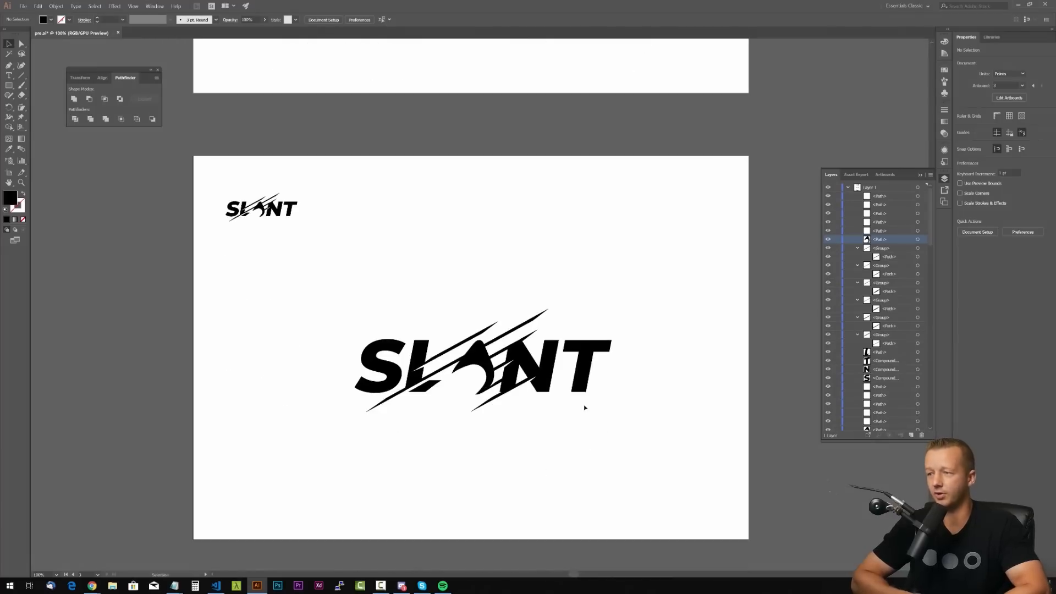
scroll(586, 410, "down", 1)
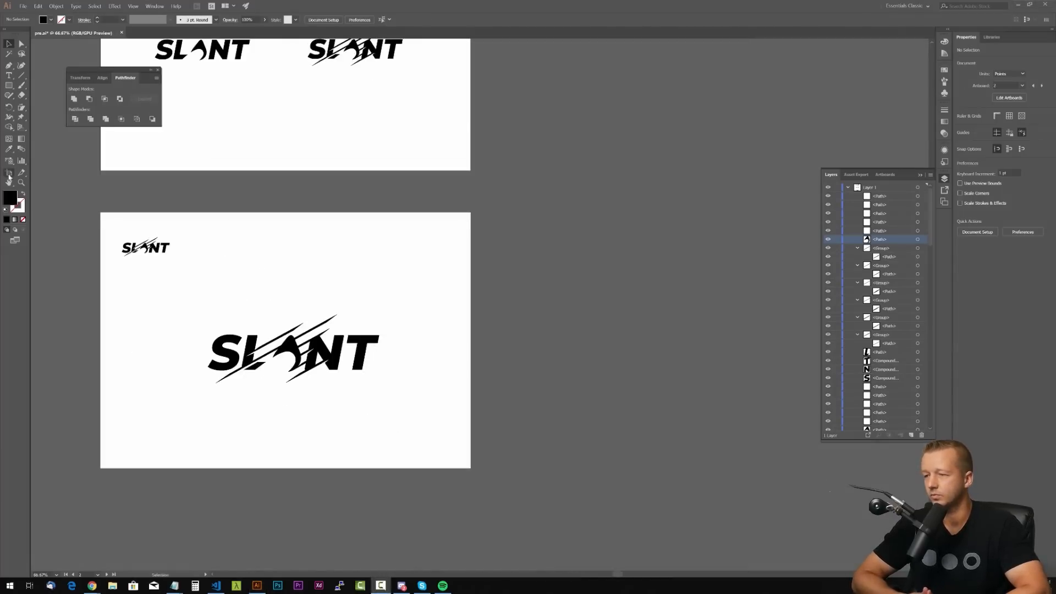
left_click(8, 173)
left_click_drag(509, 212, 898, 467)
key("v")
left_click_drag(52, 264, 253, 363)
left_click_drag(150, 306, 572, 306, "alt")
scroll(605, 330, "up", 2)
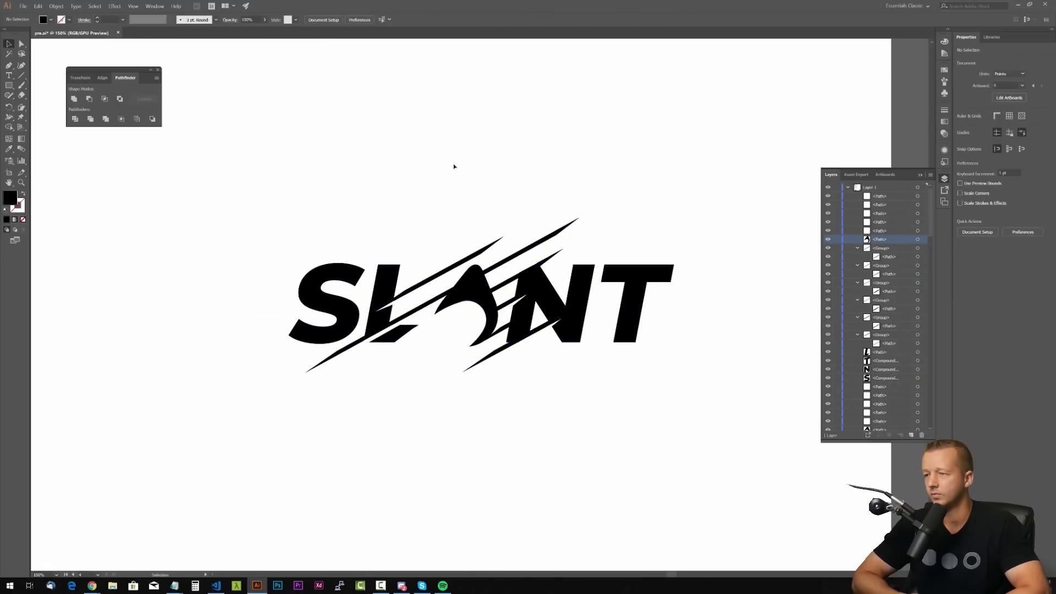
- Duplicate one of the long stripes beside the T on the new artboard
left_click(516, 258)
left_click_drag(439, 276, 689, 290, "alt")
scroll(715, 297, "up", 2)
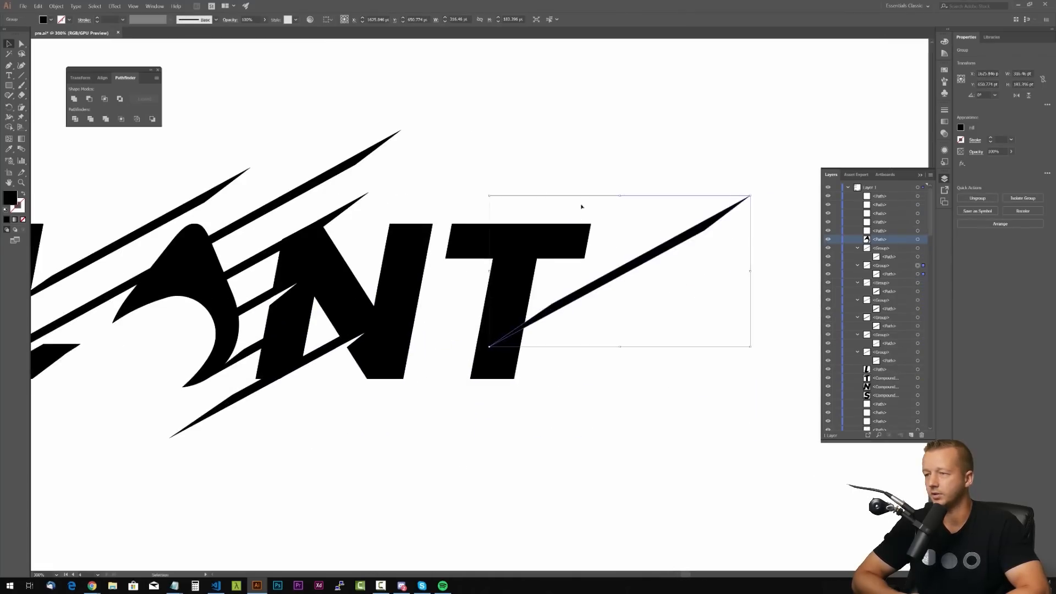
left_click_drag(582, 205, 571, 156)
- Divide the duplicated stripe with a rectangle and delete the outer pieces, keeping a short segment with vertical ends
key("m")
mouse_move(665, 187)
left_mouse_down()
mouse_move(655, 293)
mouse_move(601, 354)
left_mouse_up()
left_click(9, 44)
left_click(578, 336, "shift")
left_click(75, 118)
left_click(21, 43)
left_click(632, 286)
key("Delete")
left_click(620, 323)
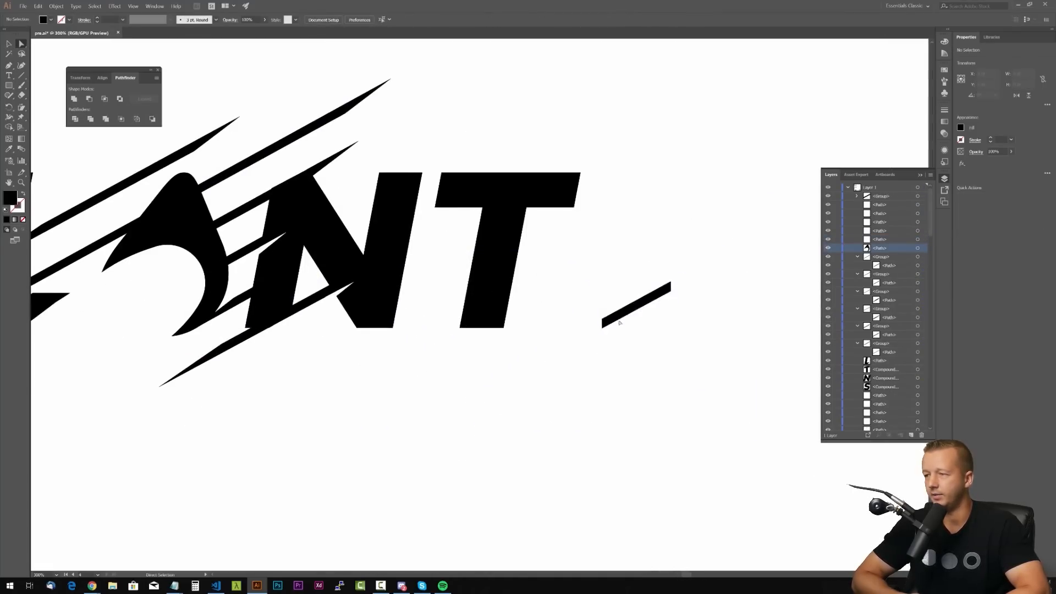
- Position the stripe segment across the T's crossbar and try to divide the letter with it
left_click_drag(606, 212, 552, 205)
scroll(578, 240, "down", 2)
scroll(494, 196, "up", 2)
key("v")
left_click_drag(658, 229, 563, 220)
left_click(578, 237, "shift")
key("a")
scroll(668, 177, "down", 2)
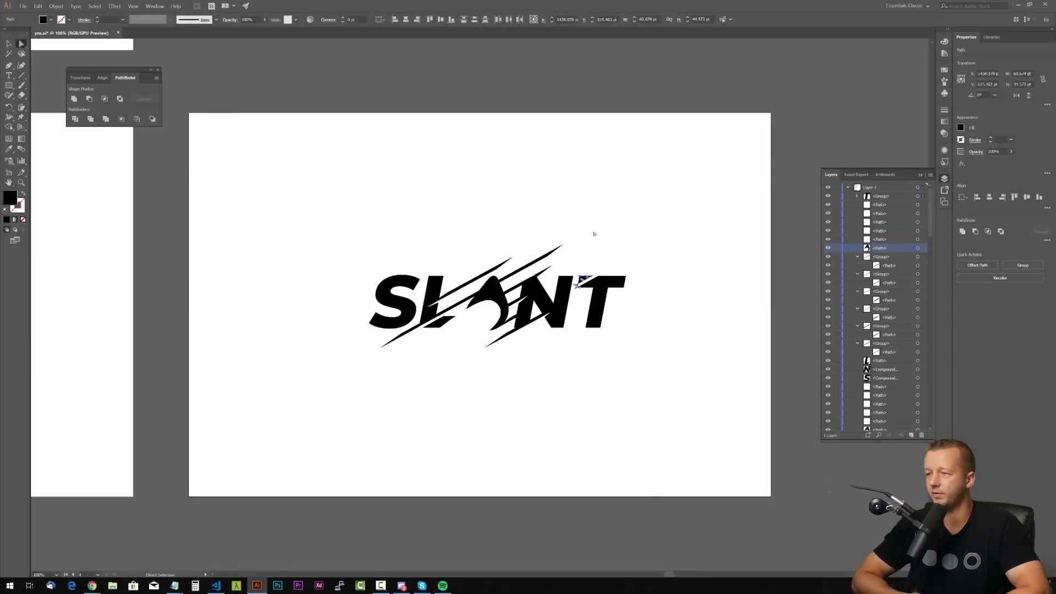
scroll(559, 248, "up", 2)
- Duplicate the segment onto the T's foot and subtract it from the letter with Minus Front
left_click(559, 248)
left_click_drag(542, 278, 565, 408)
scroll(672, 352, "down", 1)
left_click_drag(672, 356, 692, 319)
left_click(619, 308, "shift")
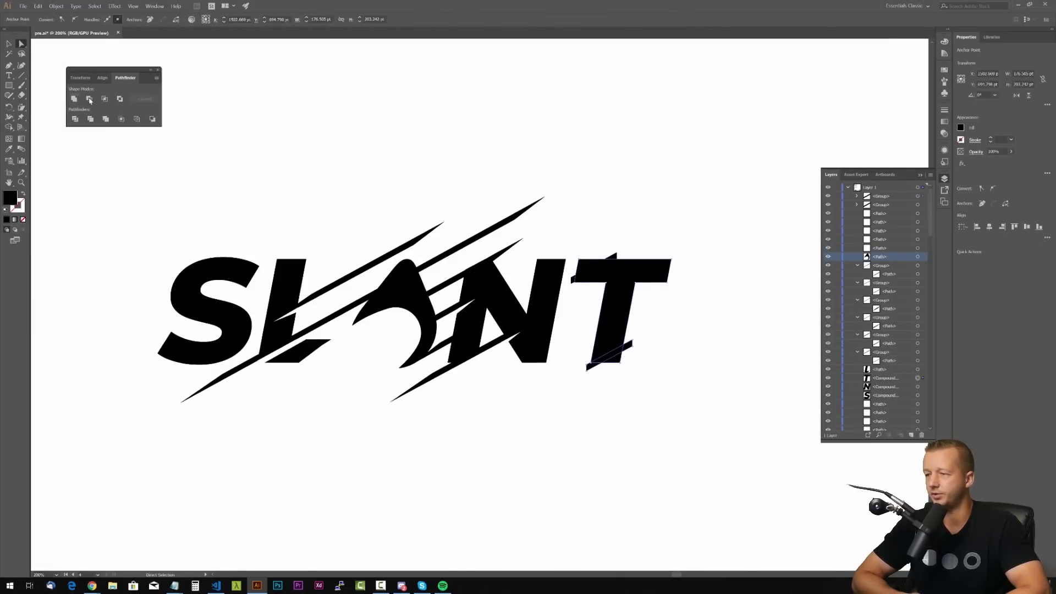
left_click(89, 99)
left_click(660, 386)
- Place duplicates of the stripe segment over the edges of the N, L and S
key("v")
left_click(602, 269)
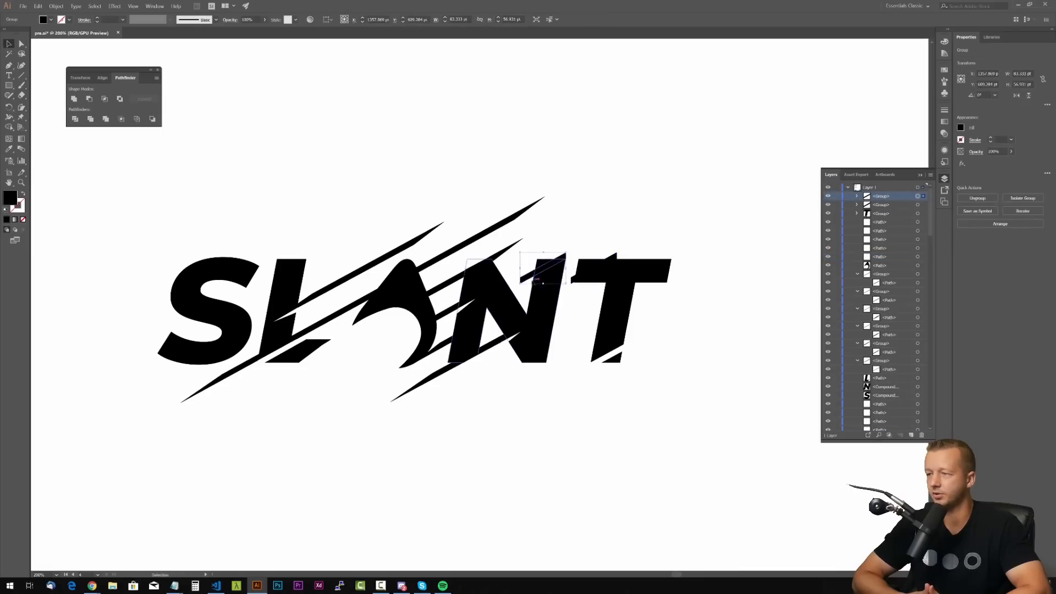
left_click_drag(541, 270, 480, 280)
left_click(544, 382)
left_click_drag(479, 280, 288, 267)
left_click_drag(288, 267, 171, 344)
left_click_drag(170, 345, 243, 281)
scroll(388, 431, "down", 1)
- Ungroup the T, select it with the stripe segment over its crossbar and subtract the segment with Minus Front
left_click(533, 315)
left_click(562, 330, "shift")
right_click(561, 321)
left_click(584, 382)
left_click(532, 316)
left_click(562, 331, "shift")
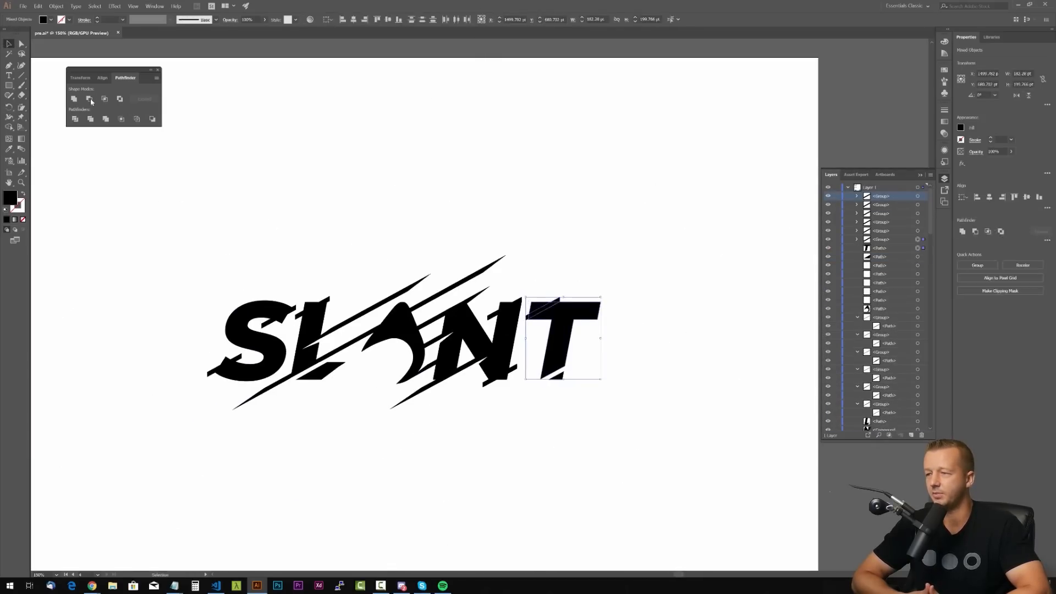
left_click(90, 100)
- Ungroup the N and subtract the stripe segment at the top of its right stem with Minus Front
left_click_drag(83, 70, 600, 210)
left_click(505, 311)
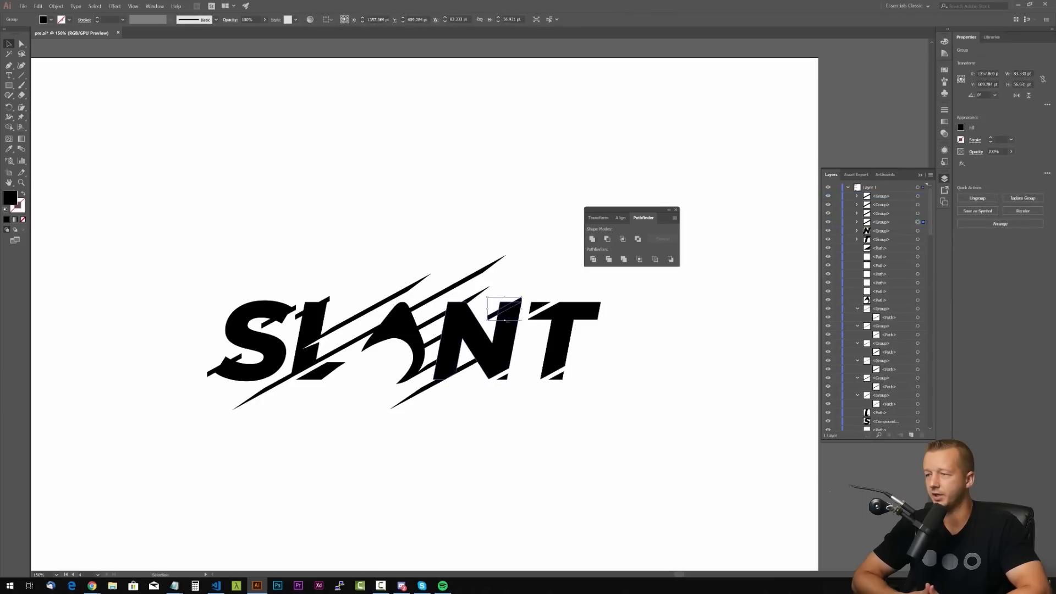
right_click(508, 334)
left_click(533, 395)
left_click(505, 311)
left_click(507, 333, "shift")
left_click(609, 240)
- Subtract the stripe segment over the top of the L from the letter with Minus Front
left_click(542, 248)
left_click(312, 309)
left_click(312, 332, "shift")
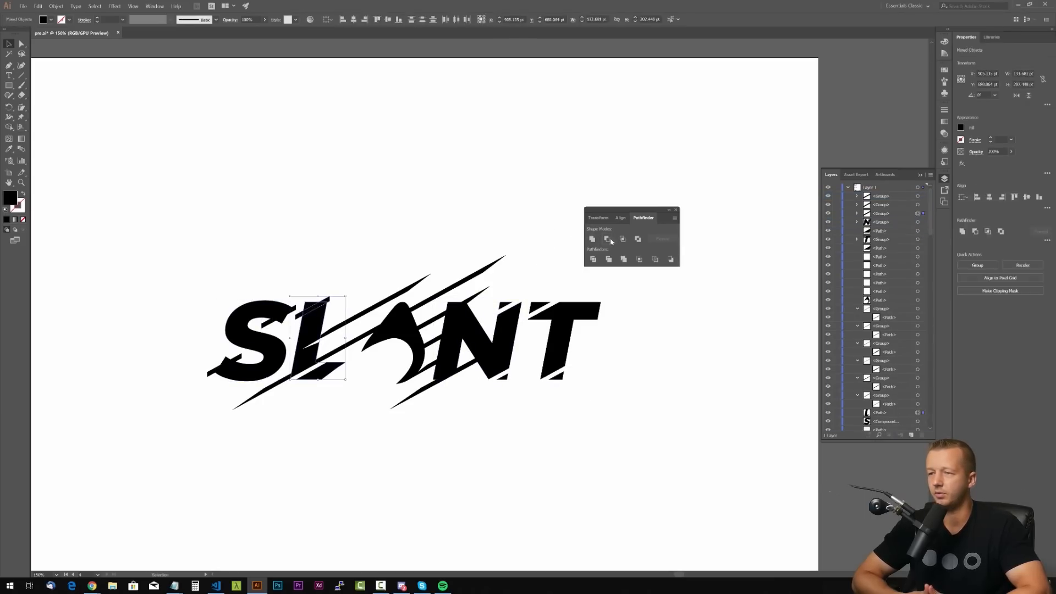
left_click(608, 239)
- Ungroup the S and subtract the stripe segment over its lower end with Minus Front
left_click(234, 364)
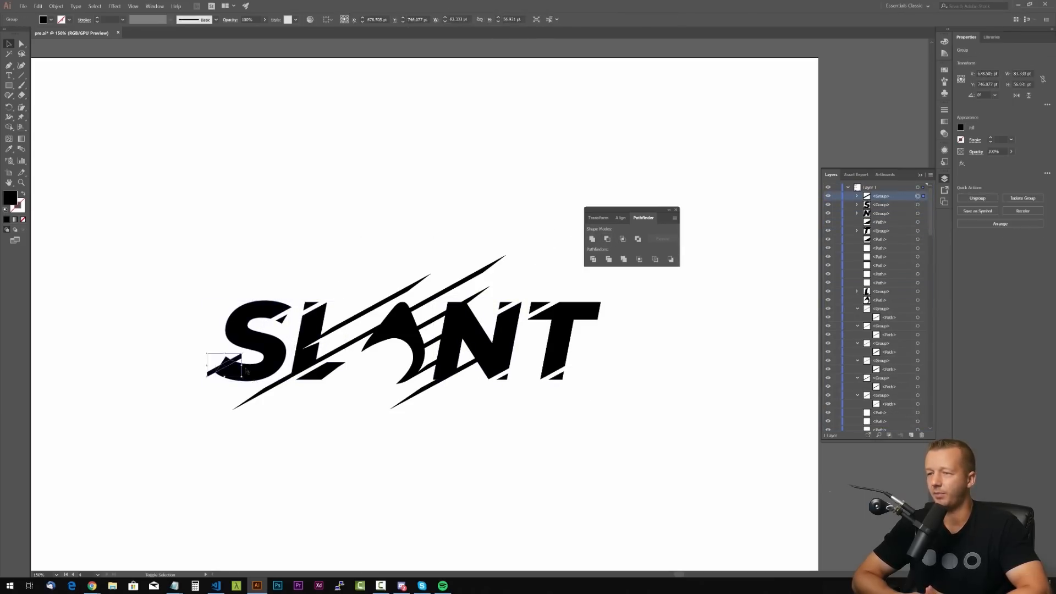
right_click(262, 306)
left_click(286, 367)
left_click(234, 364)
left_click(247, 372, "shift")
left_click(607, 239)
- Delete the leftover fragments cut off at the S's lower end and the N's foot
scroll(478, 226, "down", 2)
scroll(560, 168, "up", 1)
left_click(493, 324)
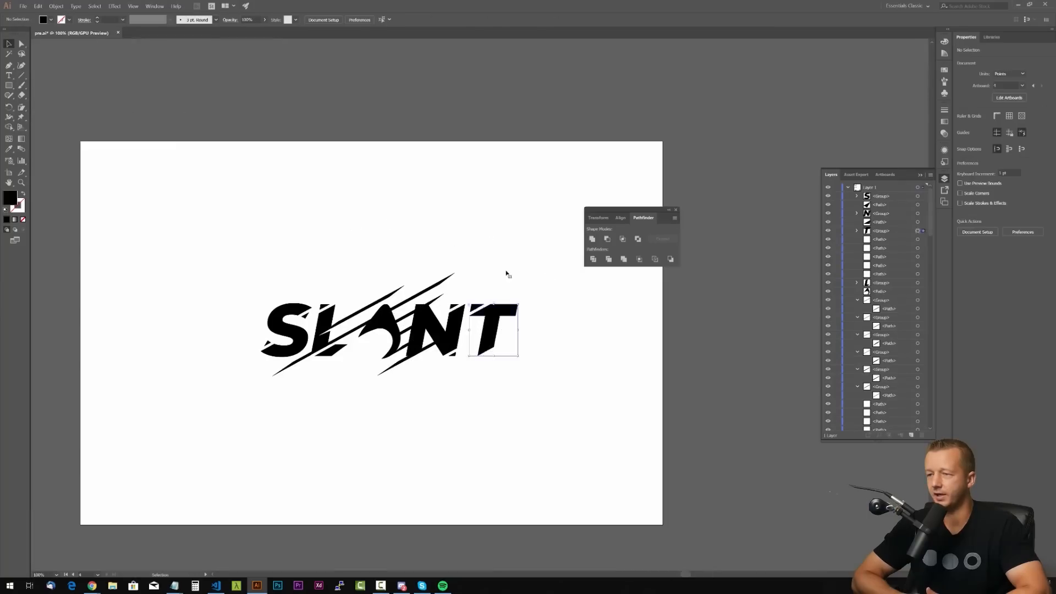
left_click(269, 345)
key("Delete")
left_click(455, 355)
key("Delete")
- Ungroup the cut N and T and delete the leftover fragment above the T's crossbar
right_click(460, 307)
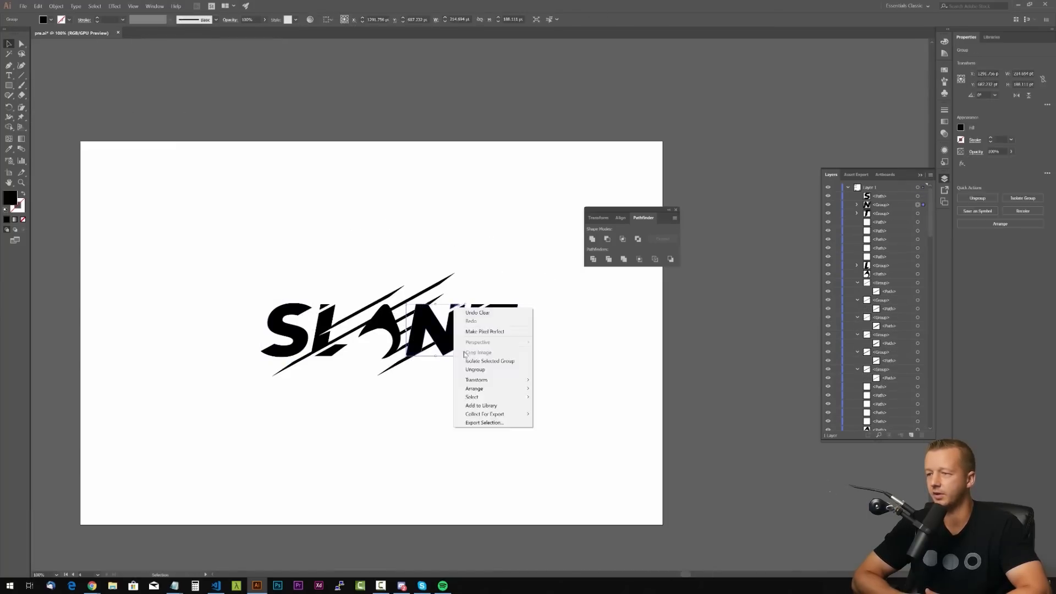
left_click(481, 368)
left_click(460, 309)
key("Delete")
right_click(471, 306)
left_click(492, 367)
left_click(509, 262)
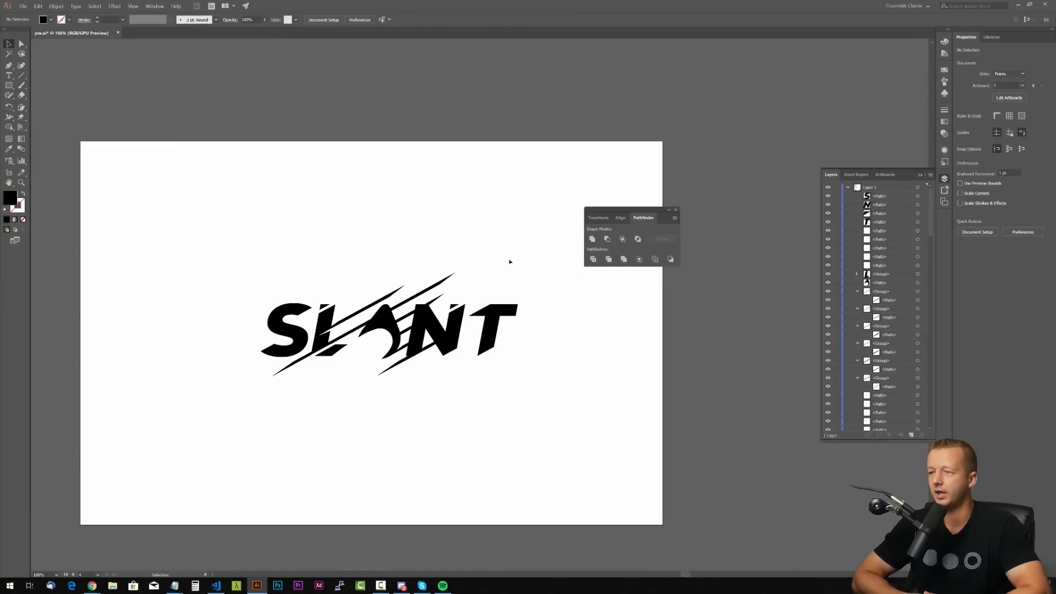
- Ungroup the cut L and delete the leftover fragment above its stem
left_click_drag(489, 246, 534, 245)
scroll(491, 226, "down", 1)
left_click_drag(318, 269, 419, 297)
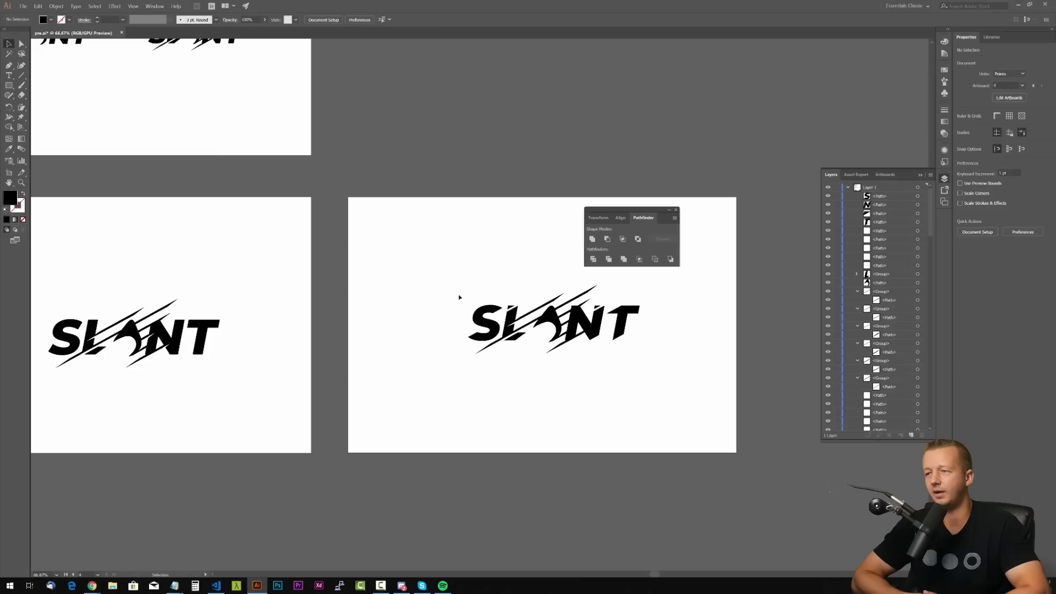
right_click(516, 310)
left_click(537, 370)
left_click(511, 307)
key("Delete")
- Send the N backward several levels in the stacking order, behind the white wedge shapes
key("ctrl+[")
key("ctrl+[")
key("ctrl+[")
key("ctrl+[")
key("ctrl+[")
key("ctrl+[")
key("ctrl+[")
key("ctrl+[")
scroll(592, 311, "up", 4)
key("a")
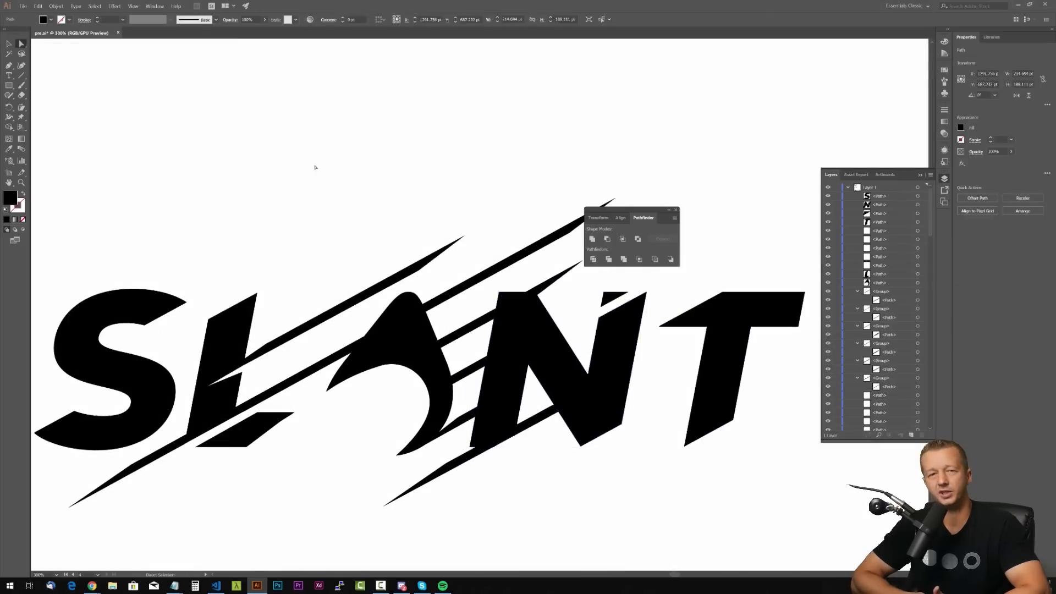
left_click(315, 167)
- Delete the leftover fragment beside the top of the N's right stem
scroll(451, 197, "down", 3)
left_click_drag(361, 182, 542, 281)
scroll(542, 280, "down", 1)
left_click_drag(631, 210, 615, 150)
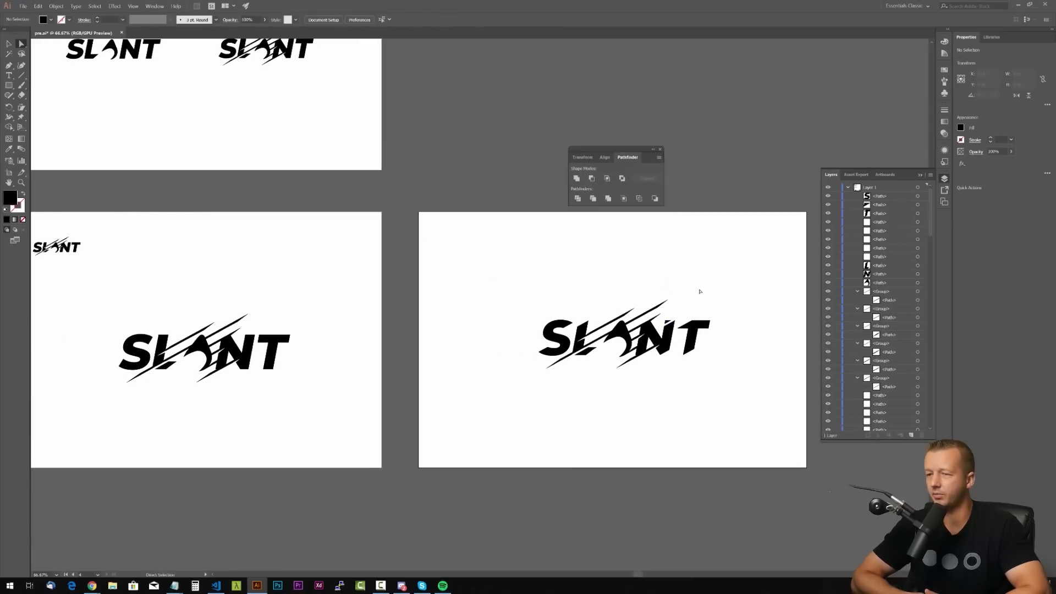
left_click(668, 323)
key("Delete")
key("v")
- Compare the earlier striped SLANT wordmark with the new angled-cut version at different magnifications
scroll(110, 335, "up", 3)
left_click_drag(94, 347, 177, 307)
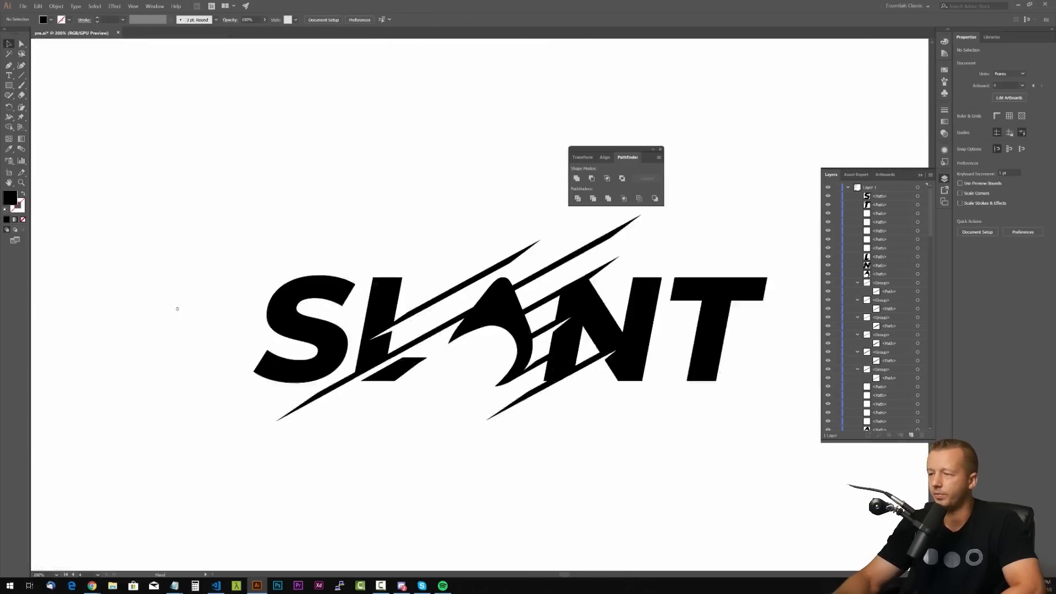
left_click(661, 150)
key("a")
left_click(539, 374)
left_click(634, 208)
left_click_drag(770, 187, 361, 198)
left_click_drag(771, 227, 323, 204)
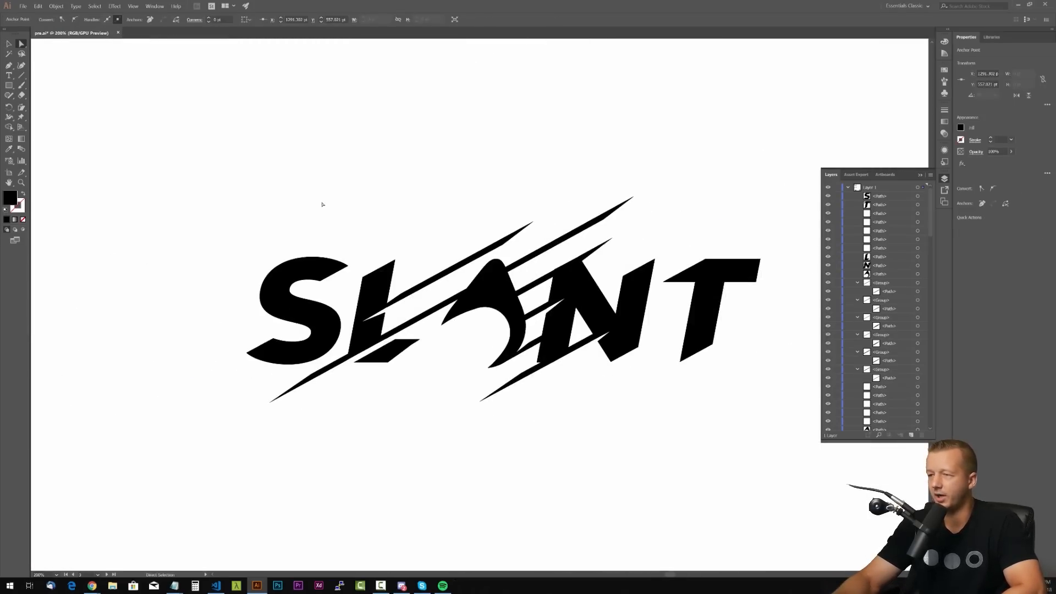
left_click(565, 392)
scroll(396, 166, "down", 4)
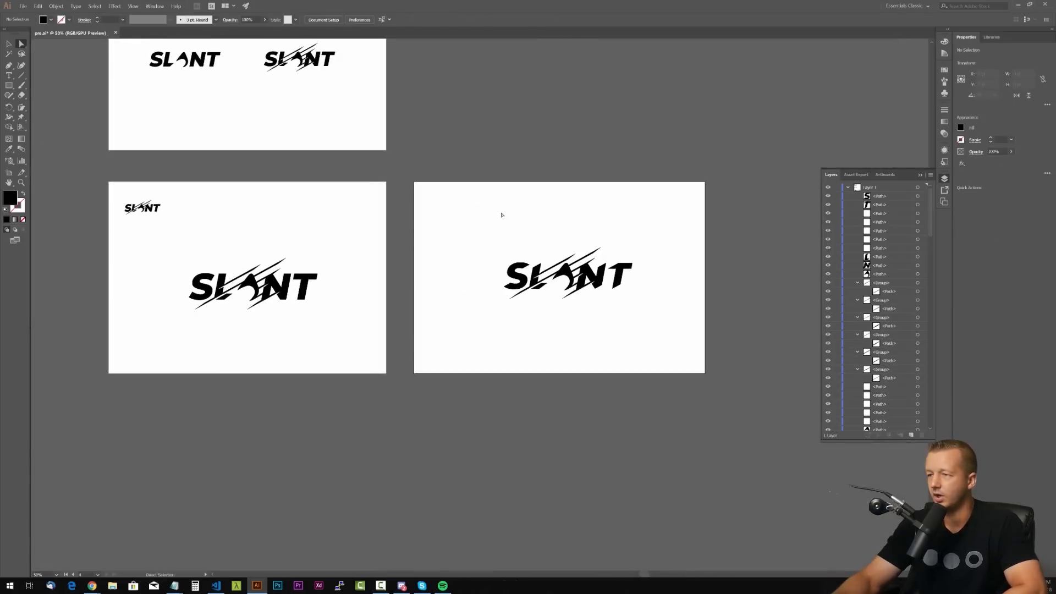
scroll(632, 287, "up", 4)
scroll(564, 305, "down", 4)
scroll(616, 321, "up", 3)
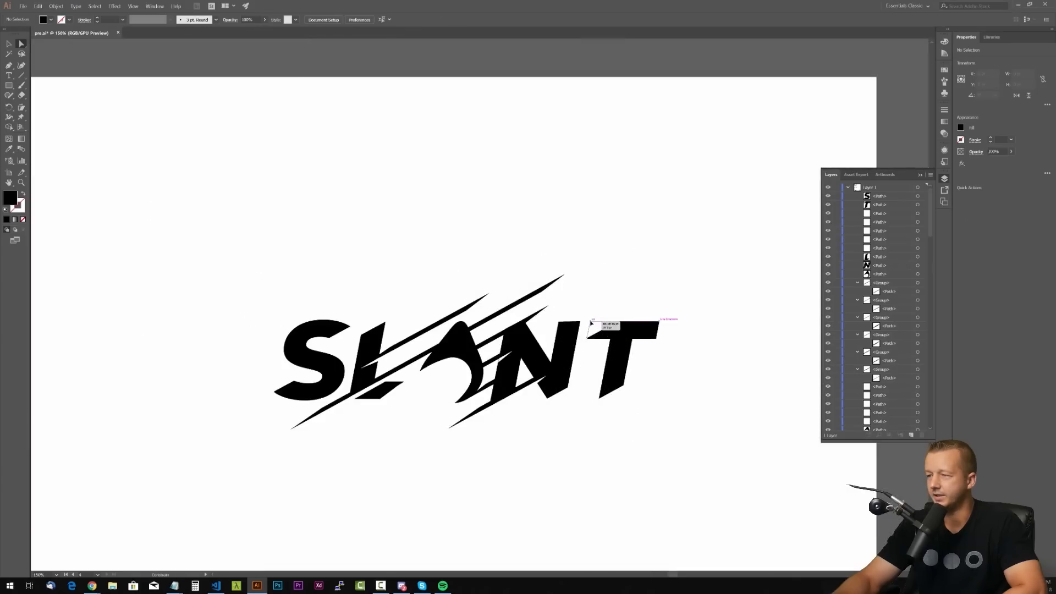
scroll(591, 323, "down", 4)
scroll(595, 259, "up", 2)
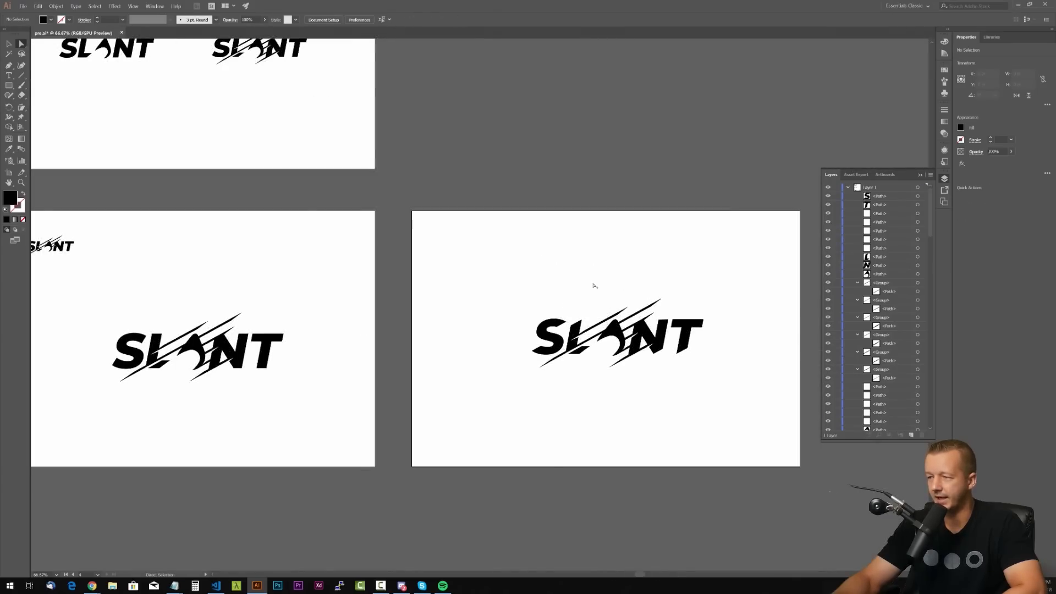
key("v")
scroll(537, 245, "down", 1)
scroll(427, 307, "up", 3)
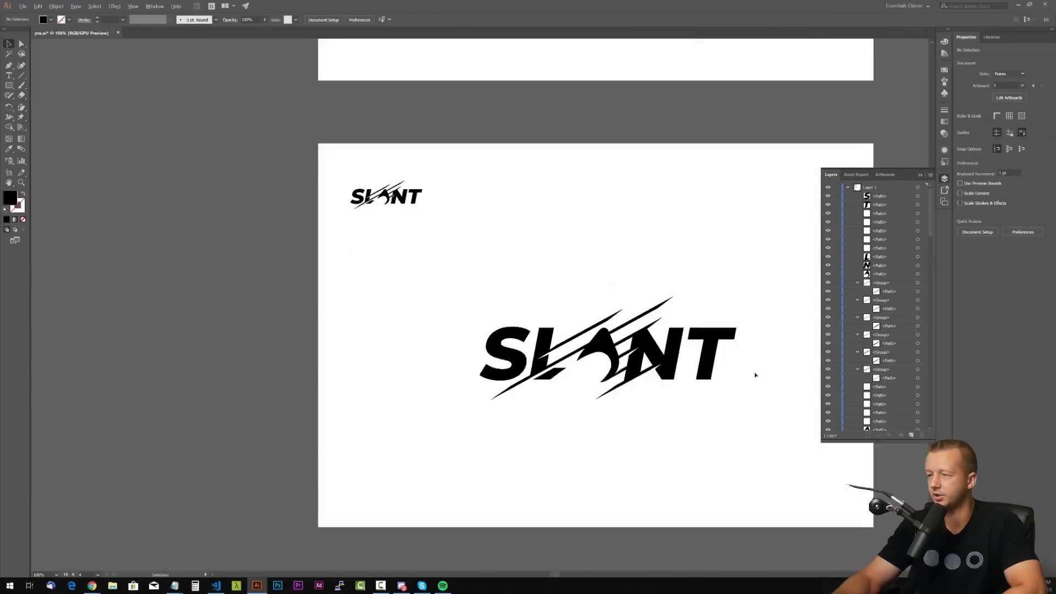
scroll(618, 424, "down", 2)
scroll(110, 346, "up", 3)
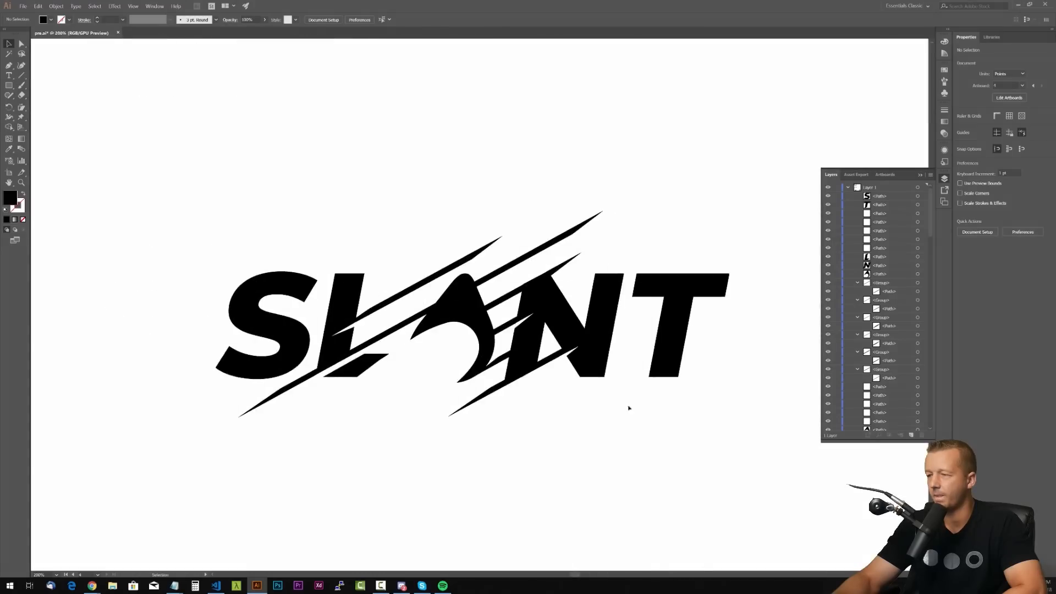
scroll(629, 408, "down", 3)
scroll(591, 409, "up", 3)
- Paste a copy of the shape on the N behind it, shift the copy slightly and sample a white fill
left_click(547, 300)
key("ctrl+c")
key("ctrl+b")
left_click_drag(548, 300, 537, 304)
key("i")
left_click(435, 343)
left_click(9, 44)
left_click(264, 198)
- Review all SLANT artboards and compare the striped wordmark with the angled-cut one up close
scroll(439, 315, "down", 3)
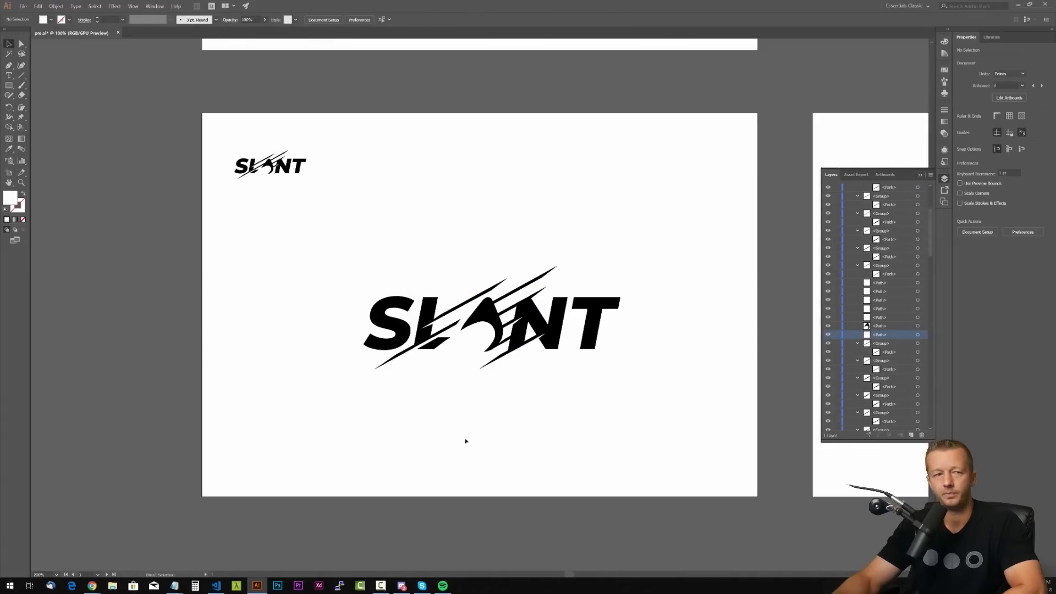
left_click_drag(626, 436, 388, 398)
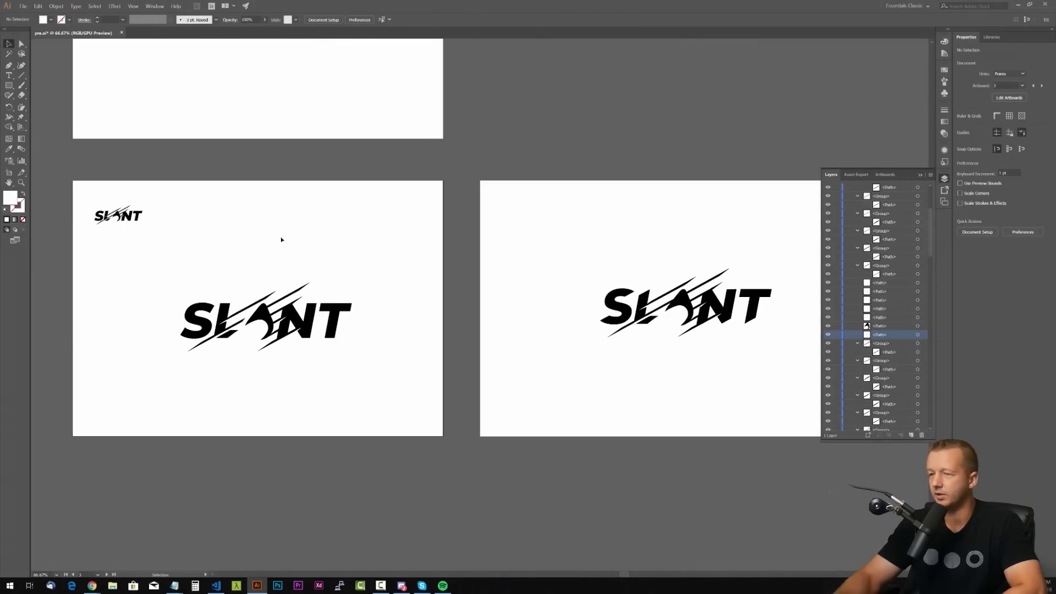
scroll(318, 316, "up", 2)
scroll(344, 323, "down", 4)
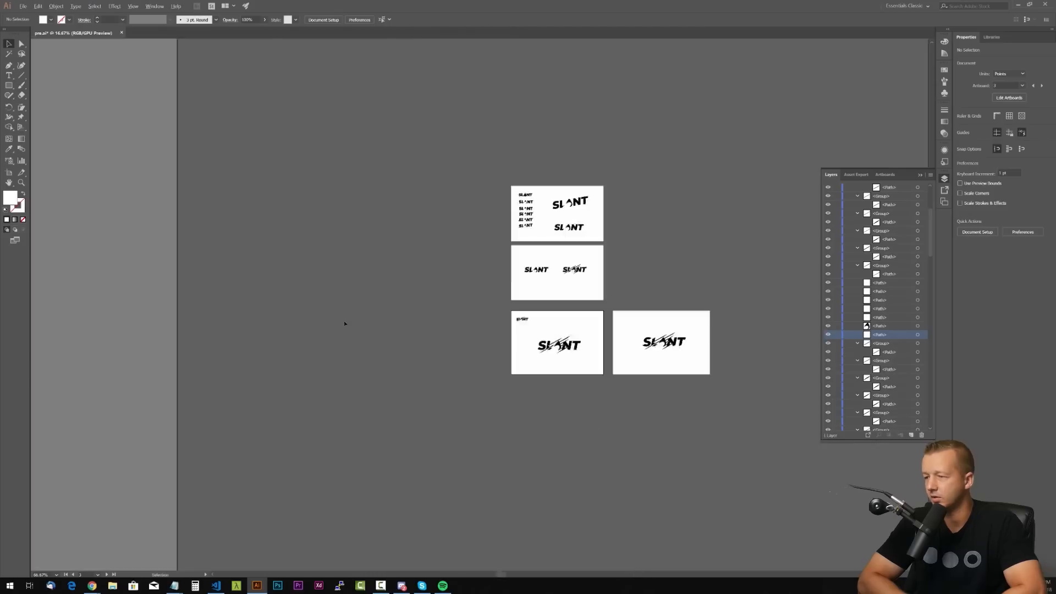
scroll(377, 358, "up", 3)
scroll(402, 314, "up", 1)
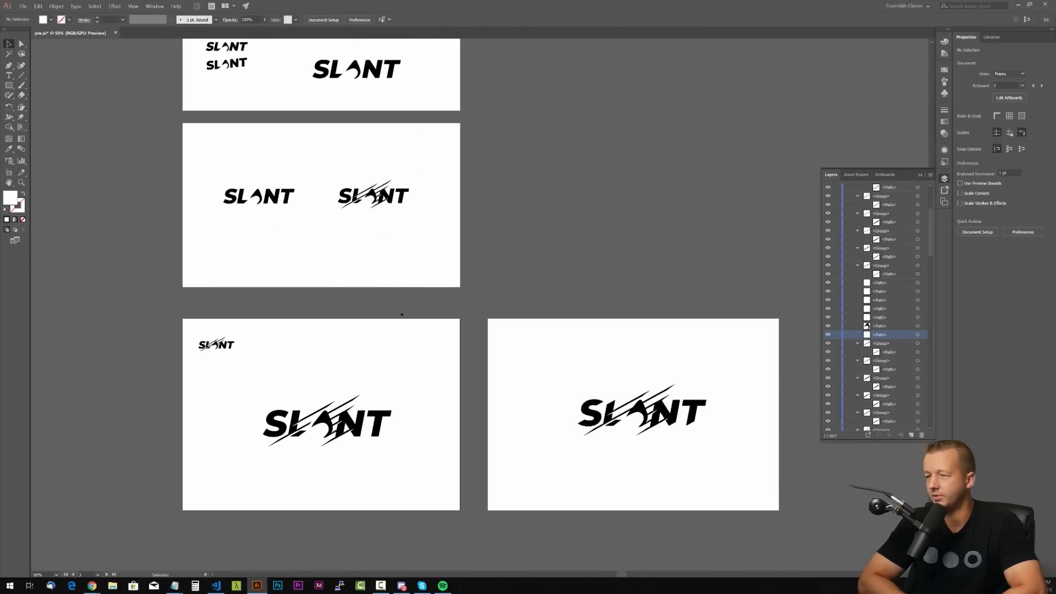
scroll(284, 257, "up", 4)
left_click_drag(283, 258, 550, 568)
scroll(551, 394, "down", 5)
scroll(550, 479, "up", 5)
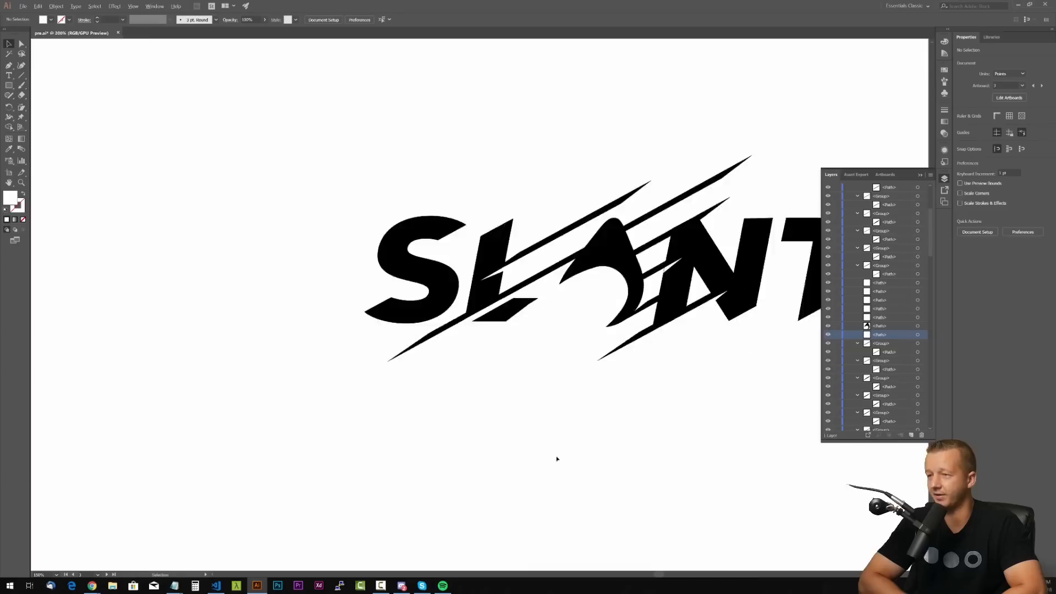
scroll(553, 462, "down", 2)
scroll(570, 448, "up", 1)
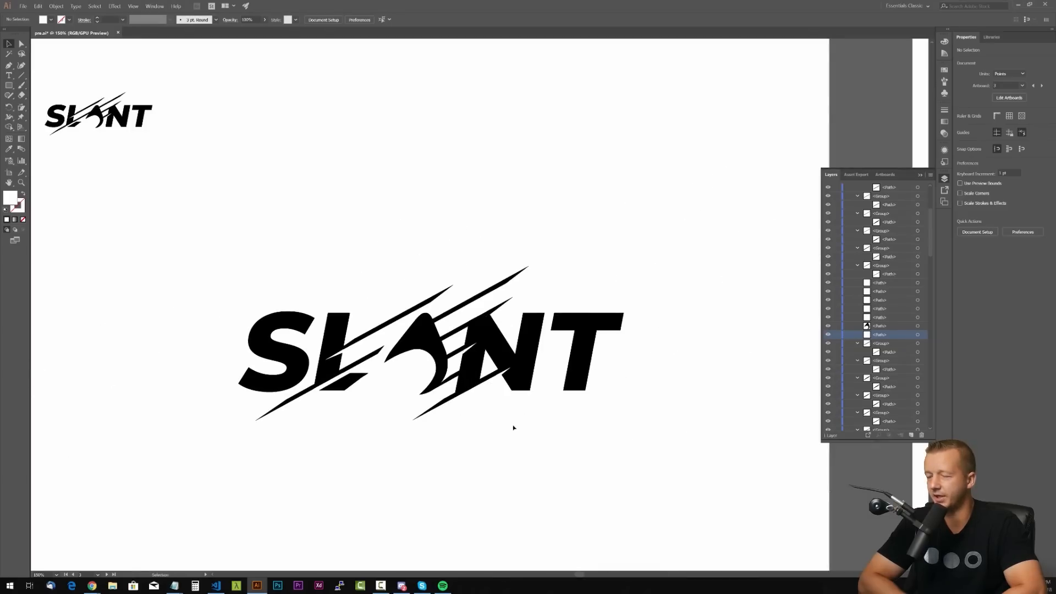
- Try to reposition a stripe crossing the N so it extends above the letter's right stem
left_click(456, 357)
scroll(527, 334, "up", 2)
left_click_drag(539, 310, 537, 319)
left_click(21, 43)
left_click_drag(516, 309, 447, 343)
left_click_drag(361, 391, 361, 391)
key("ctrl+z")
key("ctrl+z")
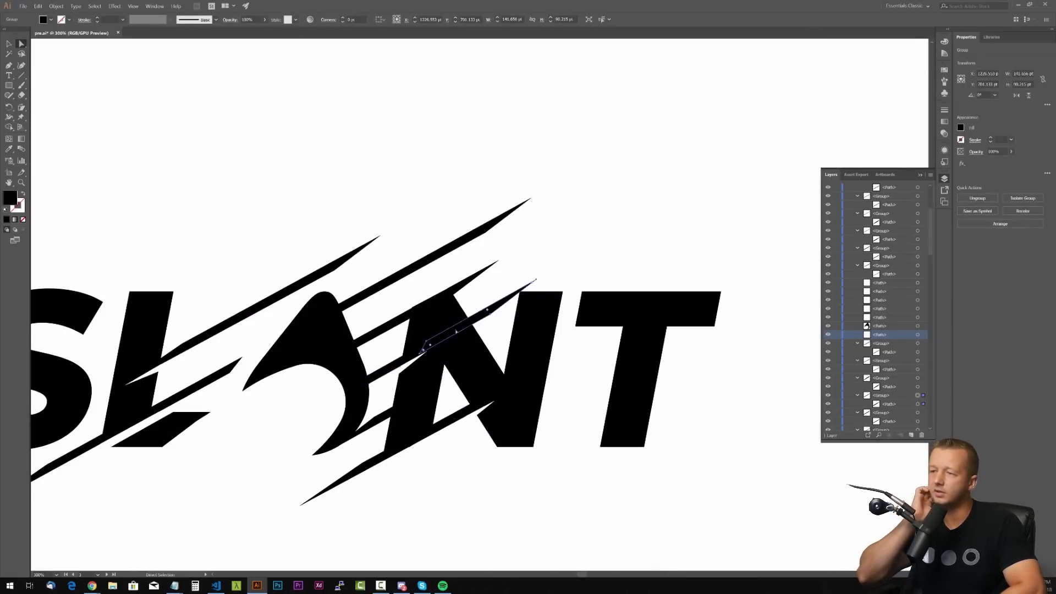
scroll(489, 274, "up", 3)
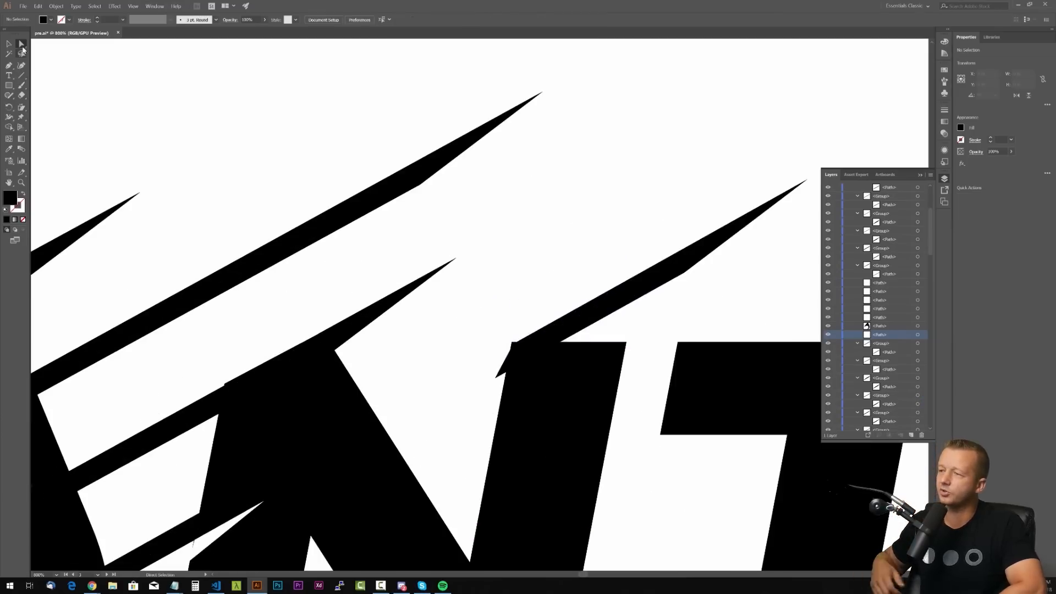
left_click(507, 370)
left_click(513, 304)
- Examine the striped and angled-cut wordmarks side by side and inspect the wedge notch in the N's left stem
scroll(512, 304, "down", 8)
scroll(501, 304, "up", 4)
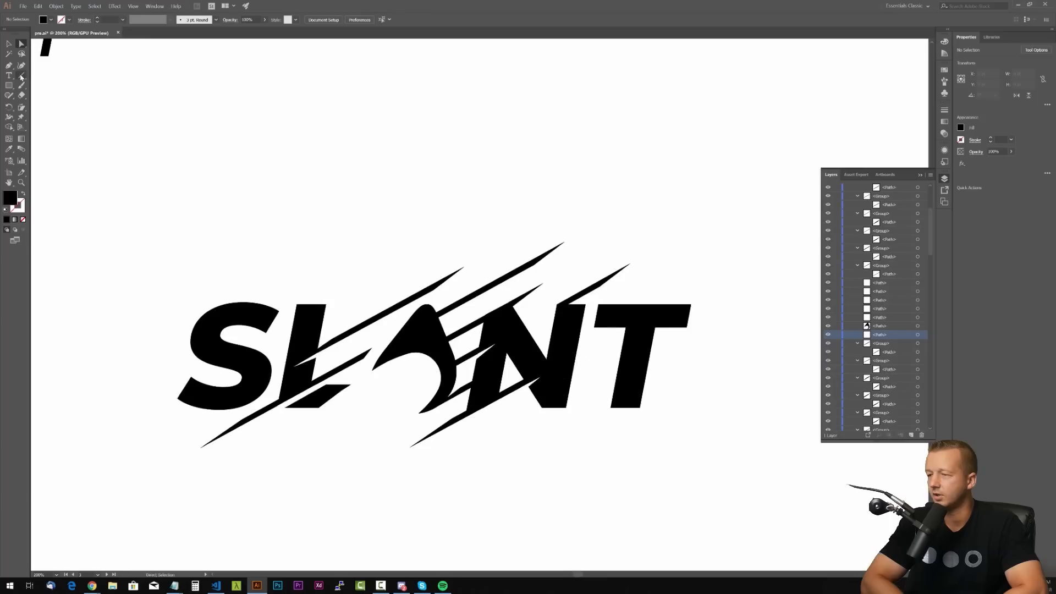
key("backslash")
scroll(604, 251, "down", 4)
scroll(625, 250, "up", 3)
scroll(575, 236, "down", 3)
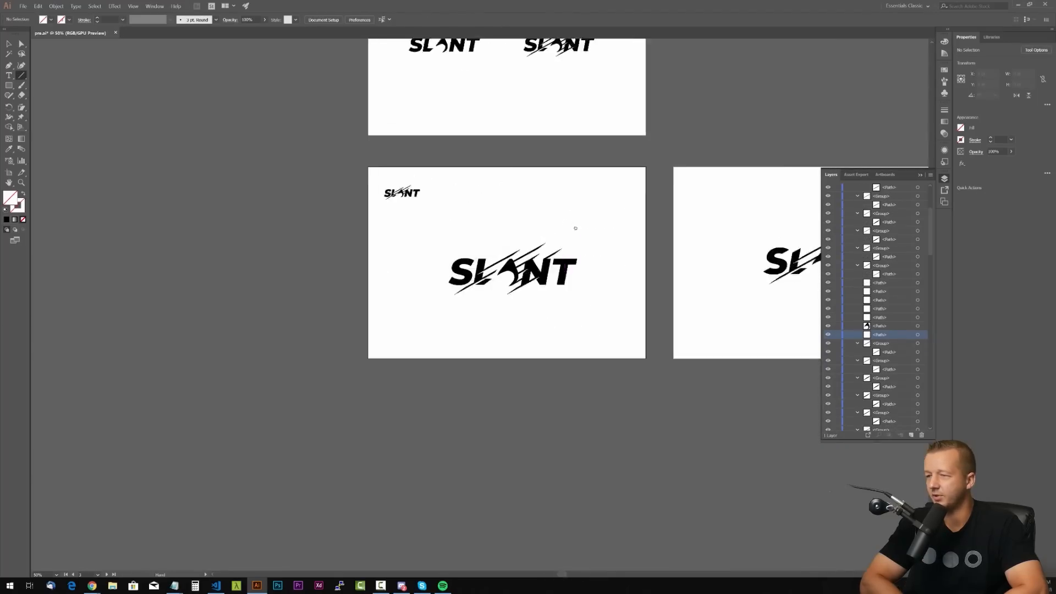
left_click_drag(575, 229, 414, 302)
key("v")
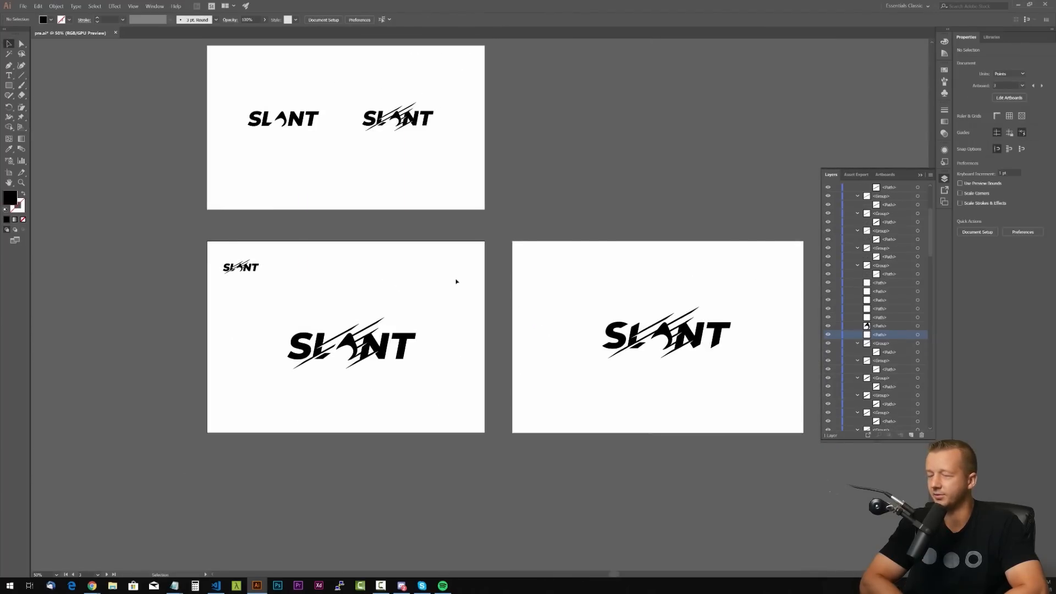
scroll(484, 262, "up", 4)
scroll(597, 275, "up", 3)
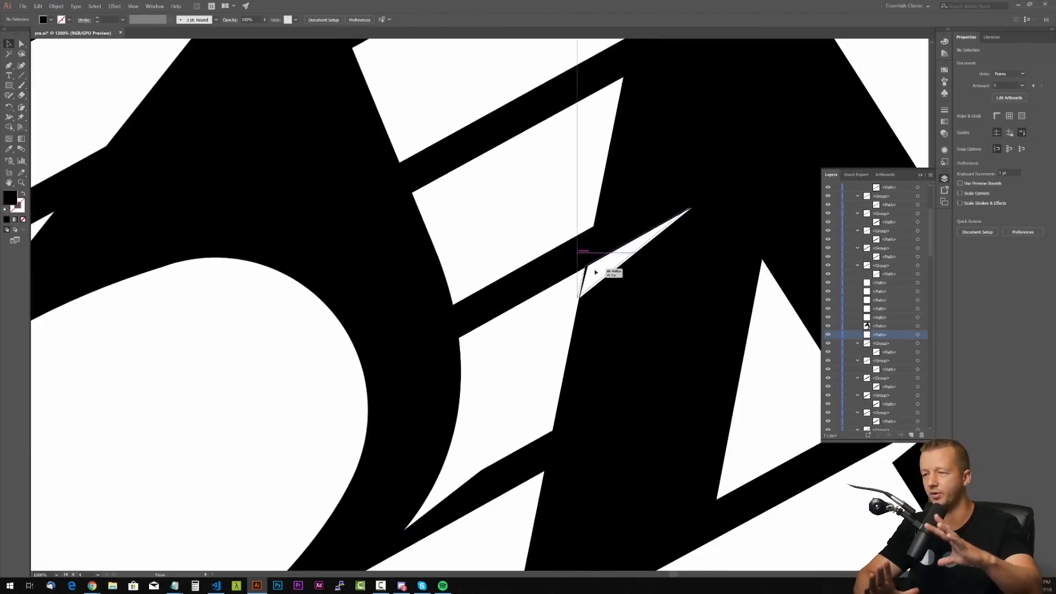
- Subtract the white wedge shapes from the N of the angled-cut wordmark with Pathfinder
scroll(562, 443, "down", 4)
left_click_drag(717, 420, 163, 354)
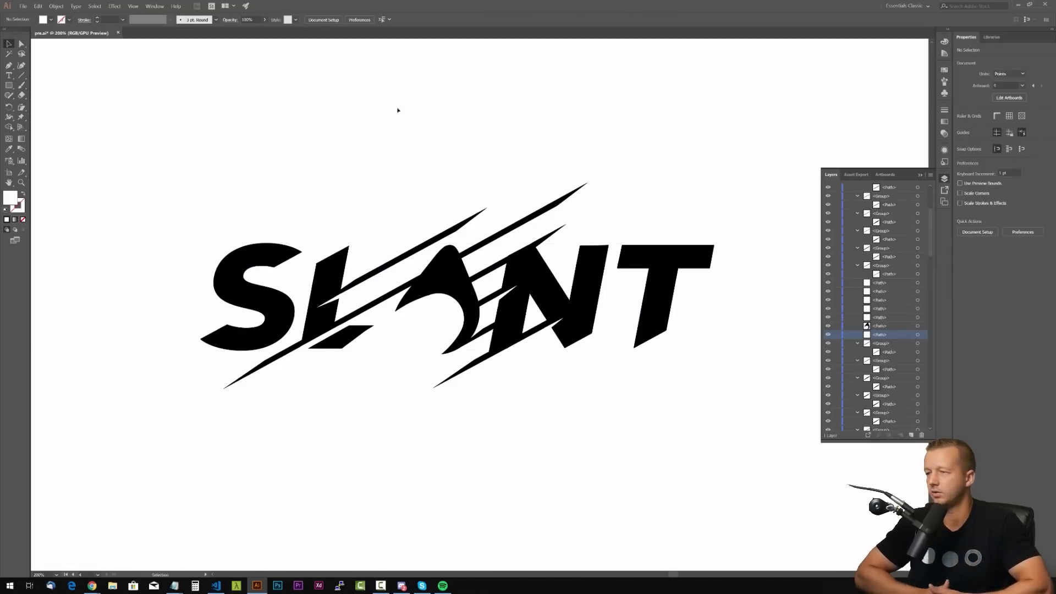
scroll(445, 202, "down", 4)
scroll(447, 201, "up", 4)
left_click(537, 337)
left_click(553, 308, "shift")
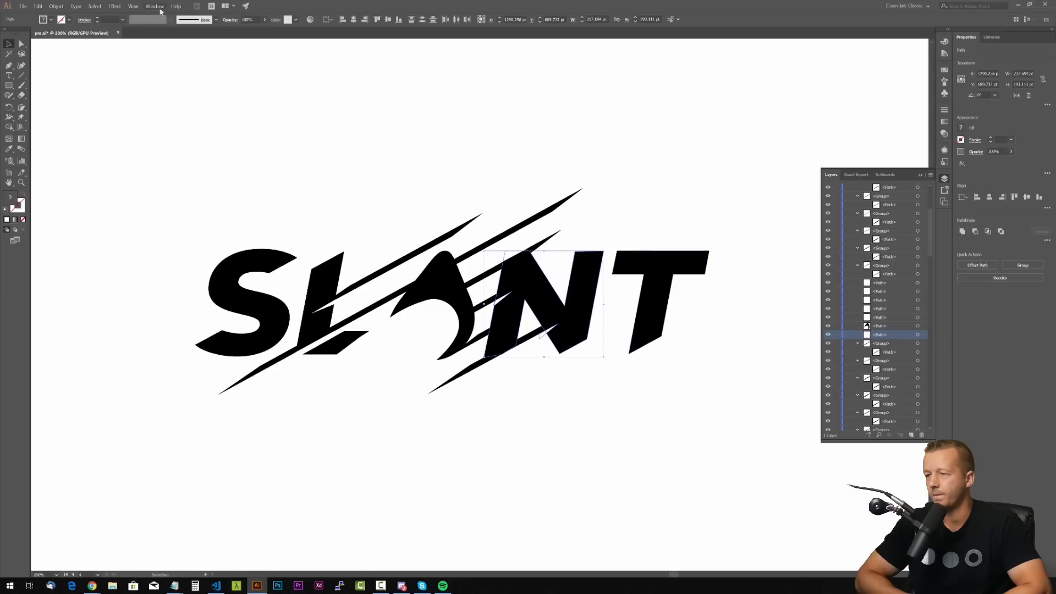
left_click(156, 6)
left_click(173, 284)
left_click(576, 201)
- Delete the leftover piece at the foot of the N's left stem
key("a")
scroll(425, 246, "up", 6)
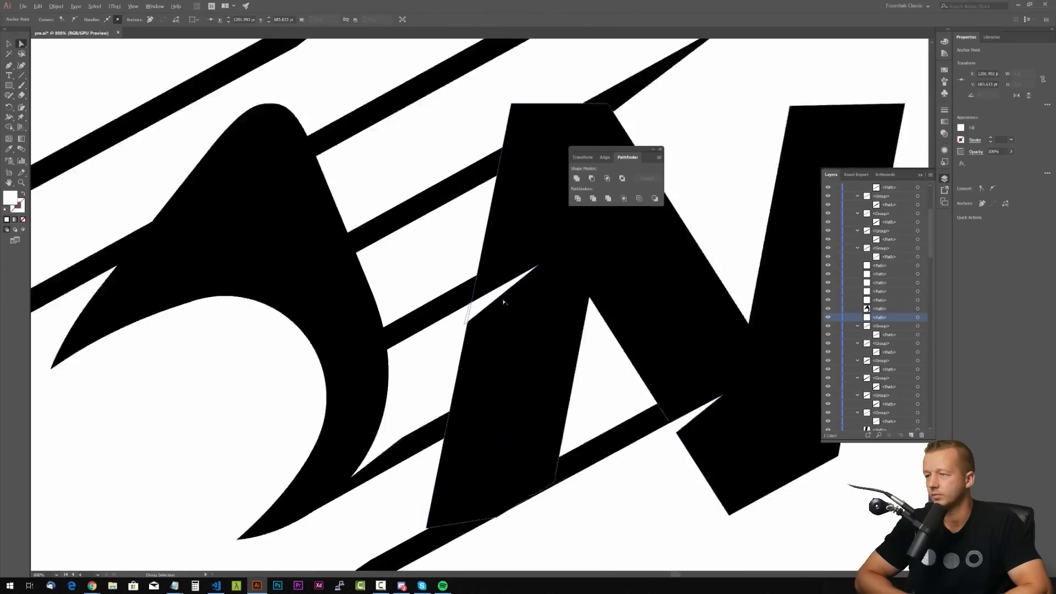
left_click(425, 246)
left_click_drag(425, 246, 441, 133)
left_click(460, 432)
key("Delete")
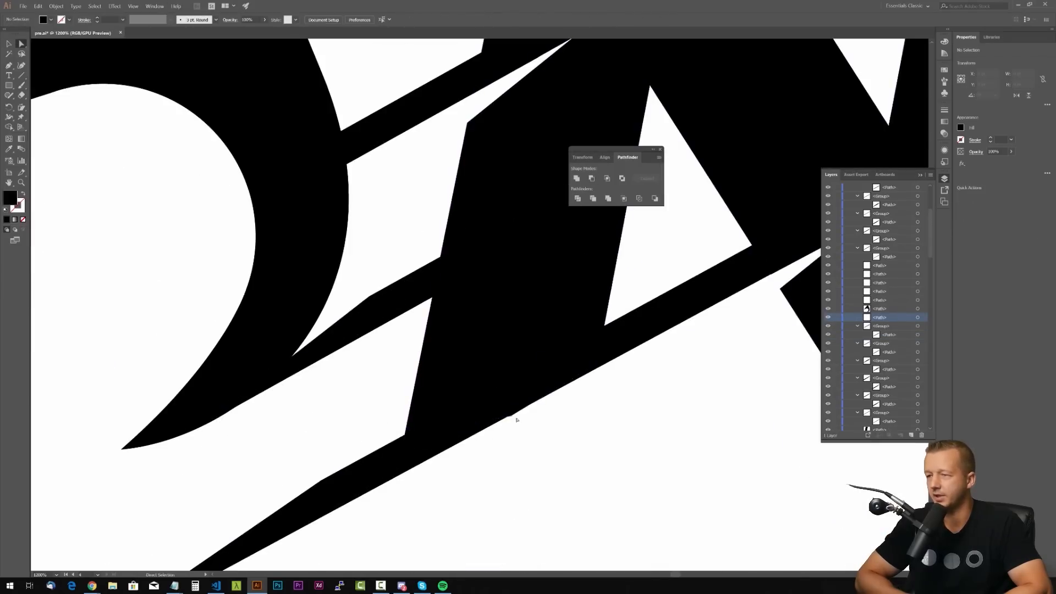
- Delete the leftover piece at the foot of the L
scroll(534, 416, "down", 5)
scroll(247, 385, "up", 4)
left_click(435, 367)
key("Delete")
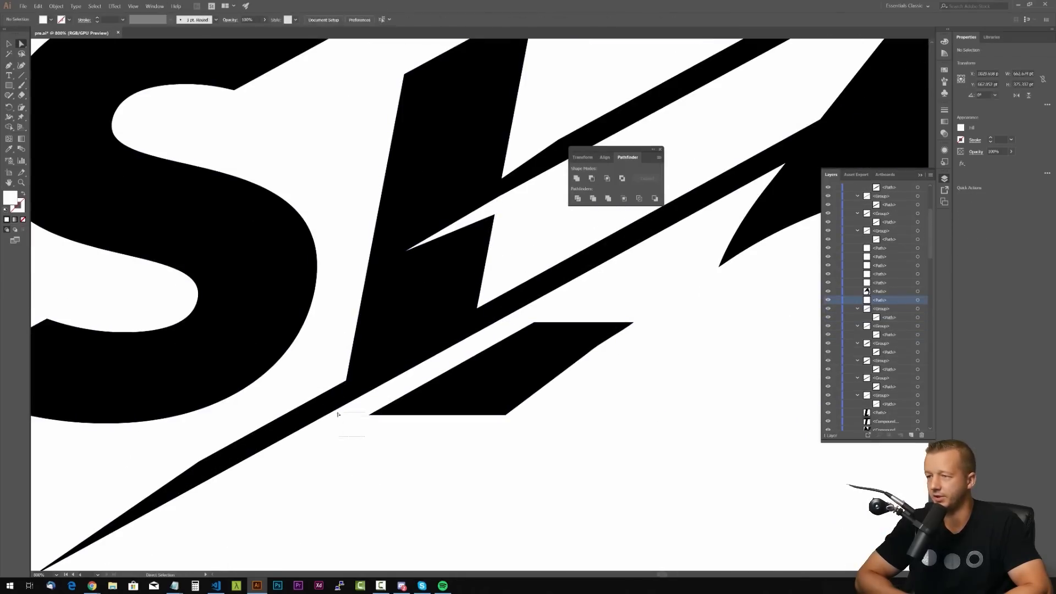
- Close the Pathfinder and save the document
scroll(495, 204, "down", 5)
key("v")
scroll(413, 296, "down", 1)
left_click(660, 149)
key("ctrl+s")
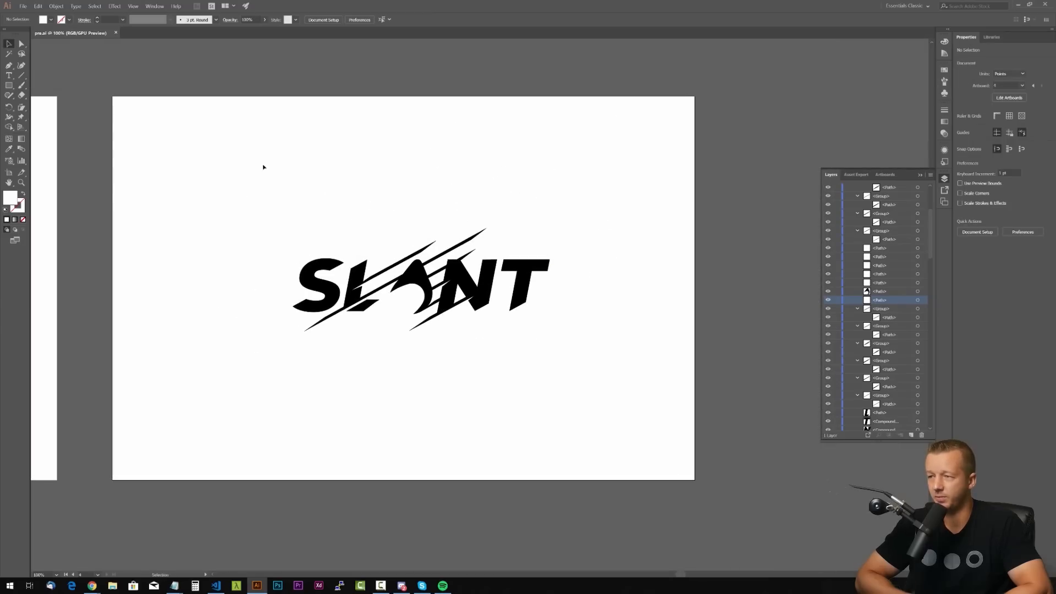
- Draw an artboard-sized rectangle, move it behind the angled-cut wordmark in the layer order and fill it yellow
key("m")
left_click_drag(113, 96, 695, 480)
key("v")
scroll(906, 273, "up", 4)
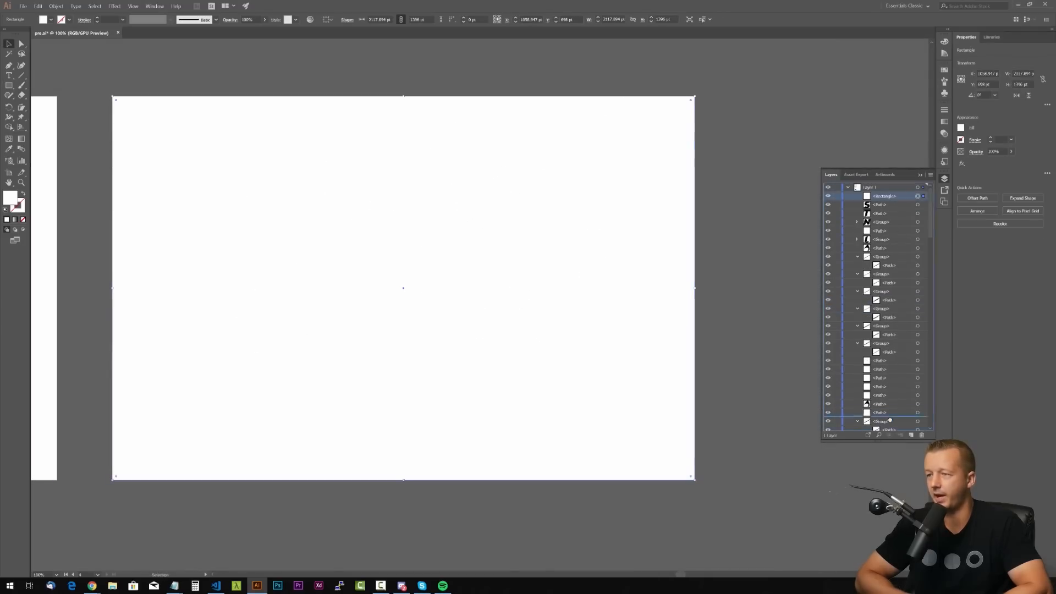
left_click_drag(891, 420, 890, 417)
left_click(960, 128)
left_click(905, 158)
left_click(754, 220)
- Delete the leftover white piece of the wordmark that shows up against the yellow background
scroll(473, 284, "up", 4)
left_click(364, 197)
key("Delete")
scroll(456, 307, "down", 4)
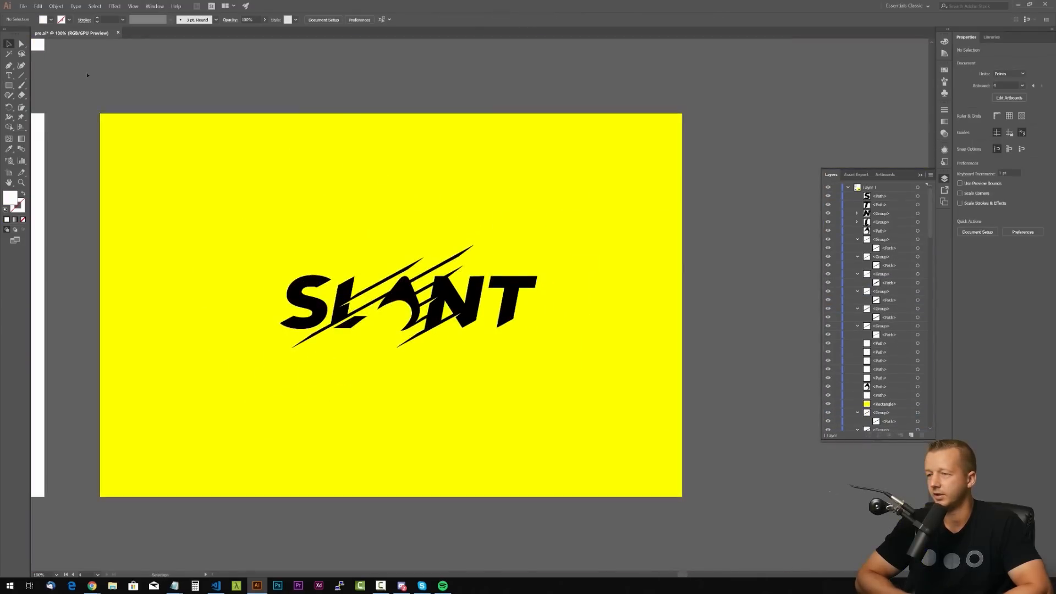
- Create an artboard beside the angled-cut wordmark's artboard and move the yellow rectangle onto it
left_click(8, 172)
mouse_move(232, 134)
left_mouse_down()
mouse_move(719, 460)
mouse_move(769, 516)
left_mouse_up()
key("v")
left_click_drag(291, 161, 625, 170)
- Duplicate the yellow rectangle and its wordmark alongside, narrow the copied rectangle and re-centre the copied wordmark on it
left_click_drag(82, 110, 468, 397)
left_click_drag(238, 230, 836, 230)
left_click(745, 185)
left_click_drag(779, 313, 733, 314)
left_click_drag(665, 94, 308, 397)
left_click_drag(502, 300, 464, 300)
- Fill the copied wordmark with white
double_click(8, 199)
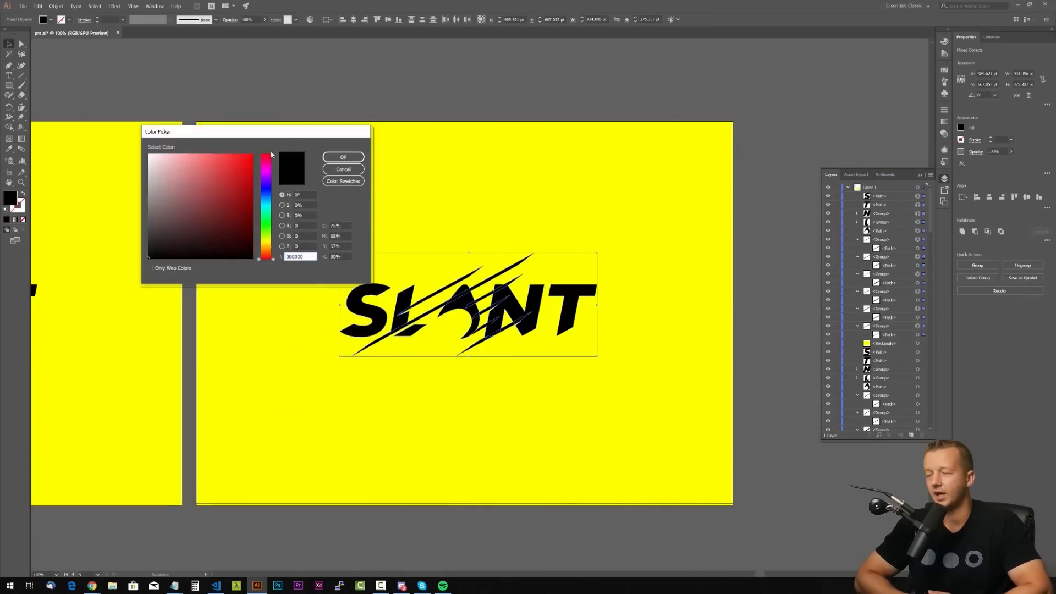
left_click(149, 156)
left_click(343, 158)
left_click(468, 88)
- Fill the copied rectangle behind the white wordmark with black
left_click(486, 159)
double_click(9, 198)
left_click(149, 256)
left_click(343, 158)
left_click(770, 275)
scroll(647, 288, "down", 3)
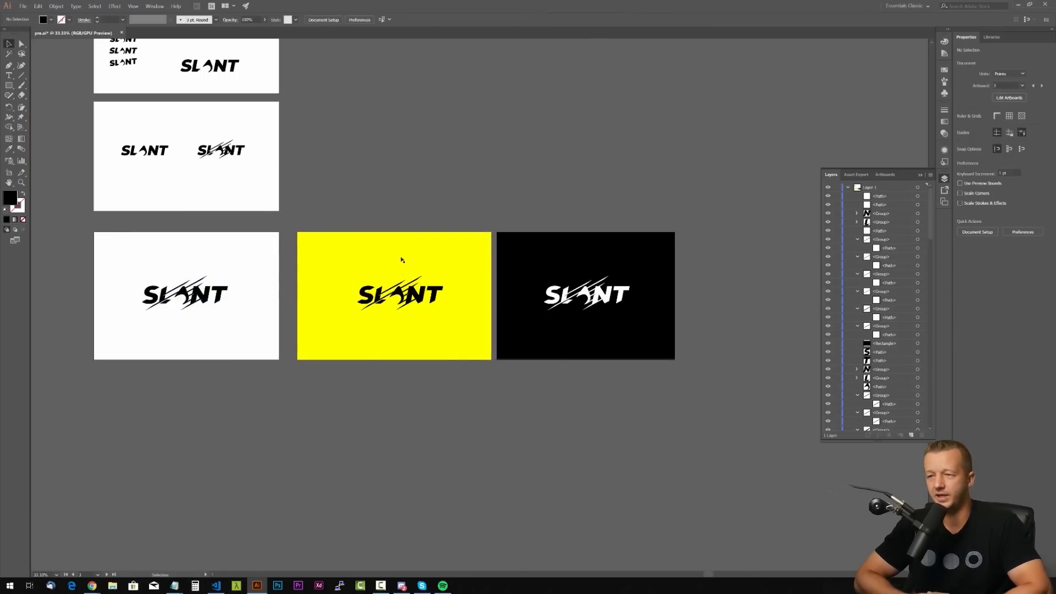
- Lock the black background rectangle
scroll(226, 306, "up", 4)
scroll(250, 304, "down", 1)
left_click_drag(477, 333, 210, 349)
left_click_drag(809, 352, 44, 334)
left_click(724, 385)
key("ctrl+2")
- Try scaling down the white wordmark on the black background, and undo the change
left_click_drag(316, 212, 650, 380)
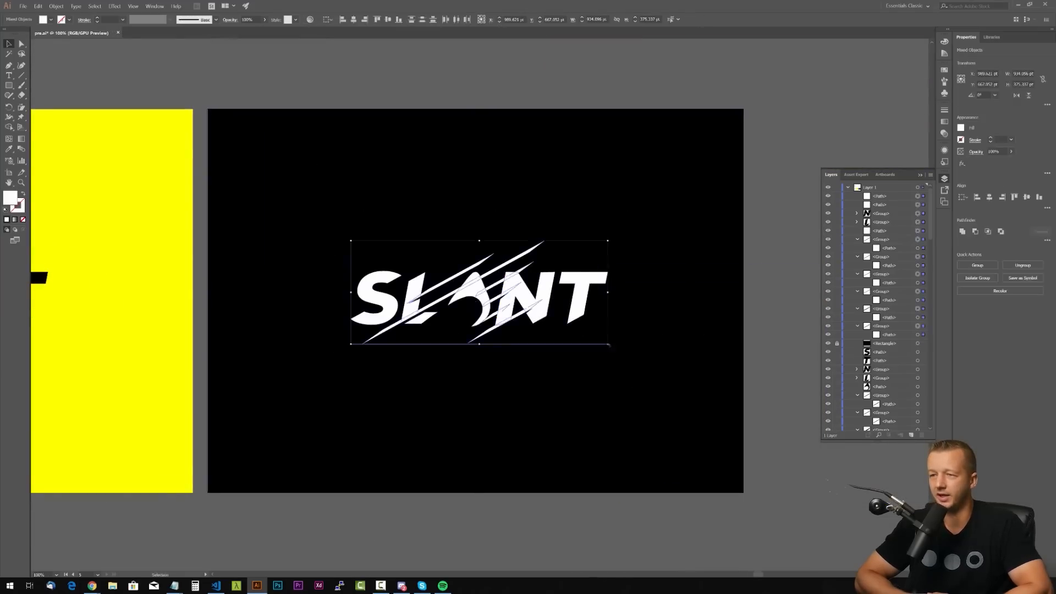
left_click_drag(609, 345, 529, 313)
left_click(467, 385)
scroll(468, 384, "down", 2)
left_click_drag(467, 385, 720, 361)
key("ctrl+z")
left_click_drag(508, 189, 586, 187)
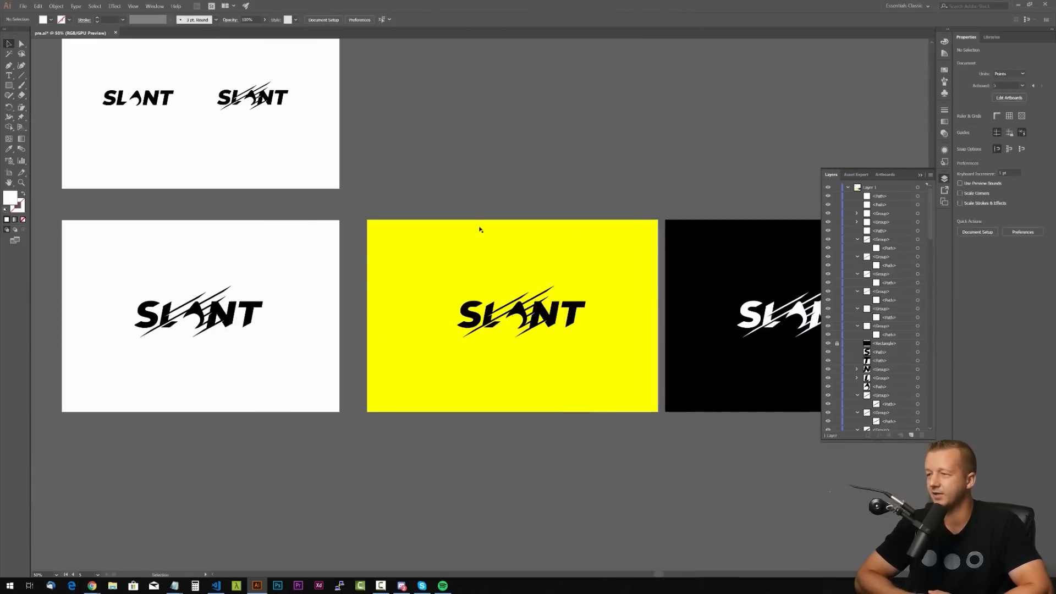
- Draw a large rectangle in the empty area above the yellow and black versions
scroll(495, 229, "down", 1)
left_click_drag(495, 229, 366, 194)
key("m")
mouse_move(329, 101)
left_mouse_down()
mouse_move(636, 268)
mouse_move(635, 279)
left_mouse_up()
key("v")
- Place a small black copy of the striped wordmark in the upper-left corner of the area above the yellow version
mouse_move(150, 432)
left_mouse_down()
mouse_move(271, 435)
mouse_move(420, 136)
left_mouse_up()
left_click(154, 6)
left_click(171, 279)
left_click(576, 178)
left_click_drag(419, 136, 434, 122)
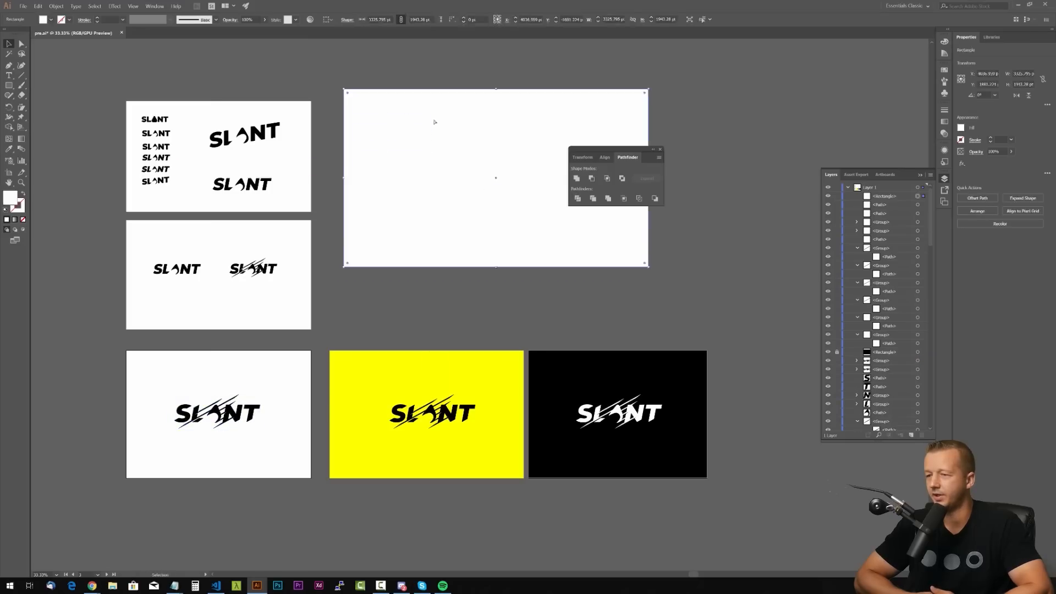
key("ctrl+z")
double_click(420, 137)
left_click(38, 44)
left_click_drag(355, 122, 378, 175)
- Delete the large white rectangle and create an artboard in its place around the small wordmark
key("Delete")
key("shift+o")
left_click_drag(330, 101, 618, 279)
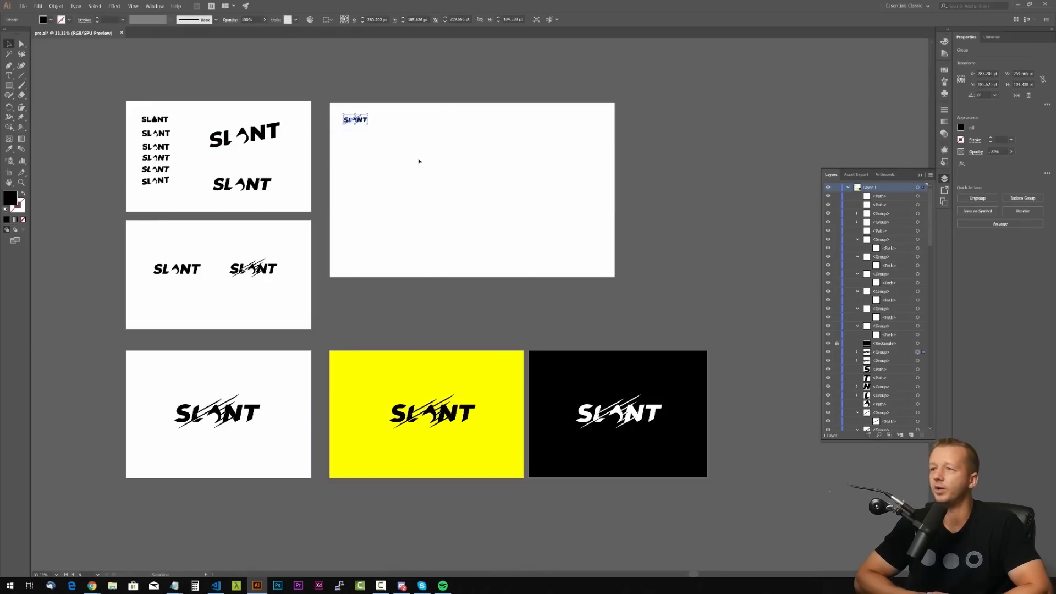
- Move the small wordmark inward from the left edge of the new artboard
key("ctrl+1")
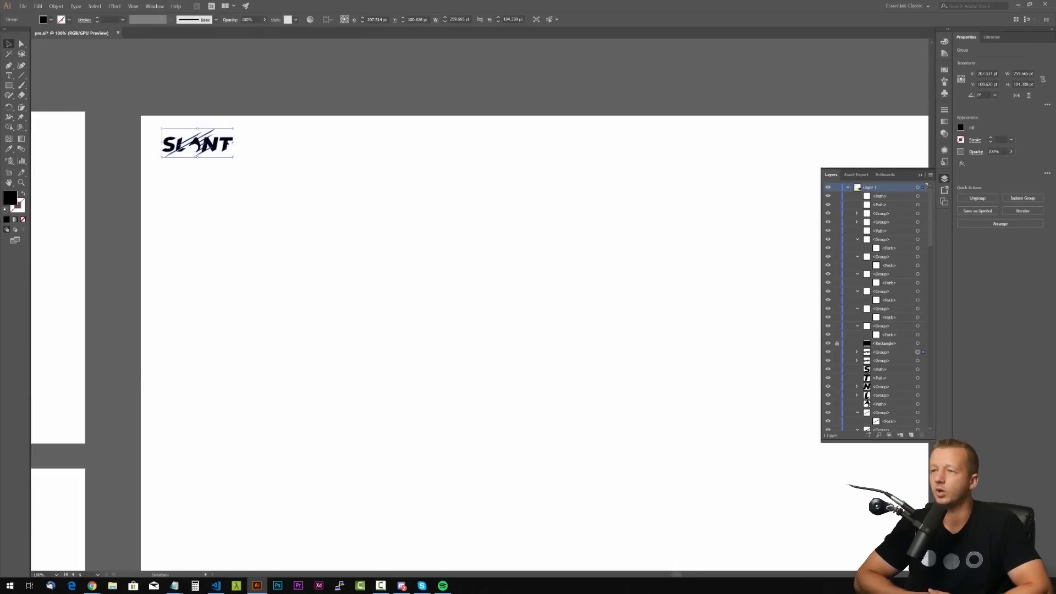
scroll(281, 200, "down", 1)
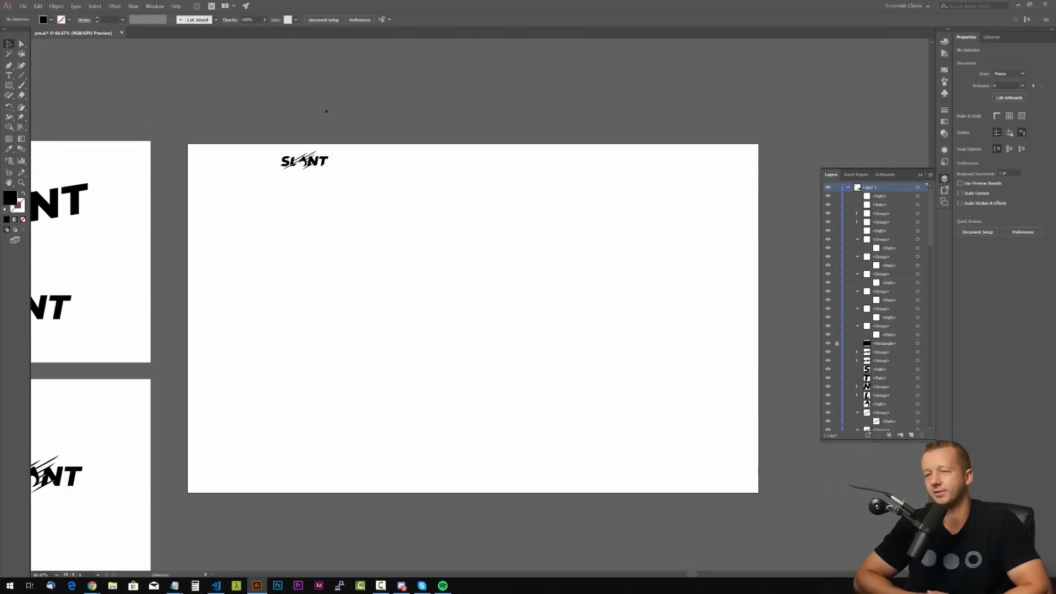
scroll(569, 251, "up", 1)
left_click_drag(441, 170, 456, 181)
- Add a line of navigation text beginning with HOME near the artboard's upper right
key("t")
left_click(537, 125)
type("HOME")
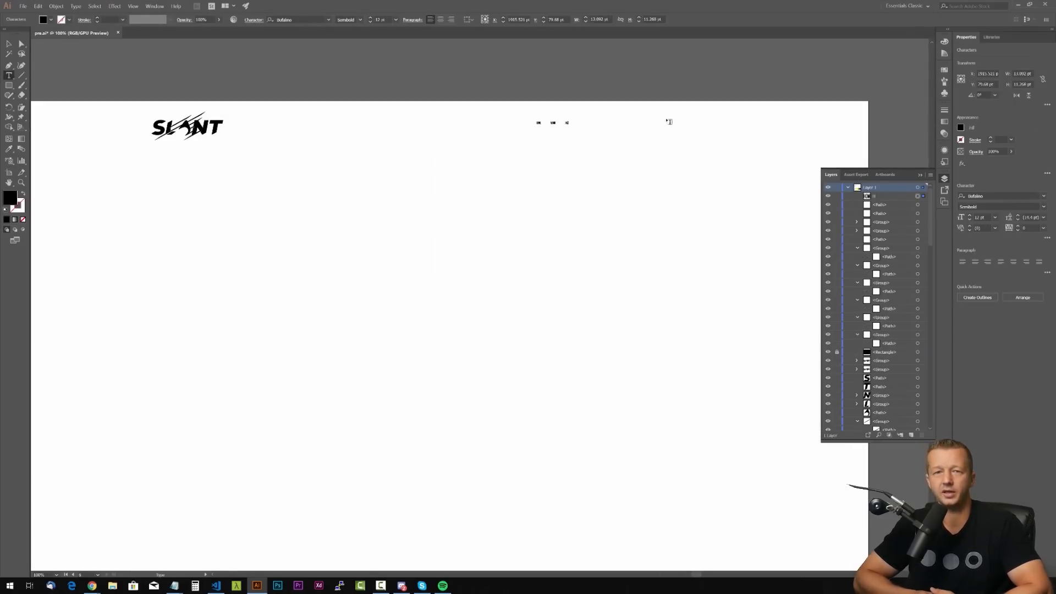
key("Escape")
- Set the navigation text in Montserrat Medium and enlarge it
left_click(995, 196)
type("mont")
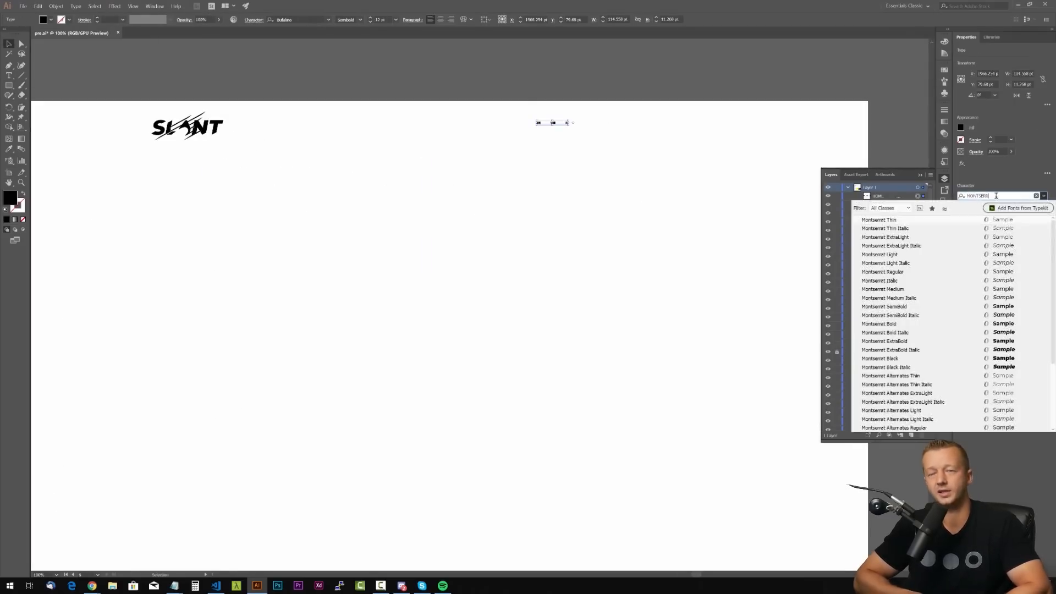
left_click(931, 271)
left_click(970, 216)
left_click_drag(624, 122, 579, 131)
left_click(1044, 207)
left_click(970, 288)
- Remove the excess spaces between the navigation items
double_click(673, 128)
key("BackSpace")
key("BackSpace")
key("BackSpace")
key("BackSpace")
key("BackSpace")
left_click(613, 128)
key("BackSpace")
key("BackSpace")
key("BackSpace")
key("Escape")
left_click(354, 135)
- Complete the navigation line as HOME, ABOUT, FAQ, CONTACT and move it level with the logo
double_click(600, 130)
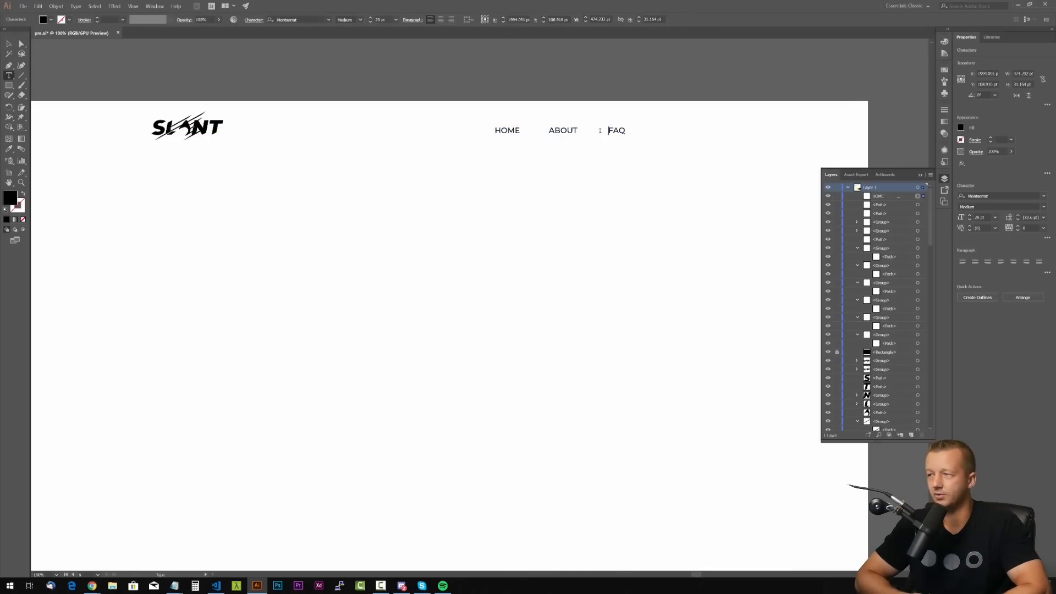
type("FAQ")
type("CONTACT")
key("Escape")
left_click_drag(682, 133, 687, 128)
left_click(486, 92)
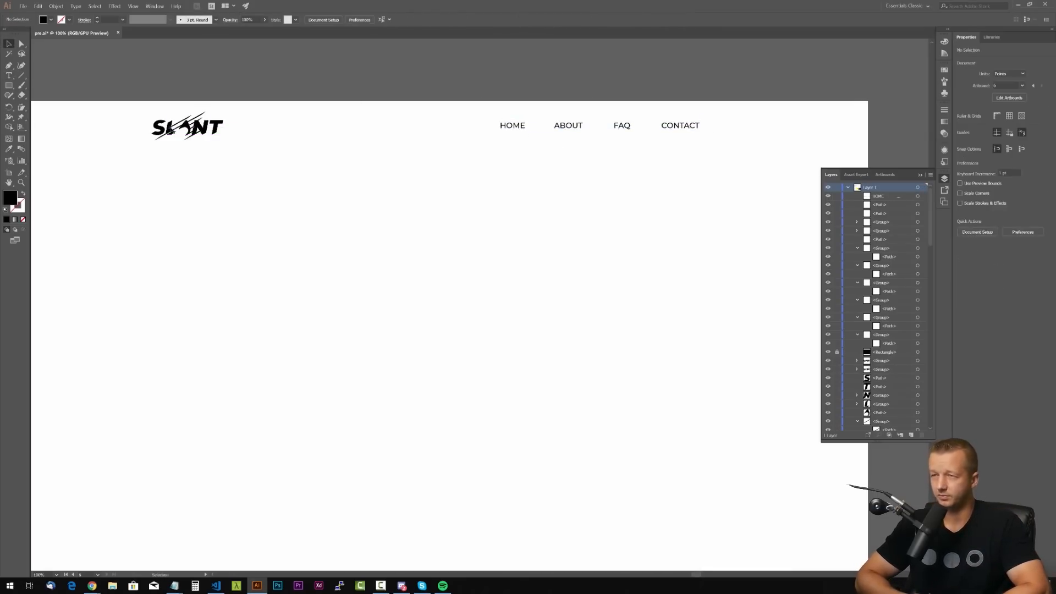
- Nudge the logo, scale the navigation line down slightly and align both across the header
left_click_drag(170, 129, 175, 126)
left_click(264, 80)
left_click_drag(623, 125, 624, 123)
left_click_drag(611, 159, 643, 157)
left_click(578, 88)
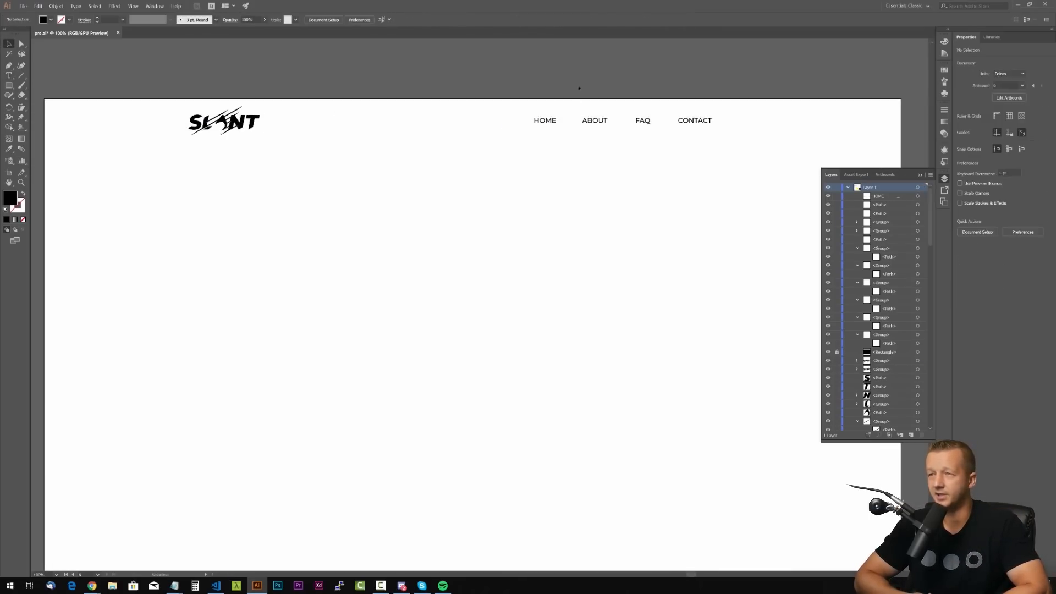
- Draw a right-angled triangle in the artboard's upper-left corner and fill it yellow
left_click(9, 86)
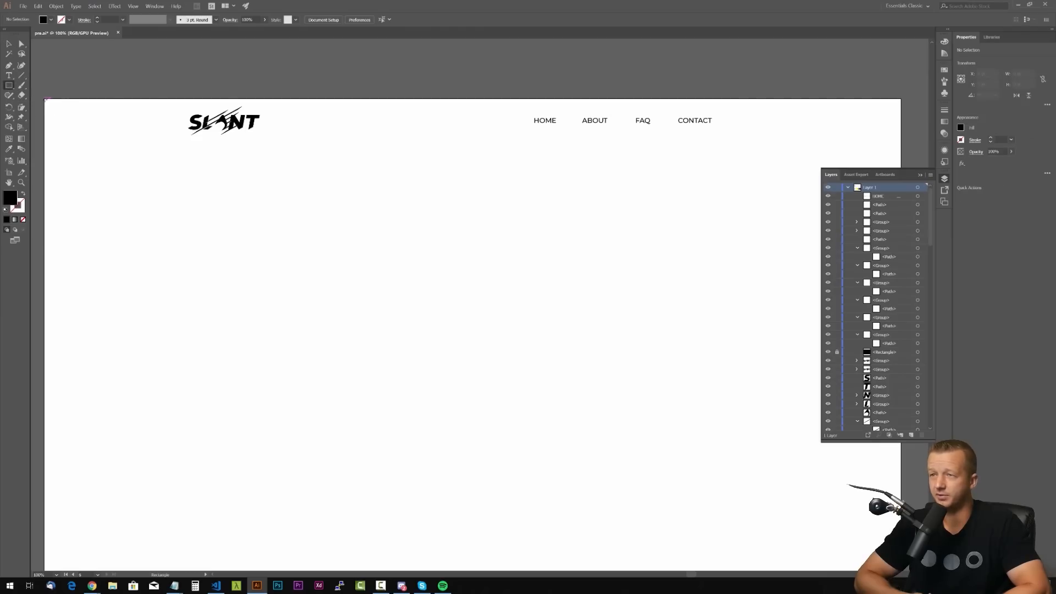
left_click(394, 99)
left_click(45, 317)
left_click(44, 99)
left_click(394, 100)
left_click(903, 157)
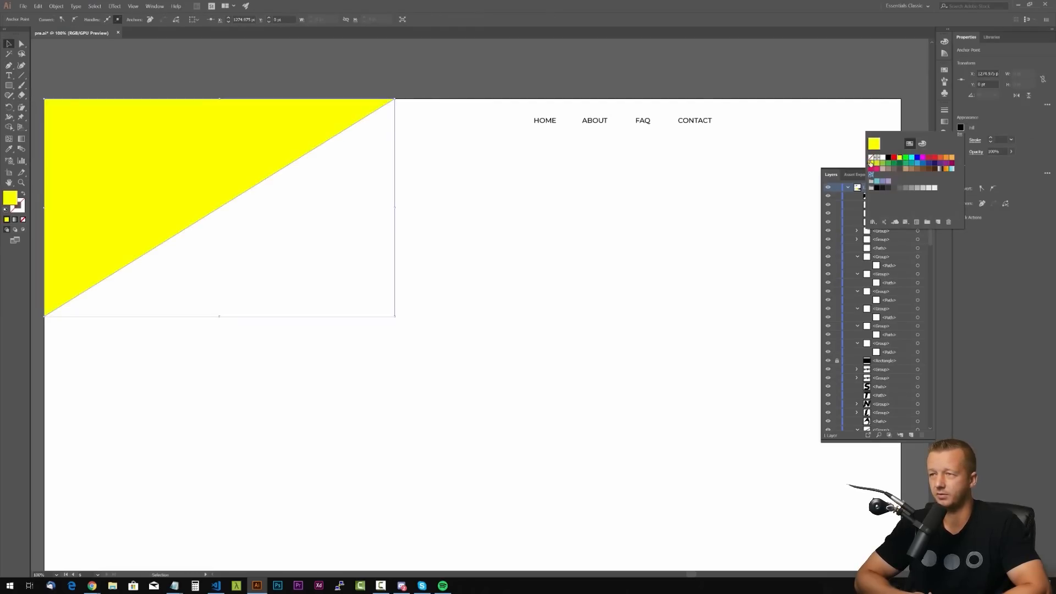
left_click(871, 163)
- Bring the logo group in front of the yellow triangle in the layer order, keeping the triangle flush with the artboard's top edge
left_click_drag(882, 196, 885, 226)
left_click_drag(882, 248, 886, 355)
key("ctrl+z")
left_click_drag(270, 130, 270, 165)
left_click(223, 122)
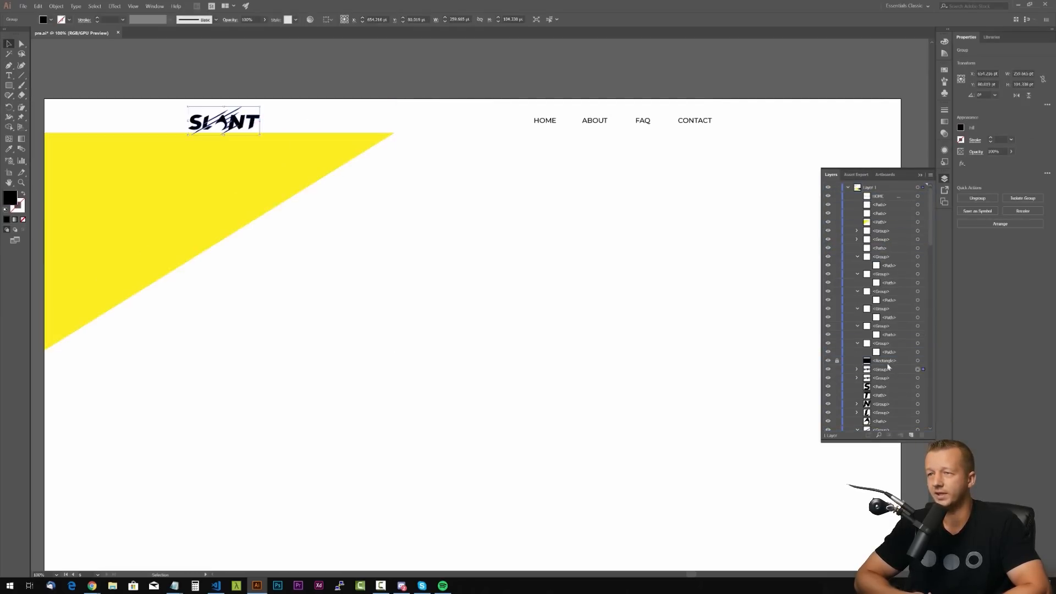
left_click_drag(883, 370, 883, 200)
left_click_drag(270, 164, 270, 129)
left_click(313, 76)
- Change the corner triangle's fill to a yellow-green swatch
scroll(583, 231, "down", 4)
scroll(575, 216, "up", 3)
left_click(352, 206)
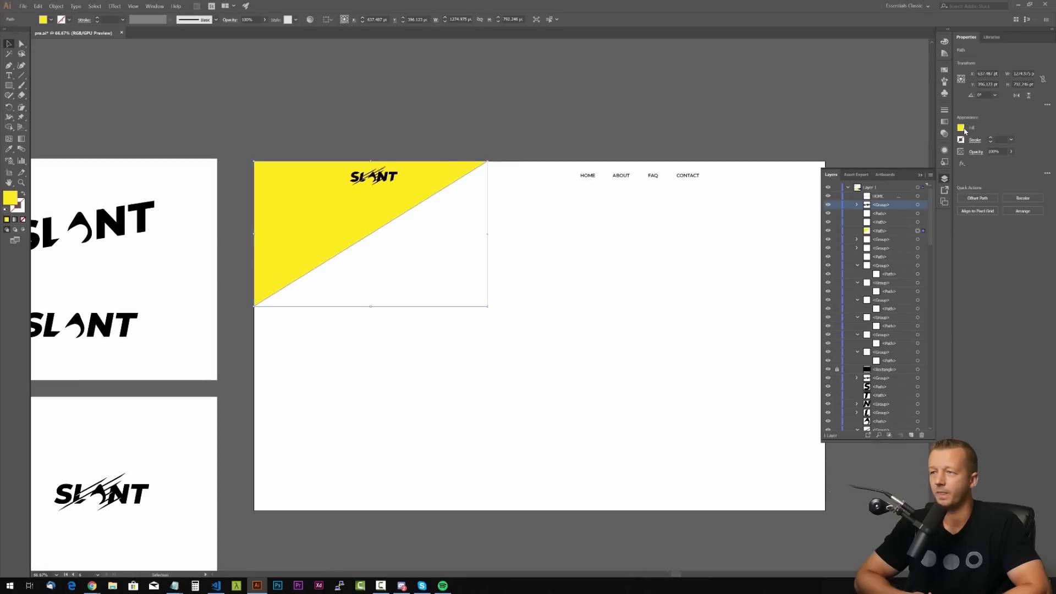
left_click(960, 128)
left_click(947, 157)
left_click(911, 164)
left_click(878, 164)
left_click(715, 148)
- Delete the coloured corner triangle behind the logo
scroll(710, 160, "up", 1)
left_click(237, 226)
key("Delete")
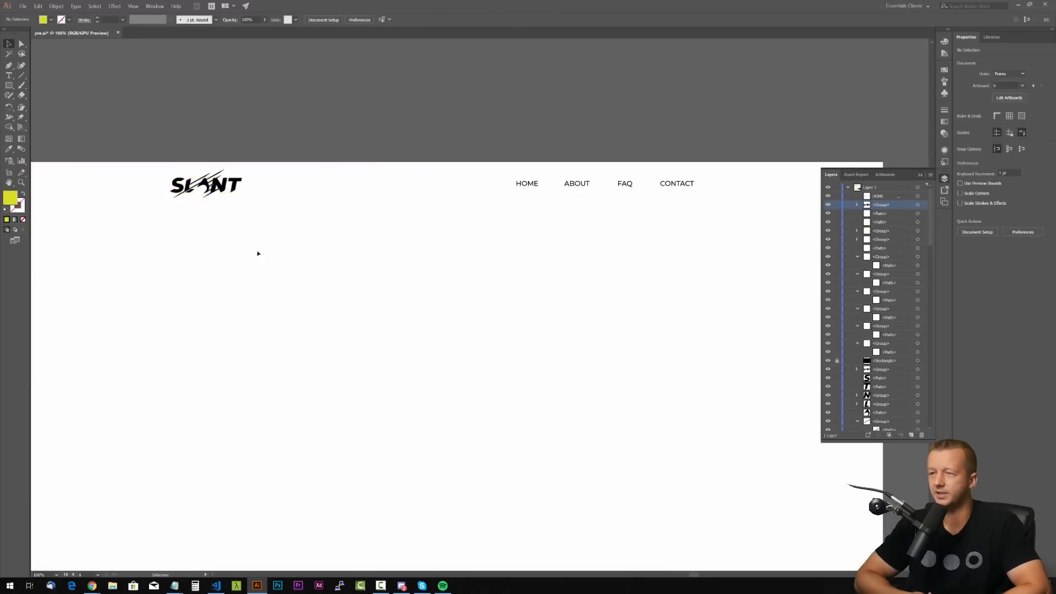
scroll(484, 148, "down", 3)
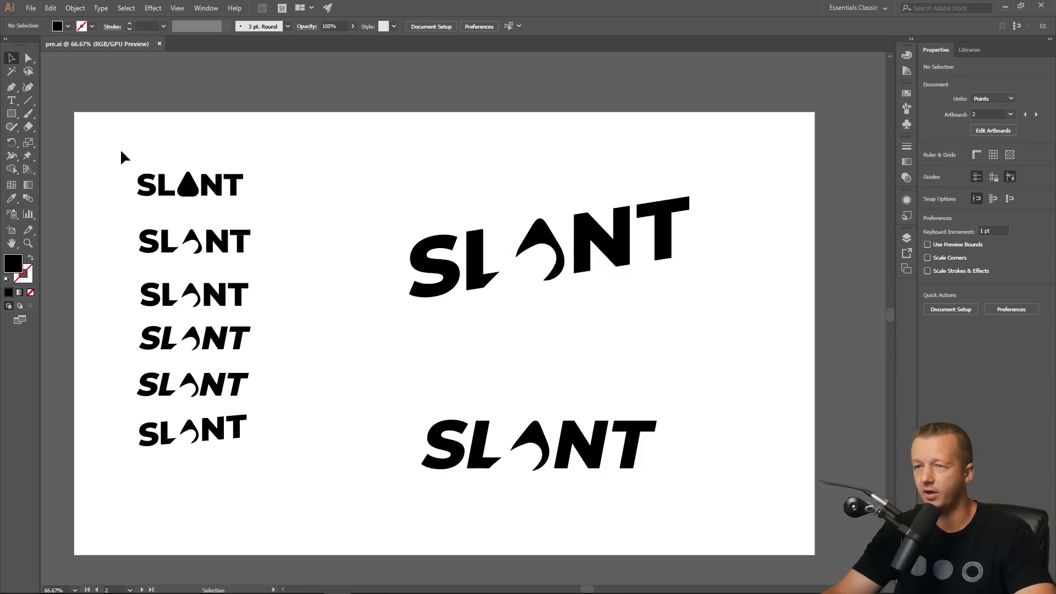
- Examine the early SLANT drafts, and compare the plain italic wordmark with the striped version
left_click_drag(114, 151, 732, 507)
left_click(732, 507)
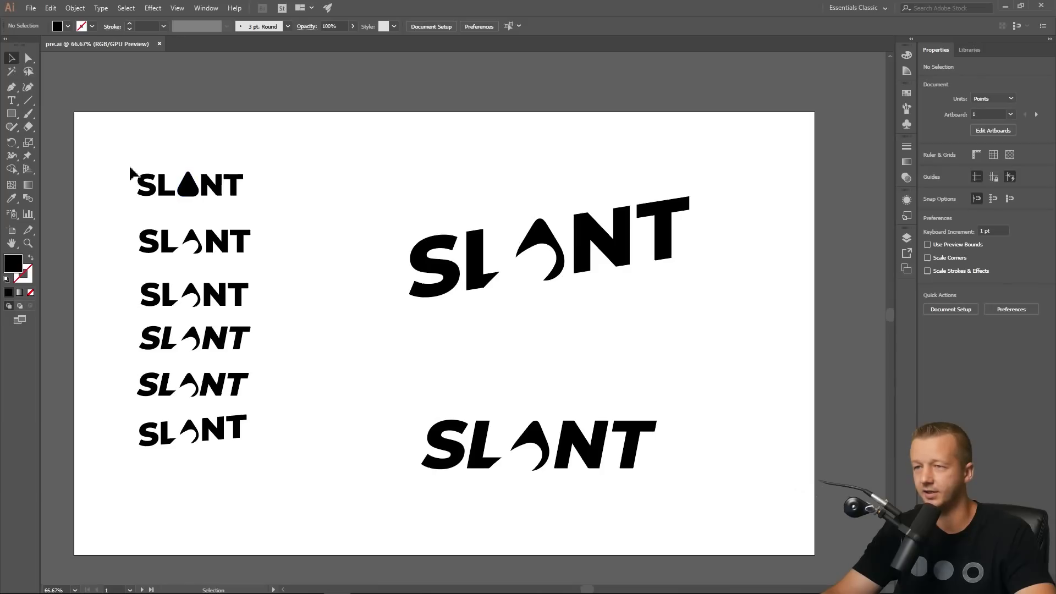
left_click_drag(130, 169, 259, 212)
left_click_drag(141, 155, 263, 200)
left_click(264, 202)
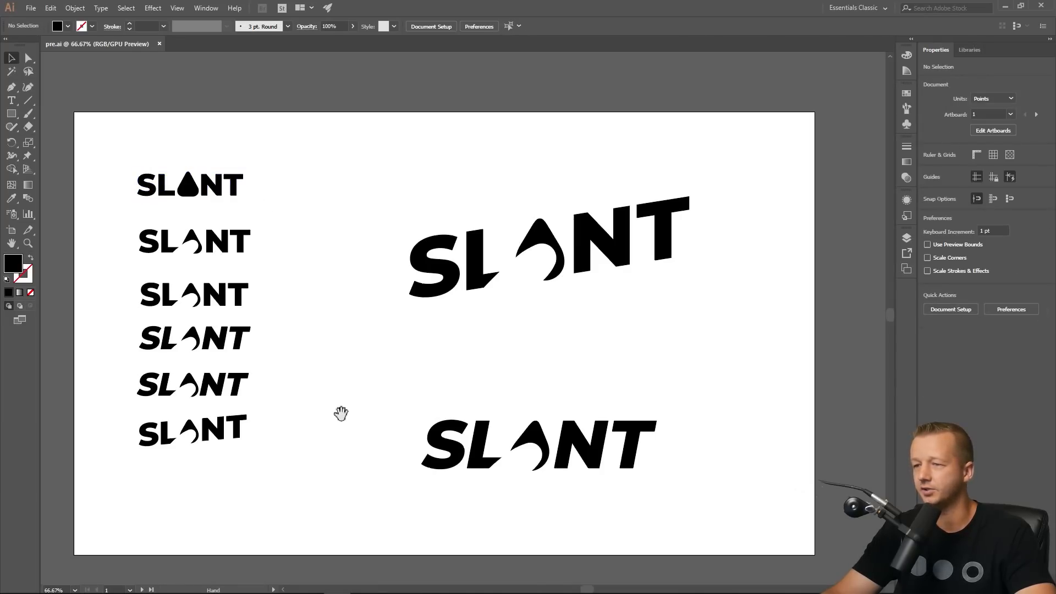
left_click_drag(341, 414, 331, 262)
left_click_drag(330, 395, 353, 252)
left_click_drag(335, 364, 329, 239)
left_click_drag(344, 304, 342, 236)
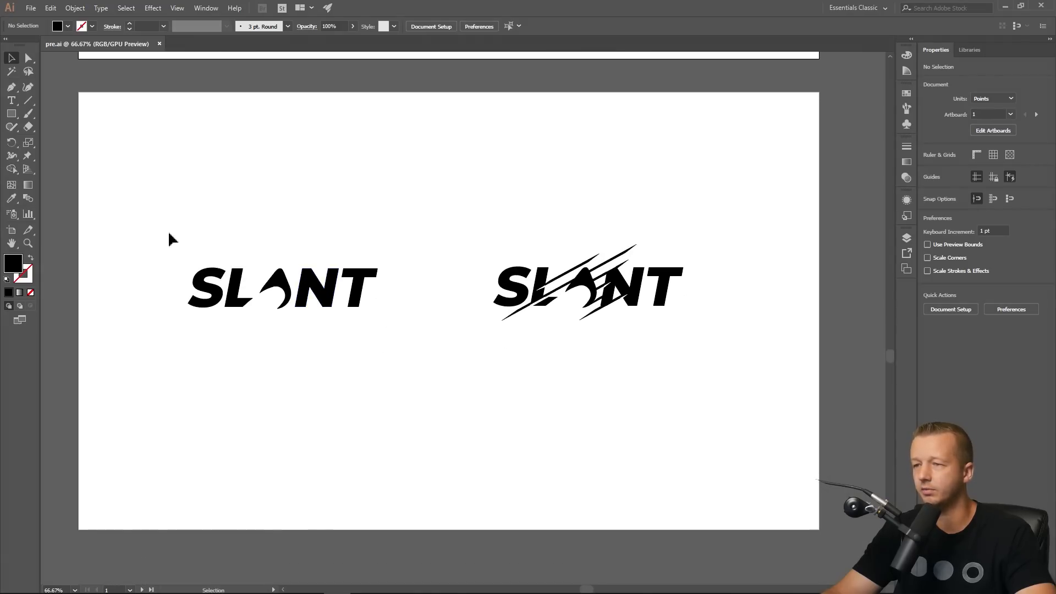
left_click_drag(169, 234, 406, 372)
left_click(407, 370)
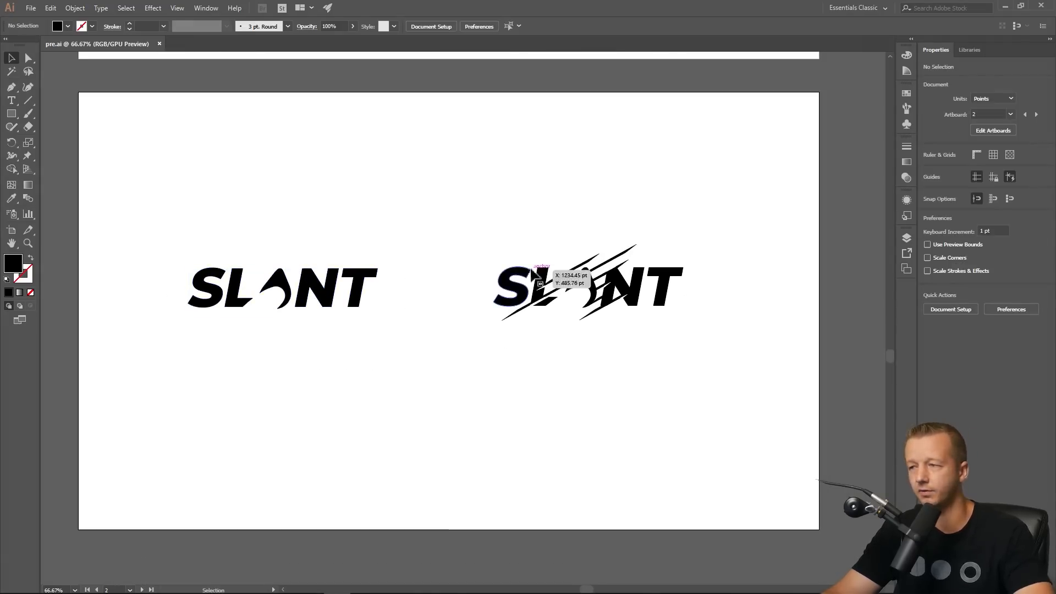
left_click_drag(471, 203, 724, 367)
left_click(724, 367)
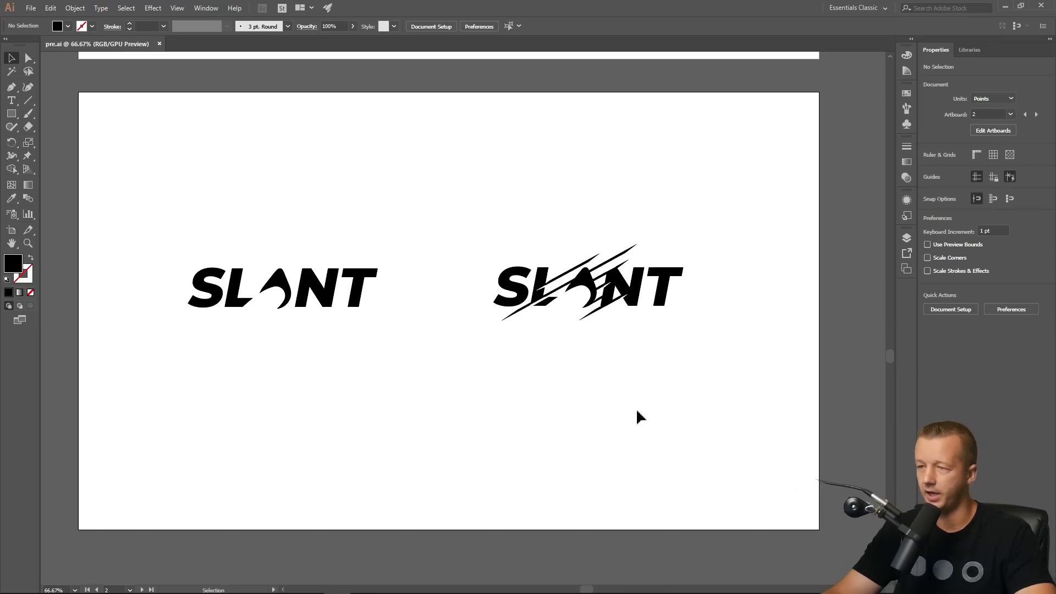
- Examine the angled-cut wordmark close up on its white and yellow backgrounds, including the stylised A
left_click_drag(505, 535, 479, 229)
left_click_drag(518, 491, 544, 254)
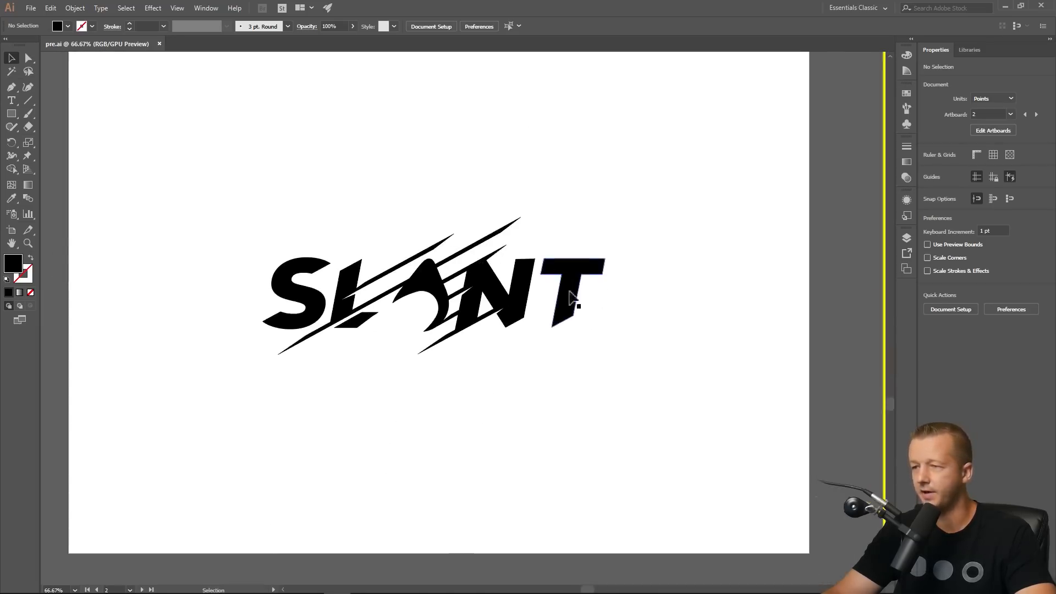
key("ctrl+1")
left_click_drag(537, 193, 644, 205)
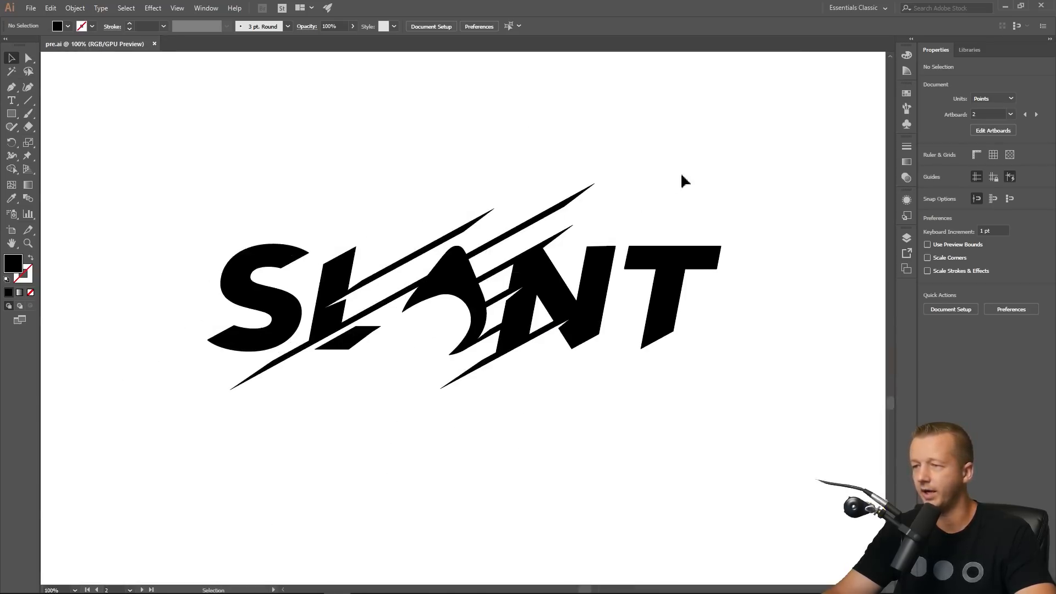
left_click_drag(793, 182, 373, 201)
left_click_drag(539, 184, 487, 187)
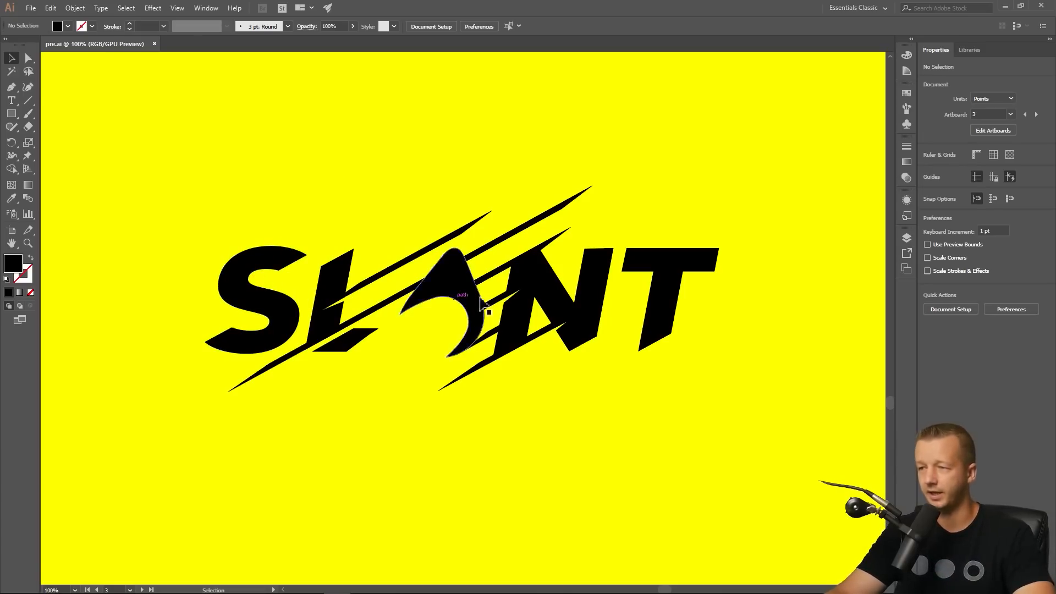
left_click(455, 279)
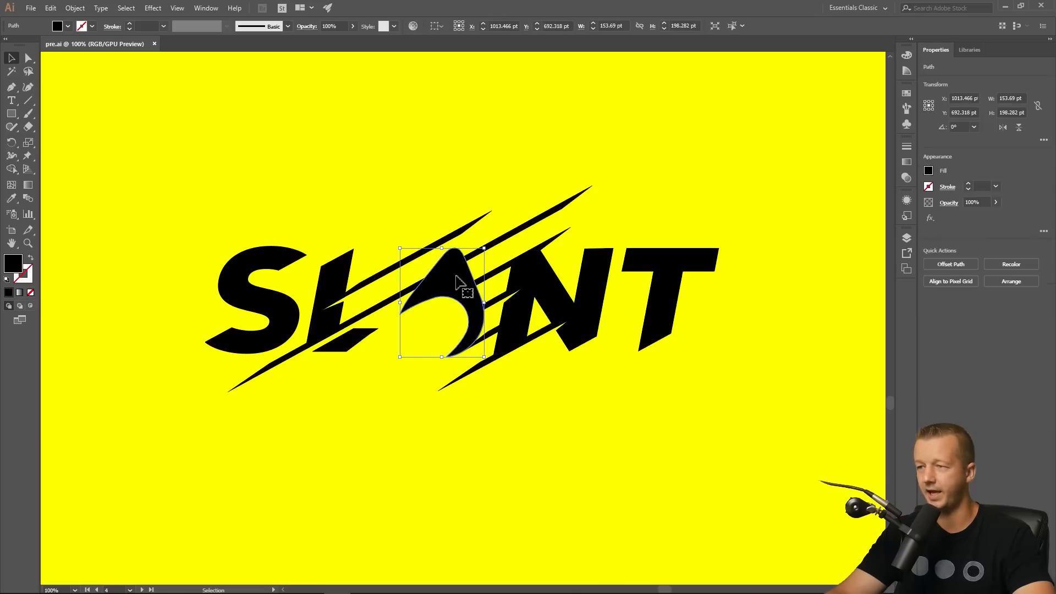
left_click(480, 445)
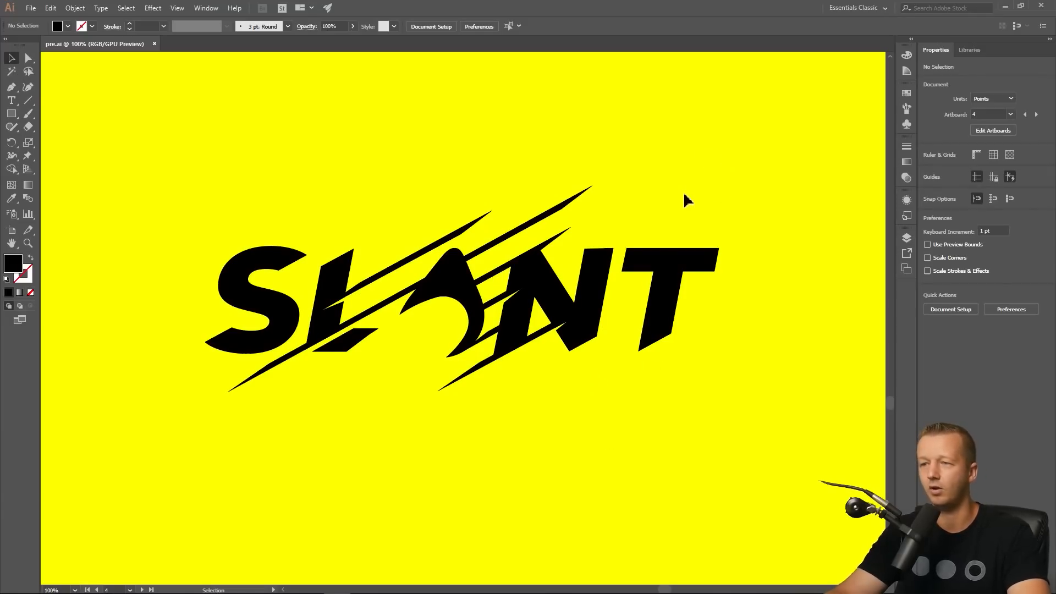
scroll(597, 186, "down", 1)
left_click_drag(681, 161, 510, 271)
scroll(631, 246, "down", 1)
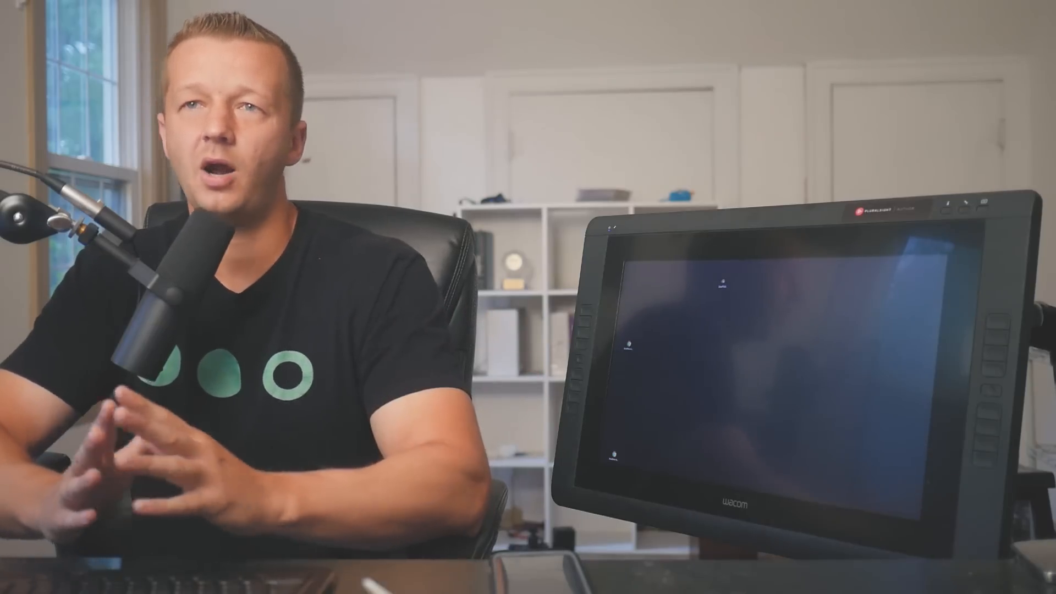